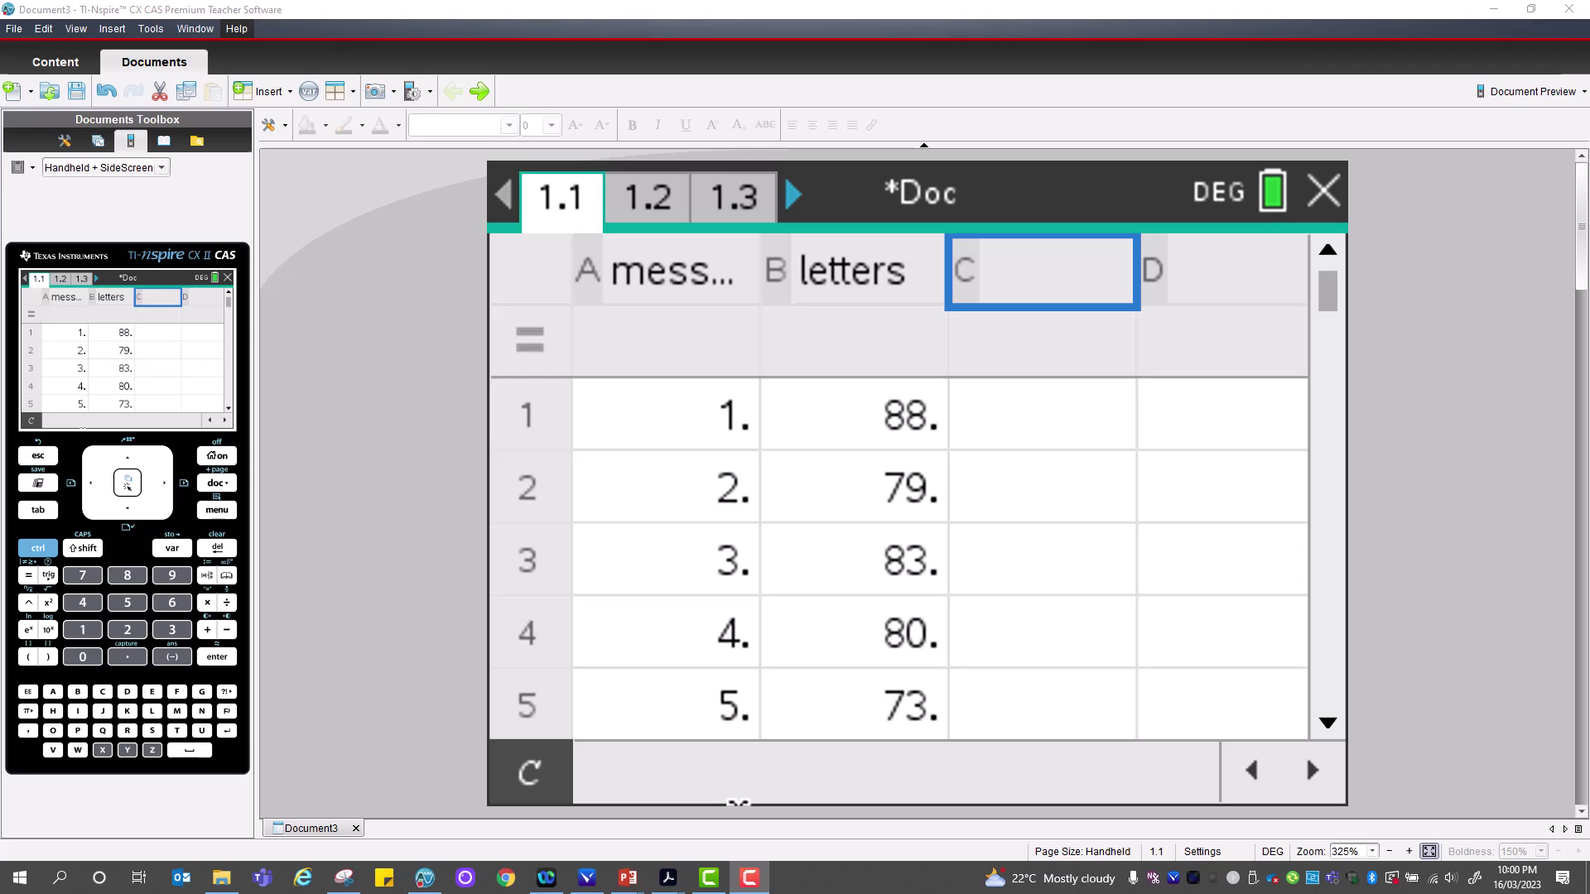
Name column C twopmawc
left_click(987, 305)
type("twopmawc")
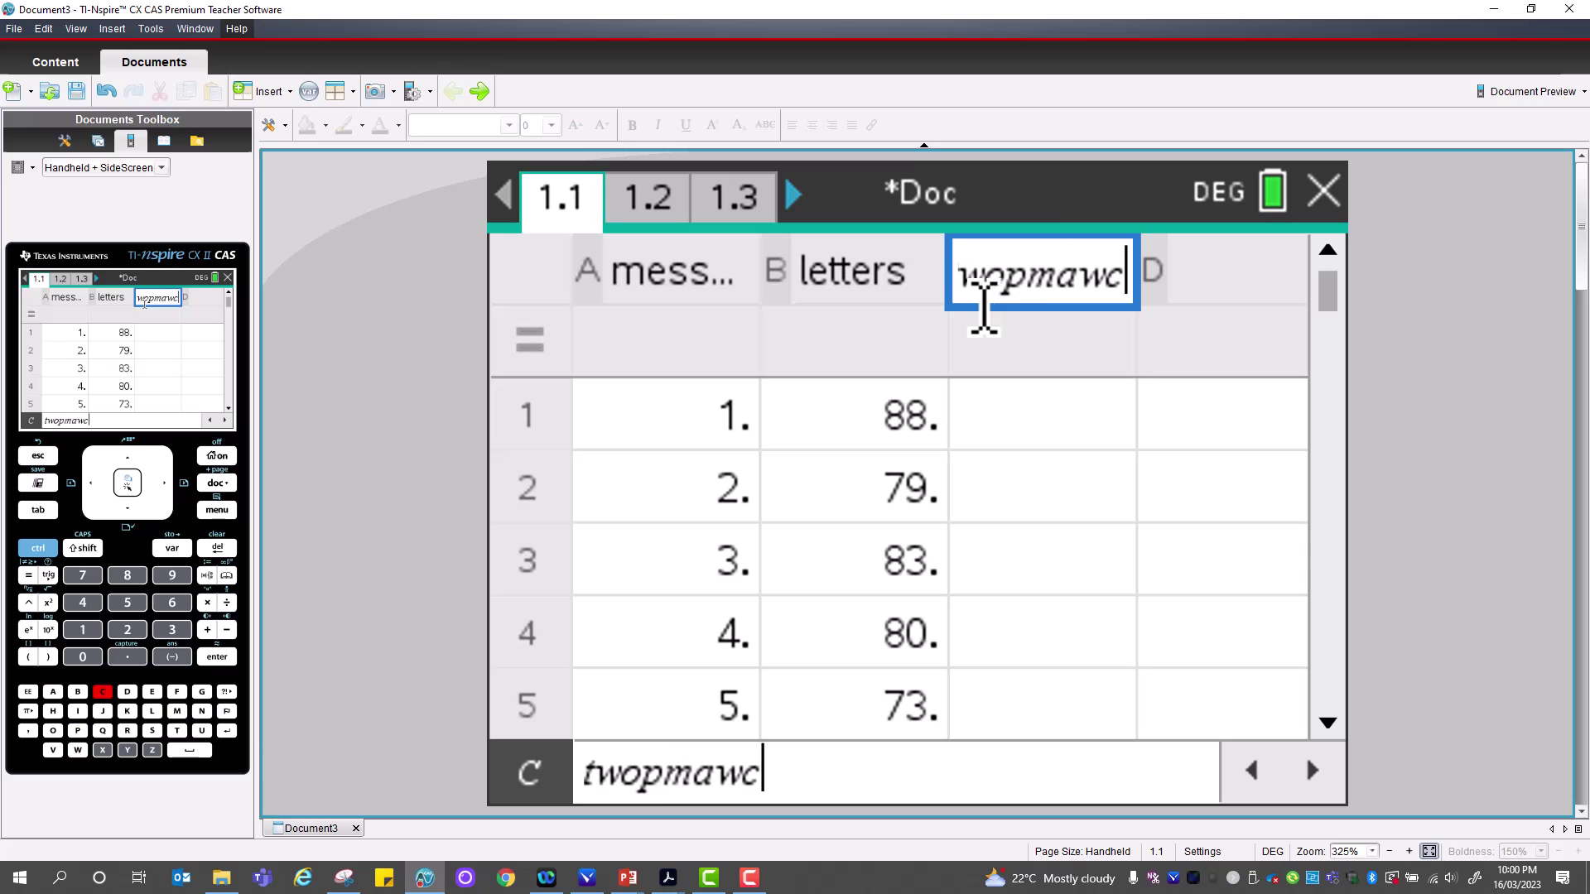
left_click(1037, 422)
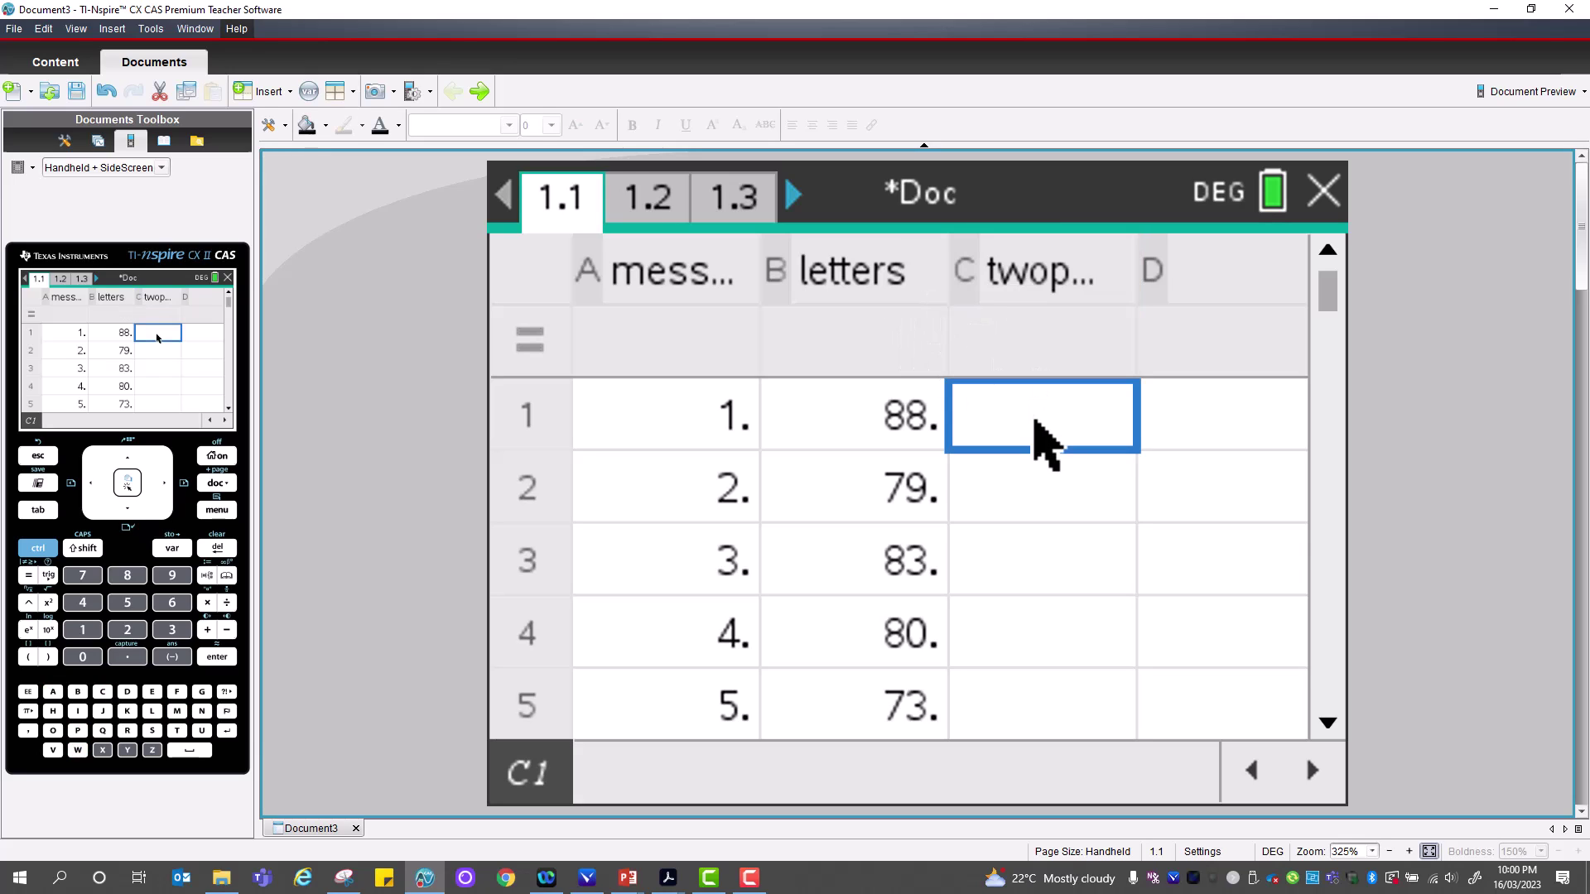
Begin a formula in cell C2 as a fraction with mean(b1:b2) as the first term of its numerator
left_click(1039, 494)
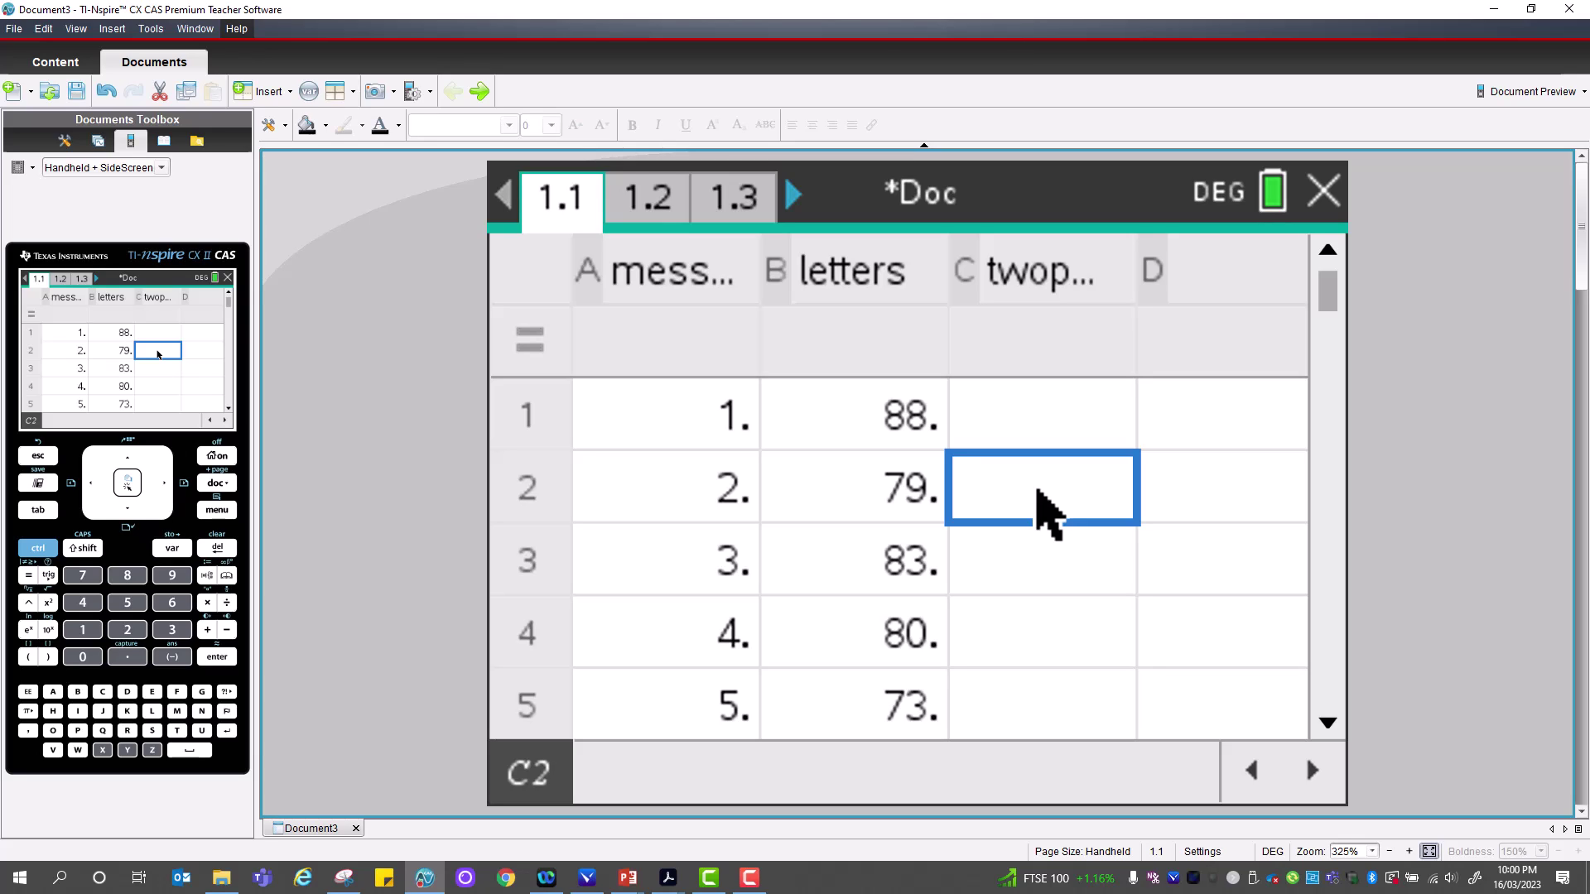
key("BackSpace")
type("=")
key("ctrl+shift+t")
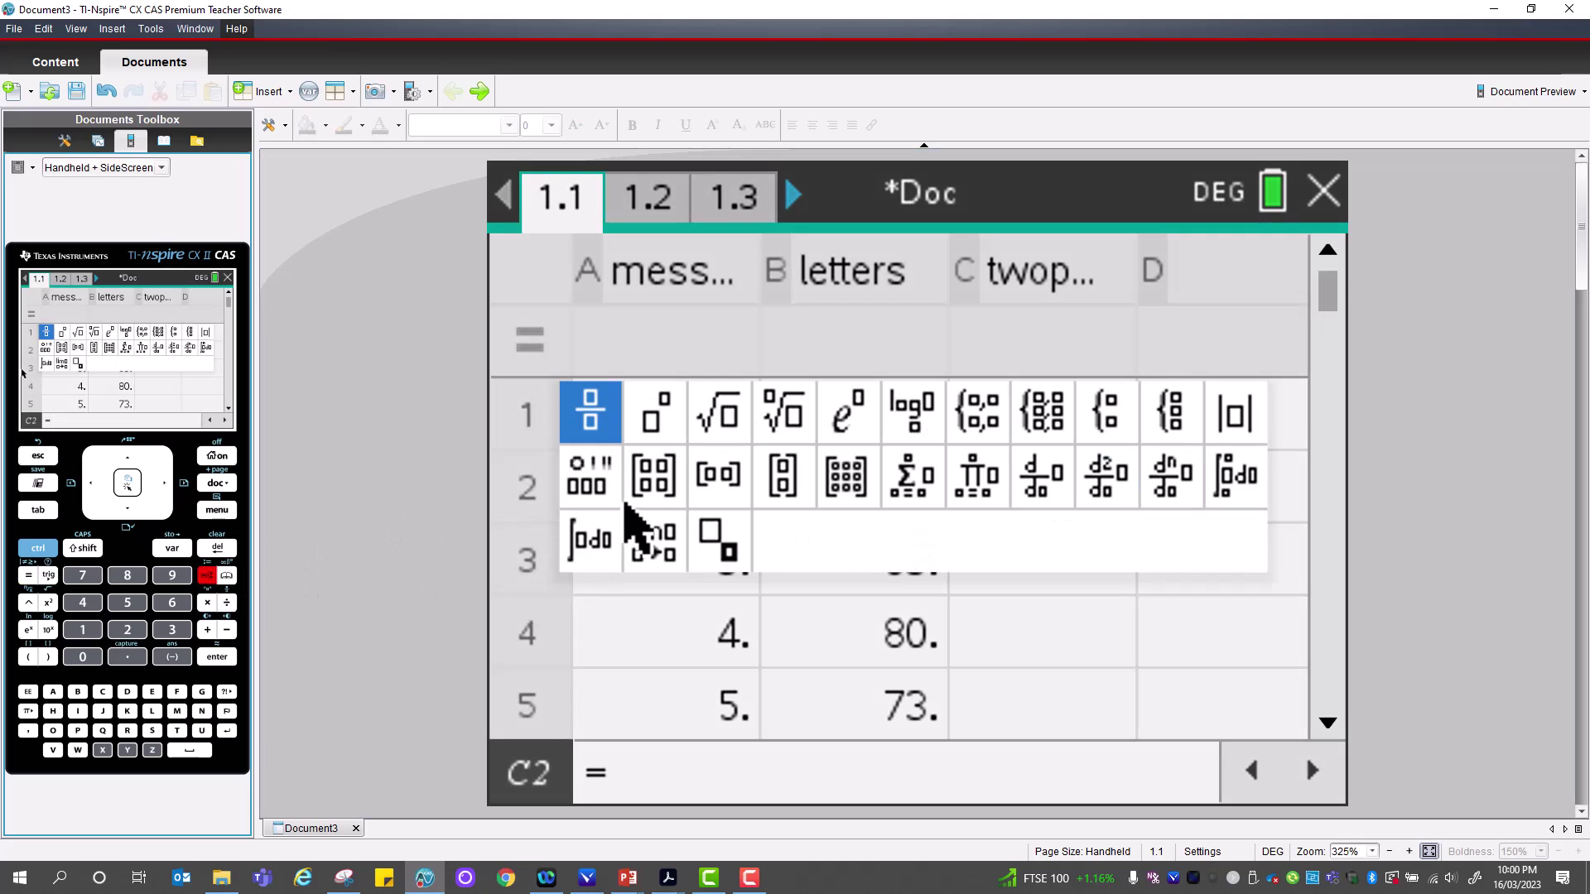
left_click(591, 423)
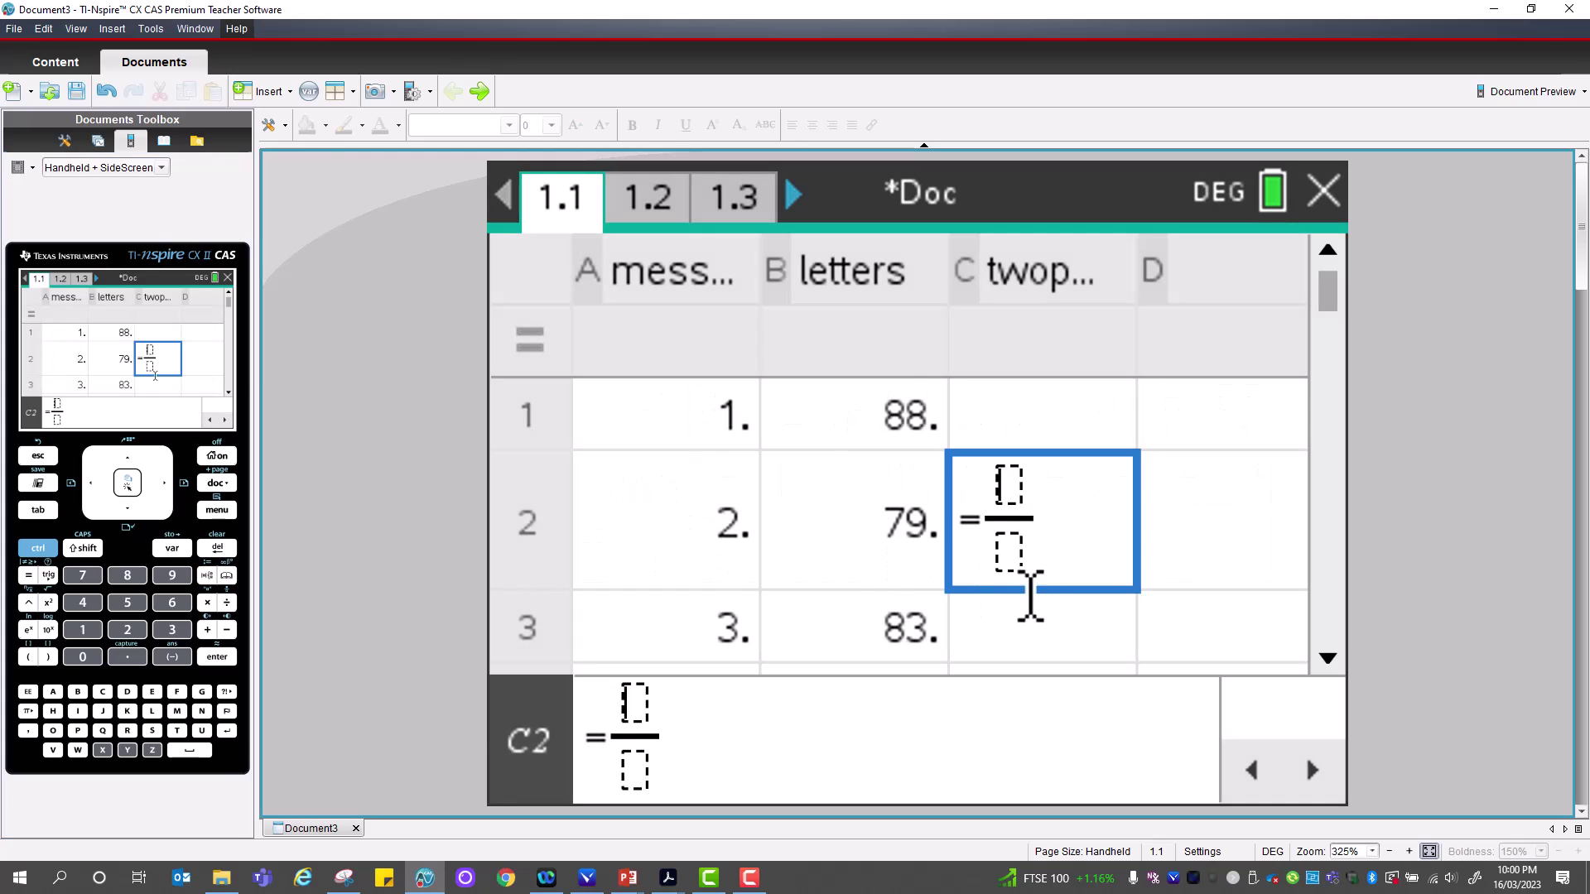
type("m")
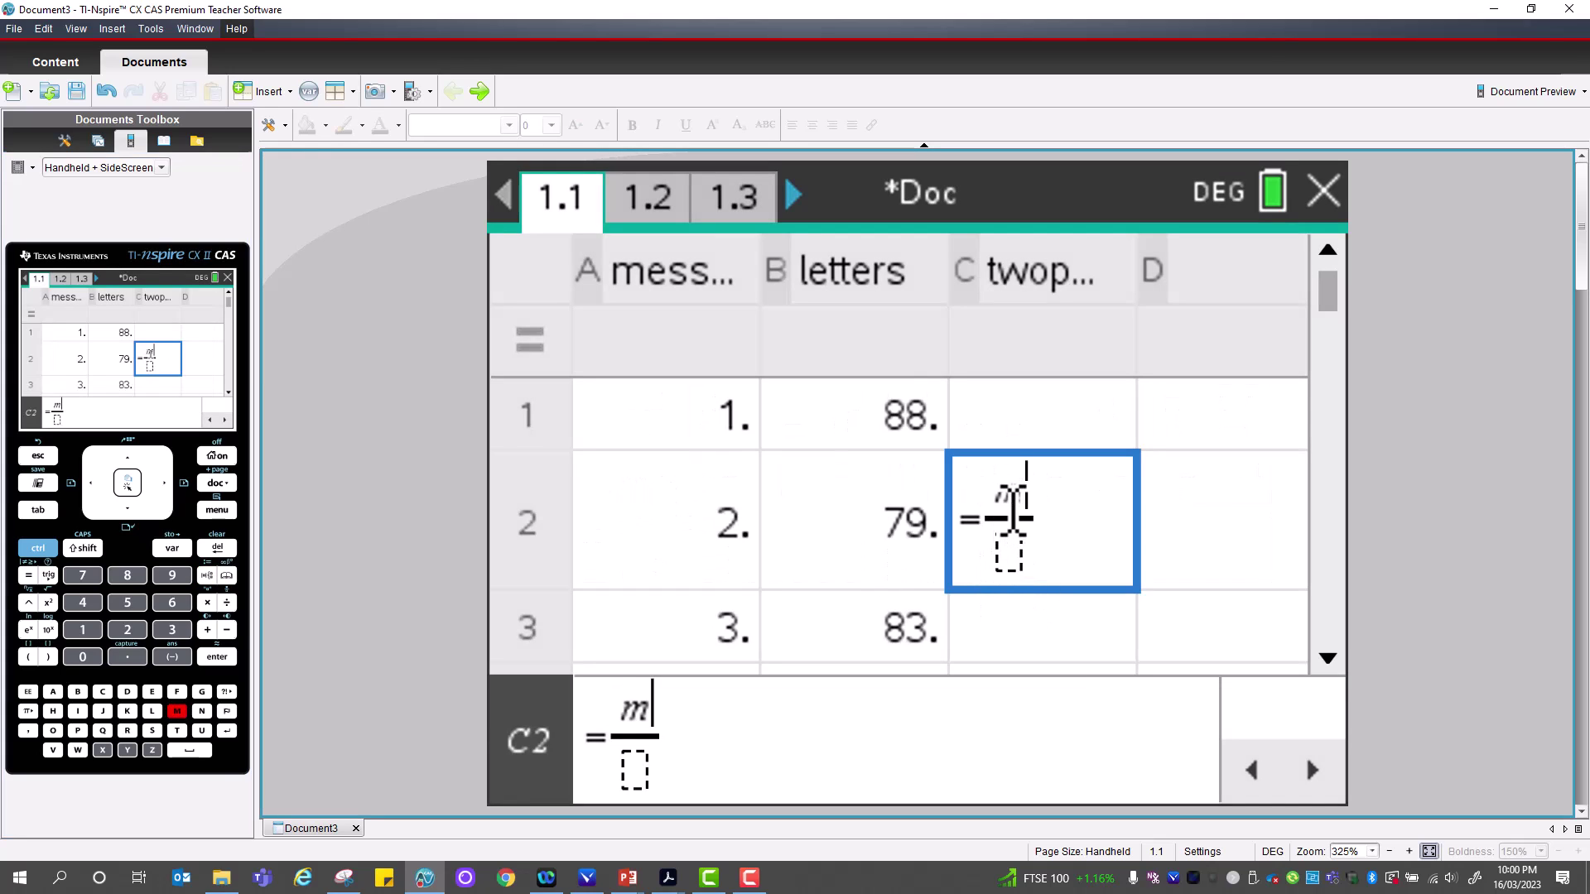
type("ean(")
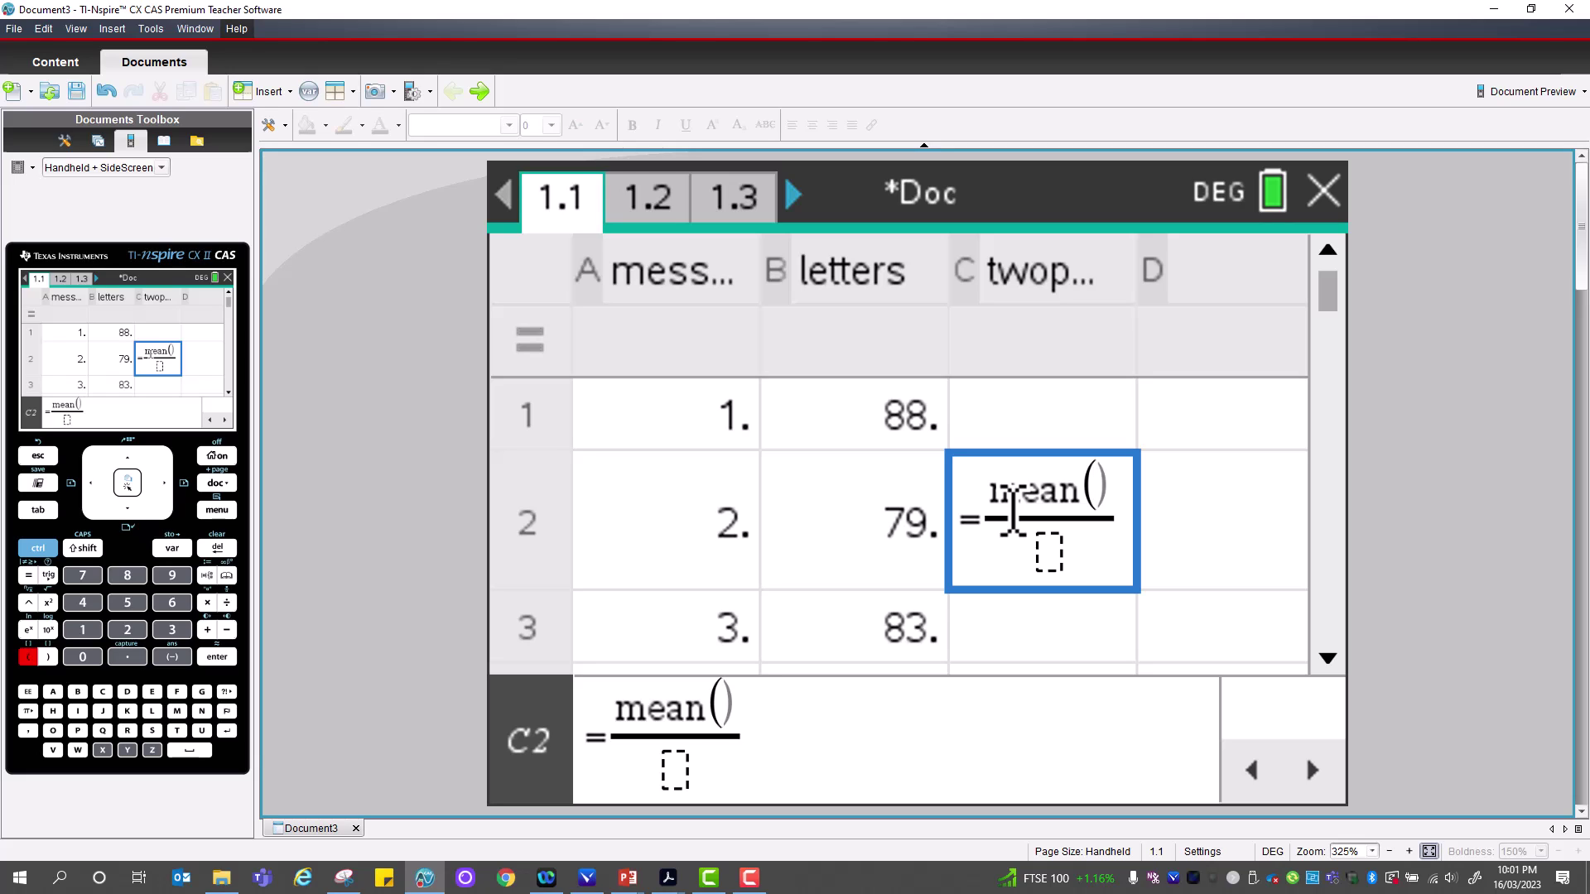
type("b1")
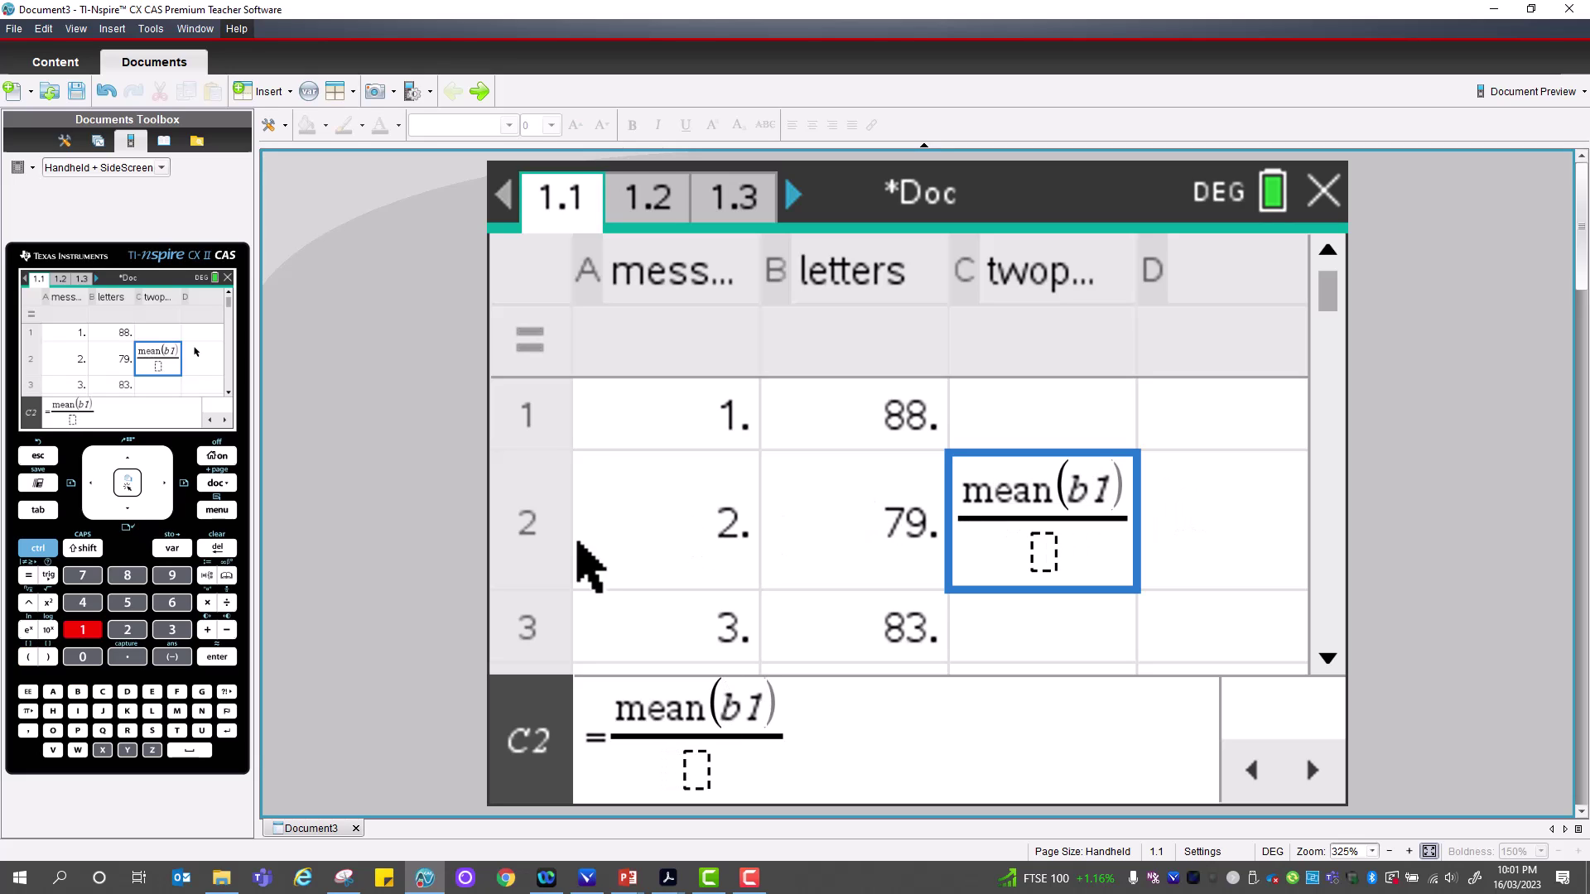
left_click(226, 693)
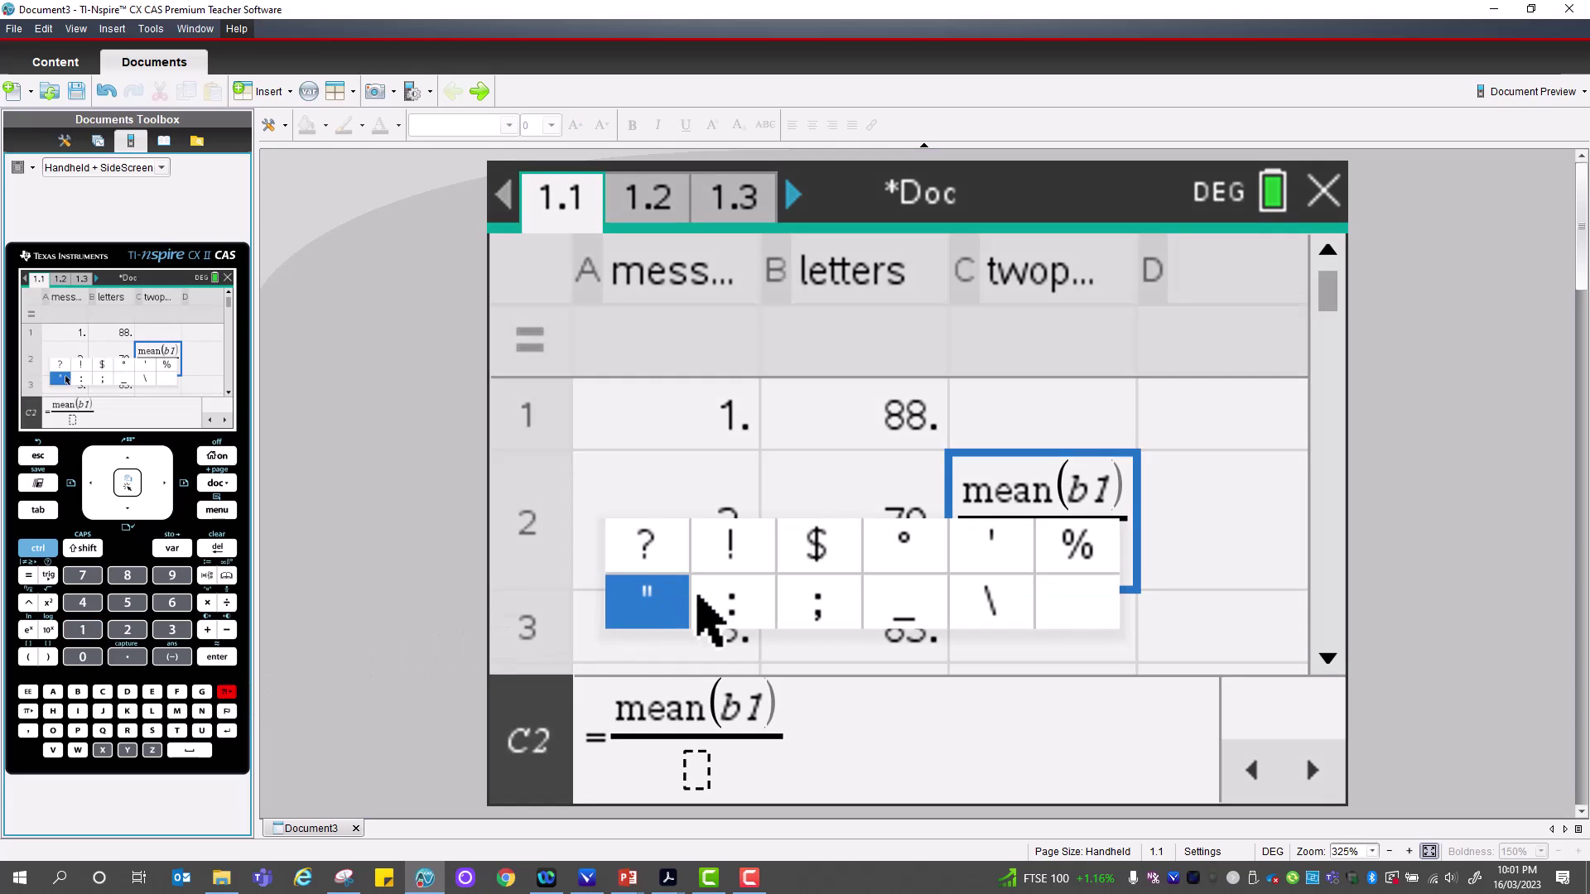
left_click(722, 609)
type("b2")
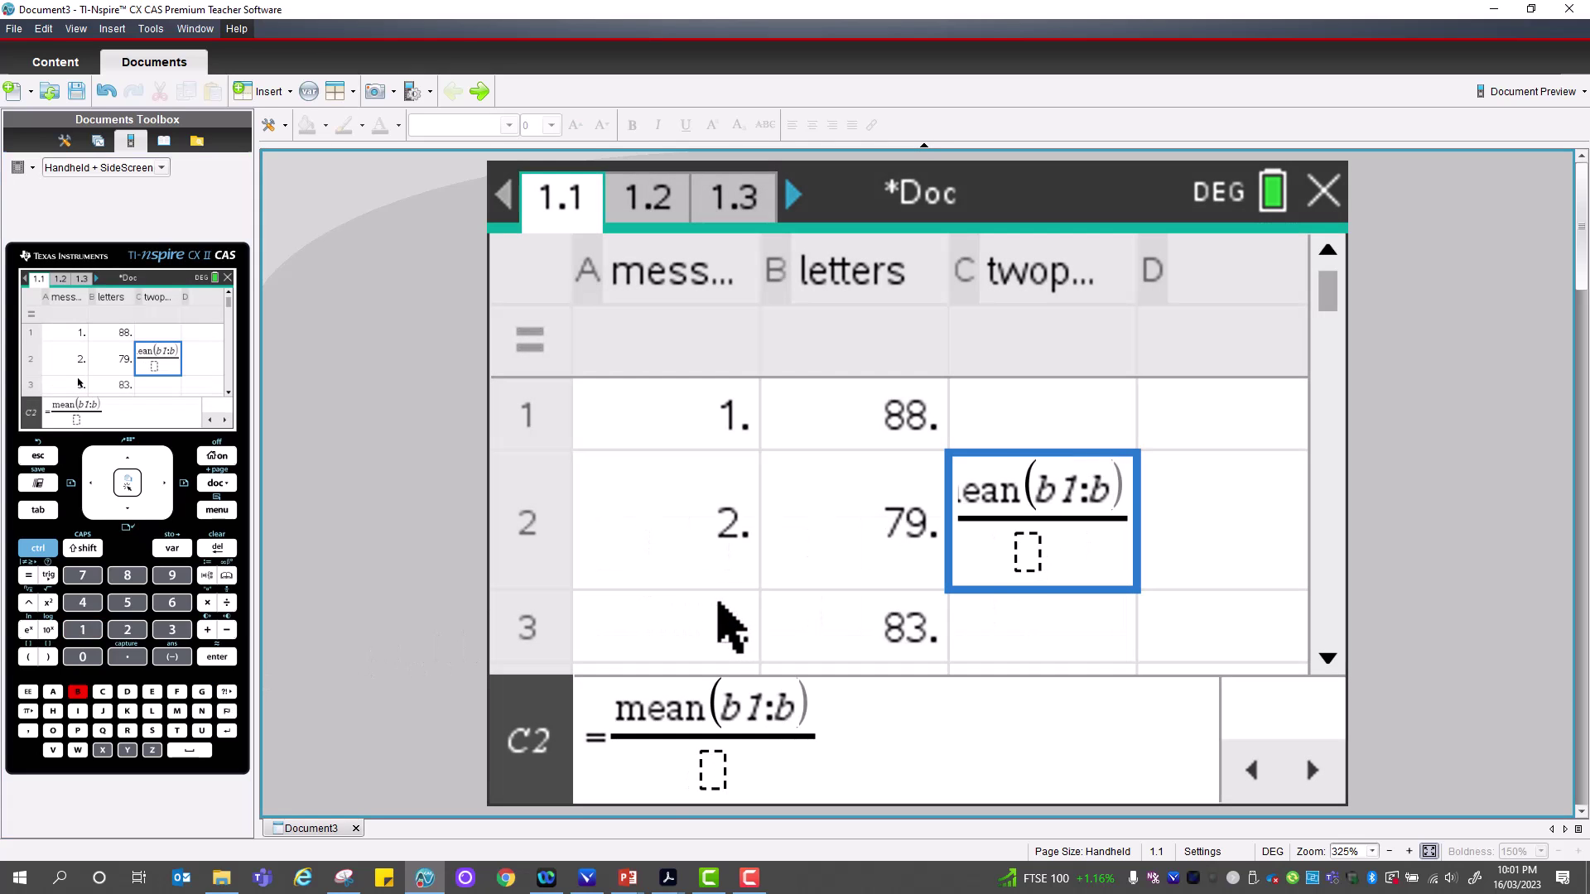
type(")")
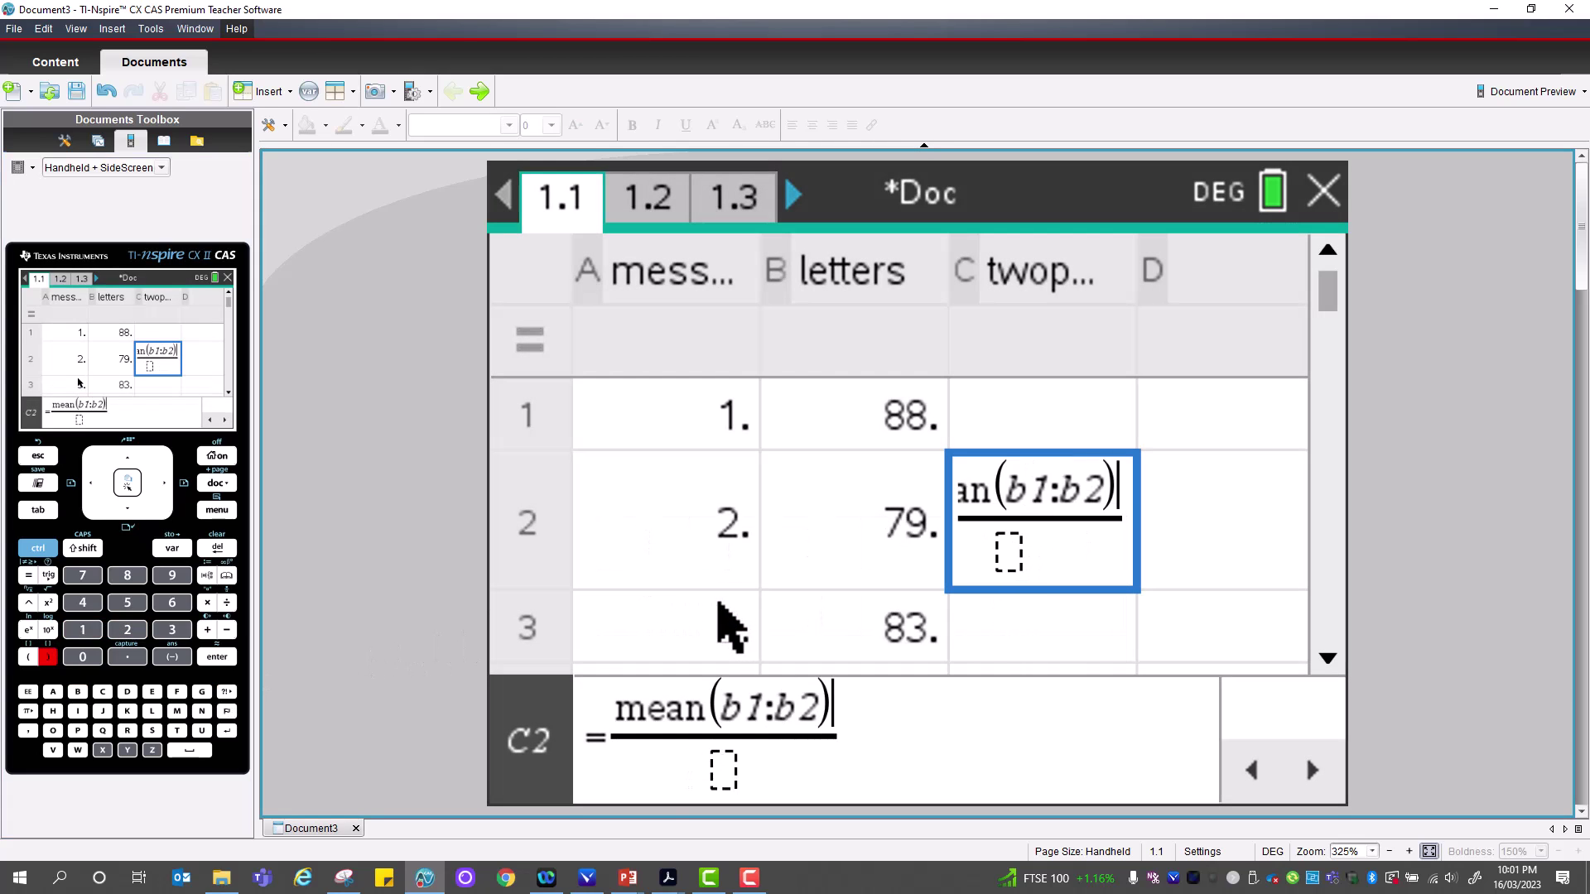
Complete the C2 formula by adding mean(b2:b3) to the numerator and dividing by 2
type("+")
type("mean")
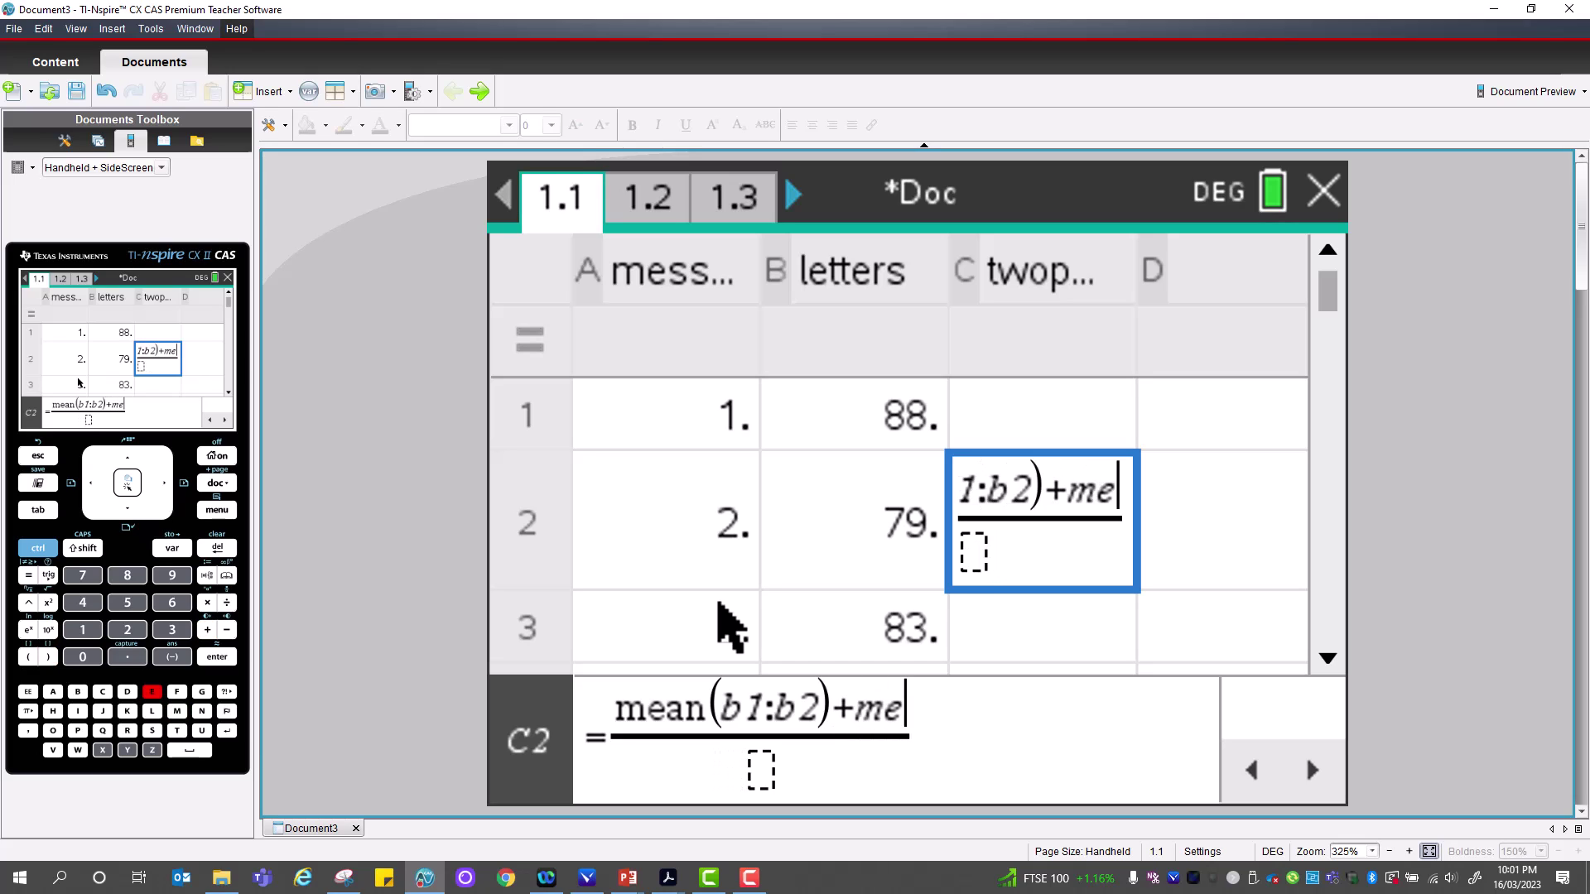
type("(b2")
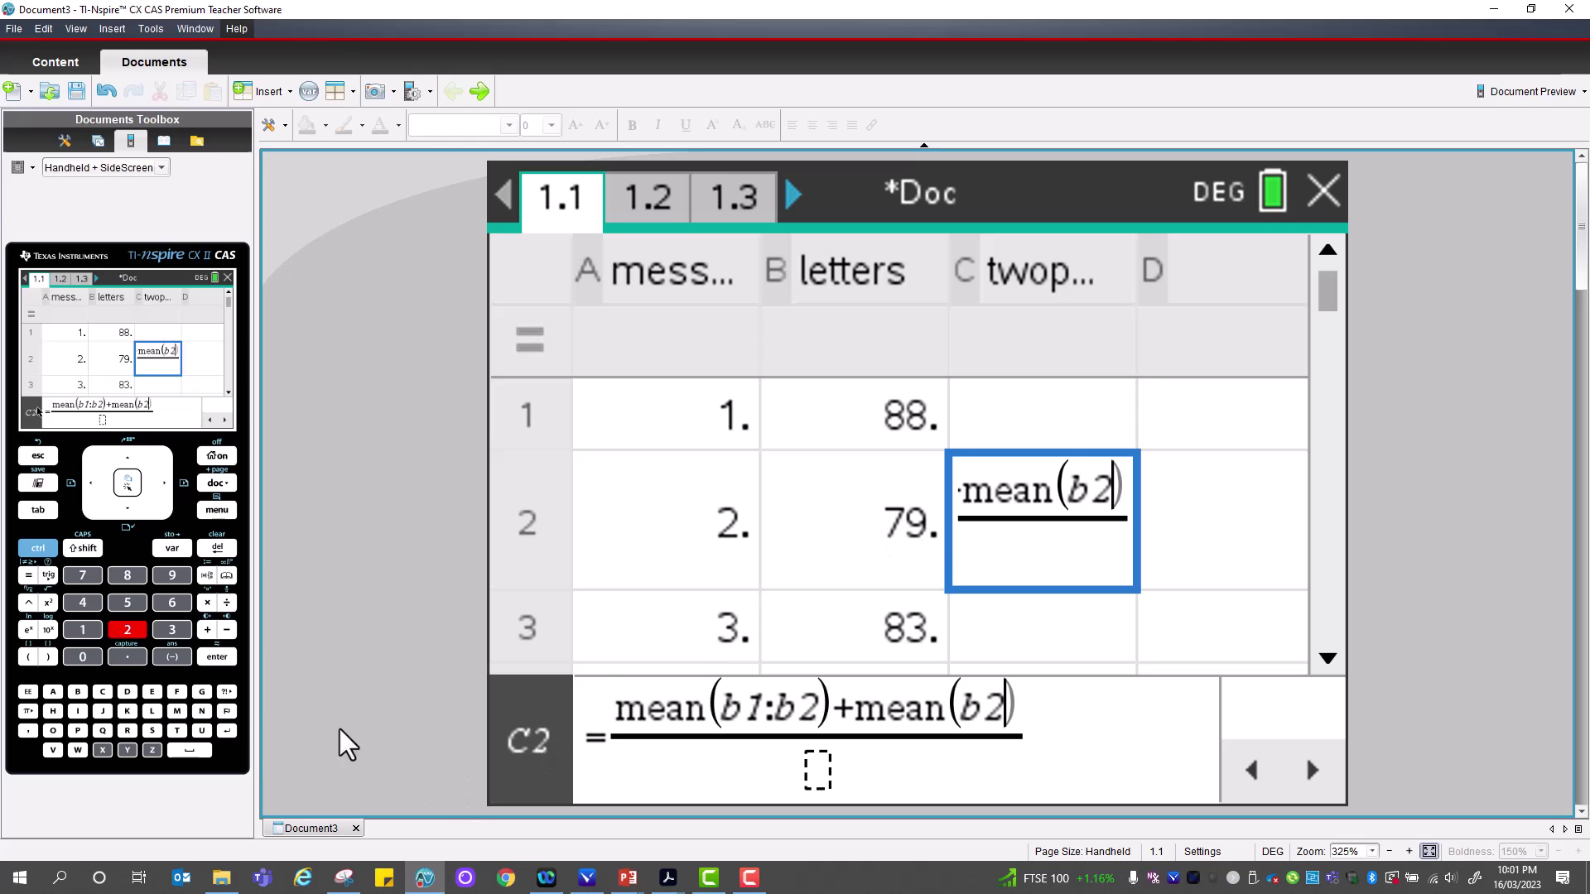
left_click(229, 691)
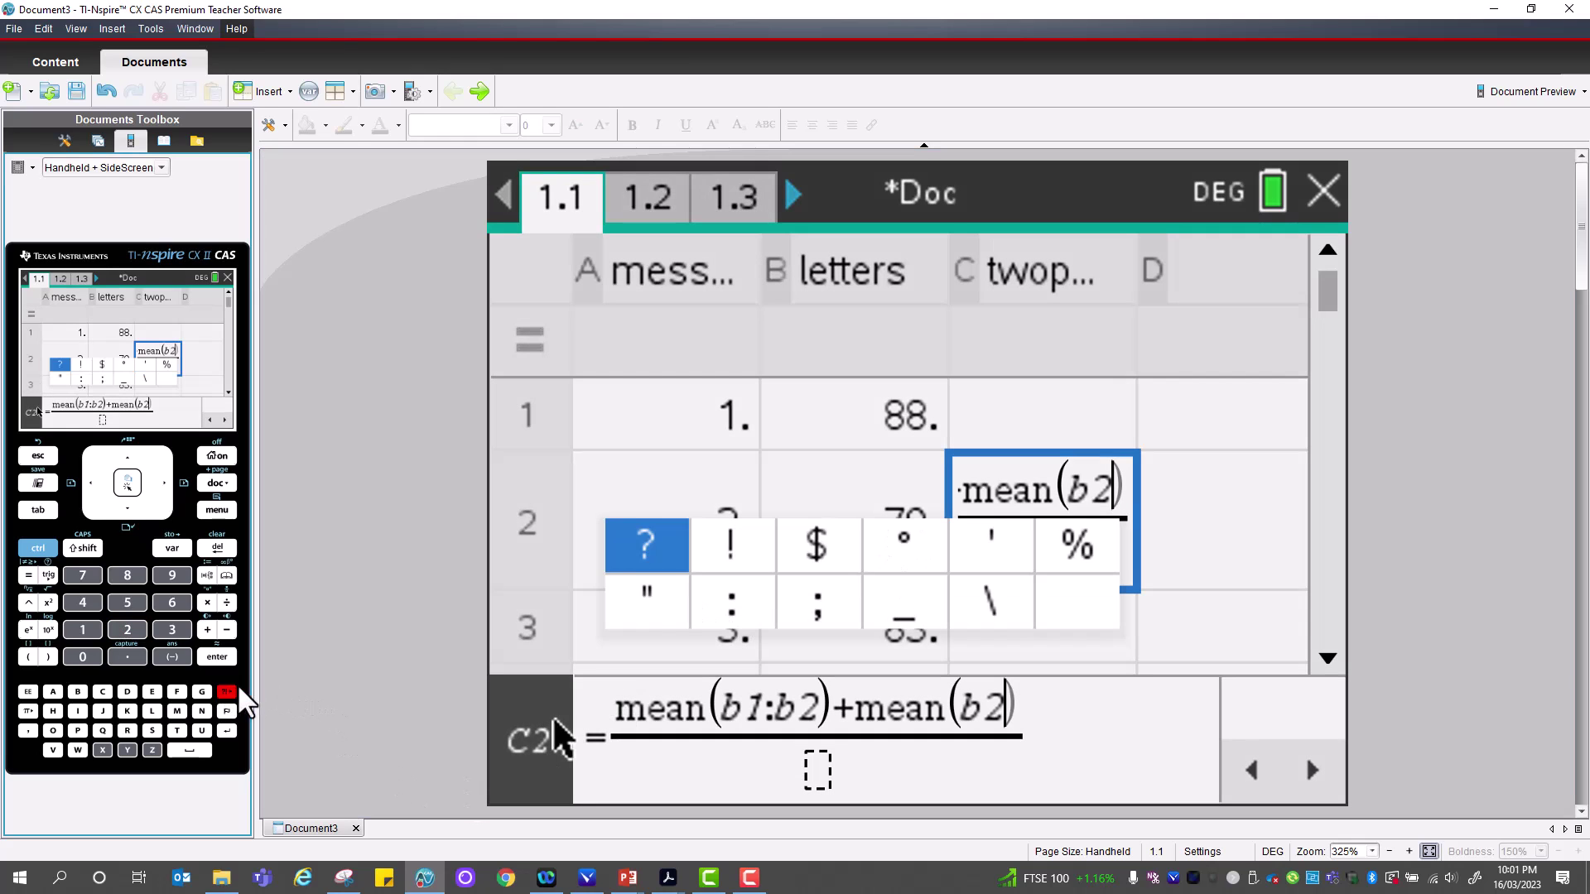
left_click(732, 603)
type("b3")
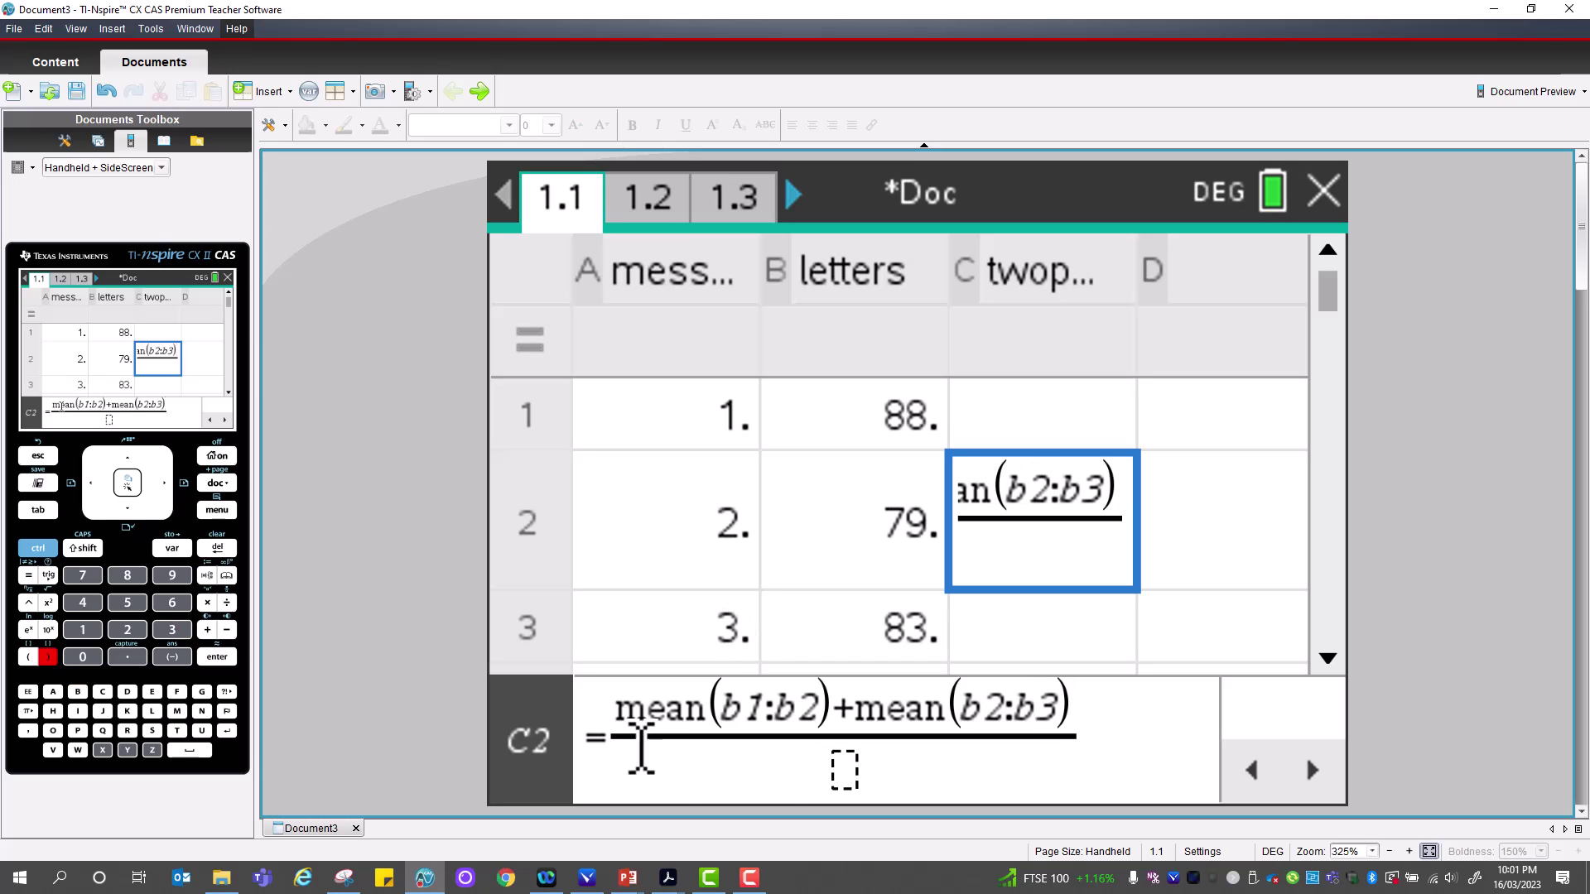
left_click(844, 771)
type("2")
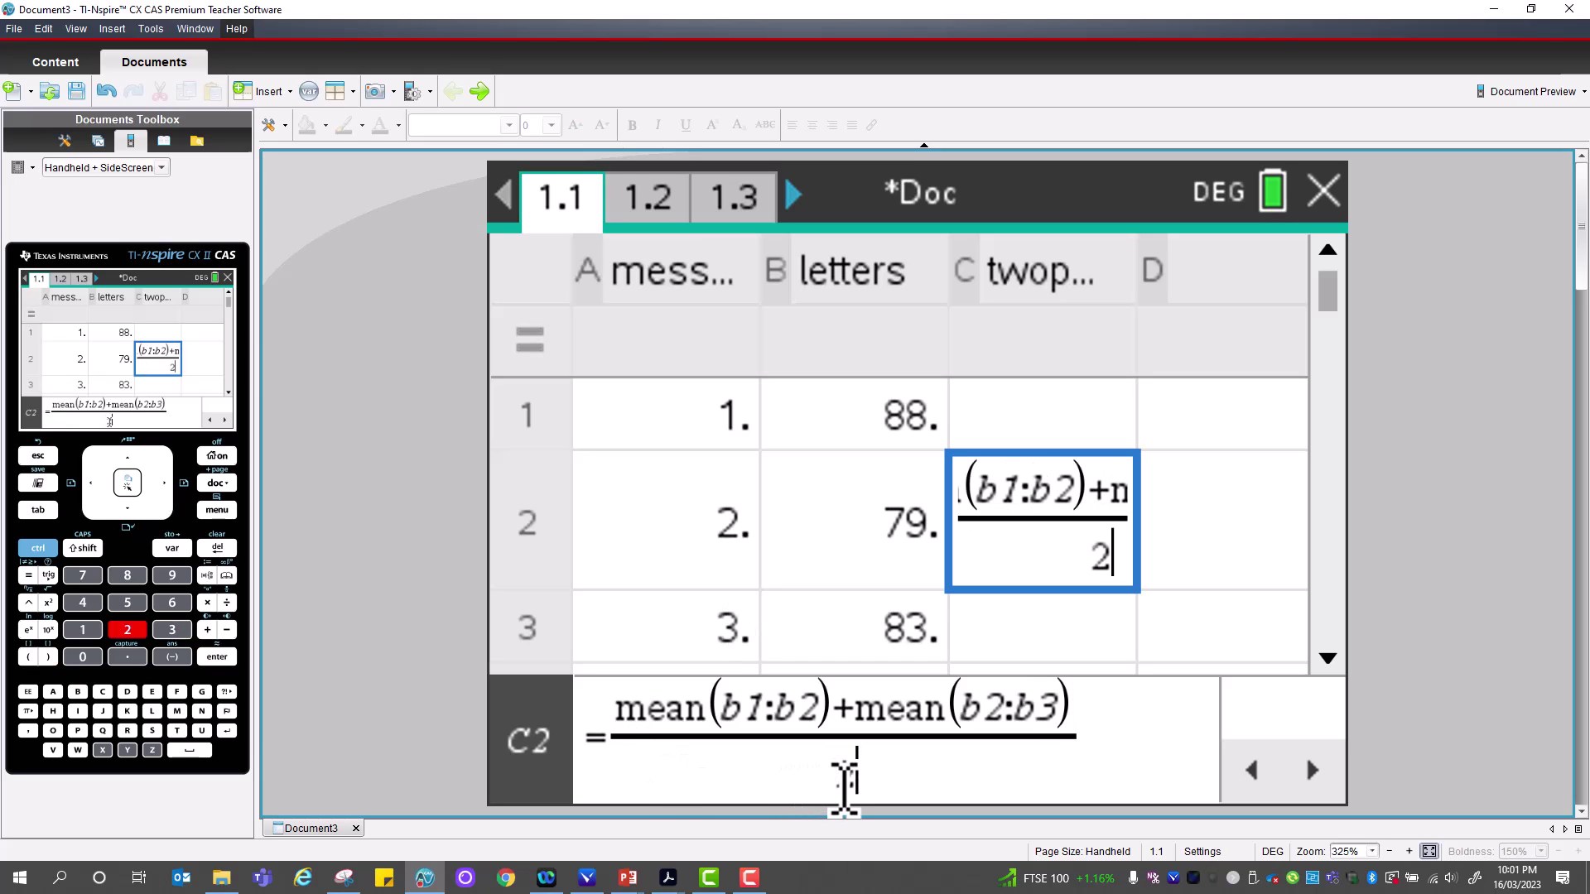
key("Return")
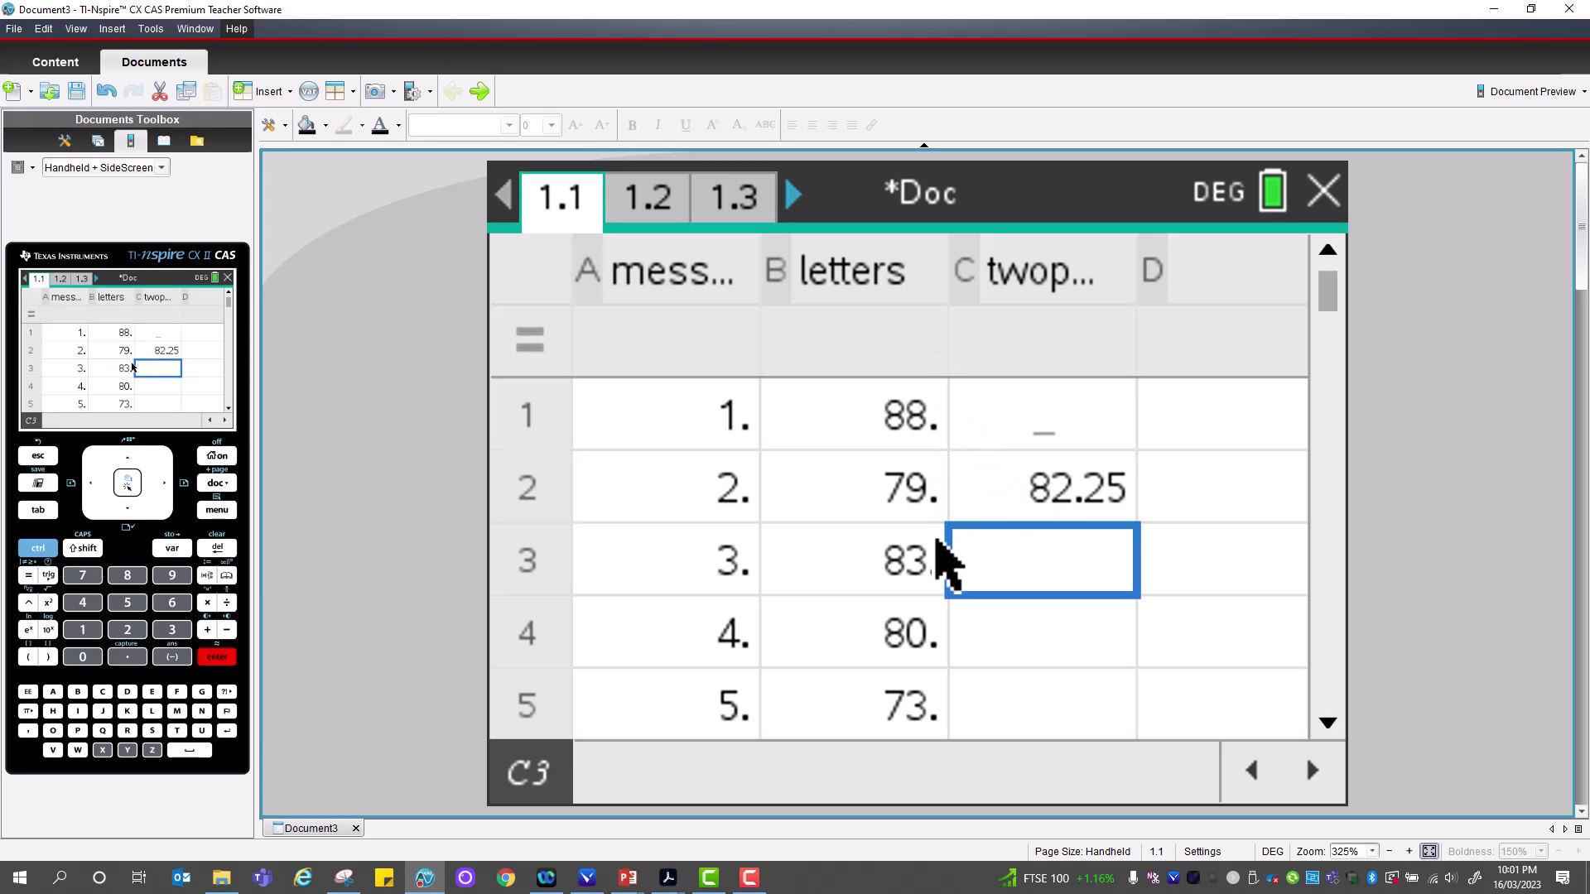
Fill the moving mean formula from cell C2 down through cell C9
left_click(1045, 497)
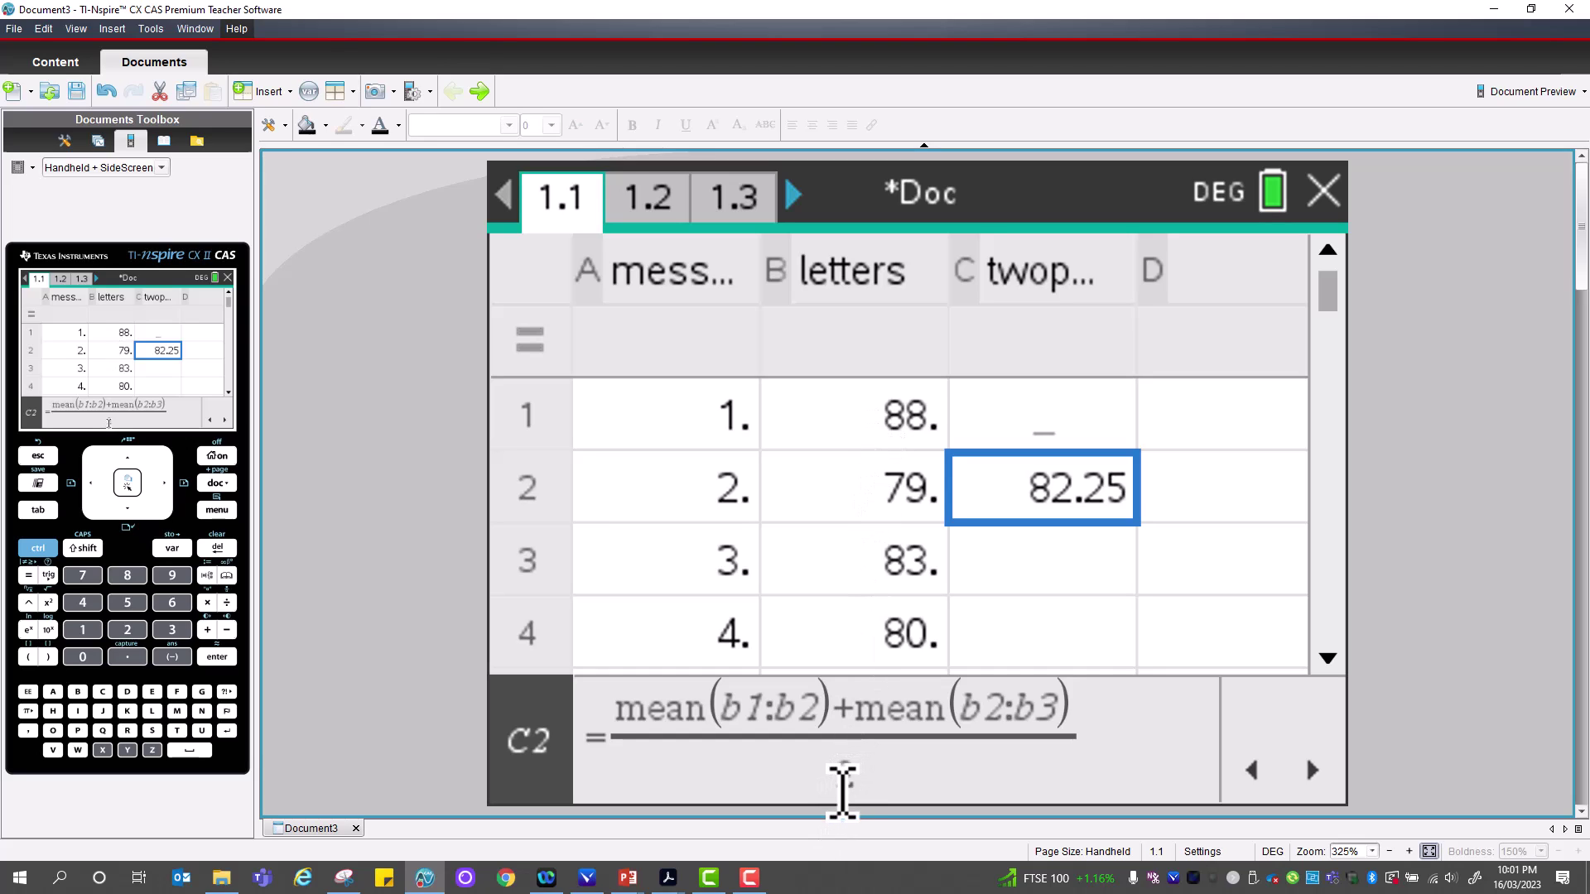
key("Return")
left_click(1114, 497)
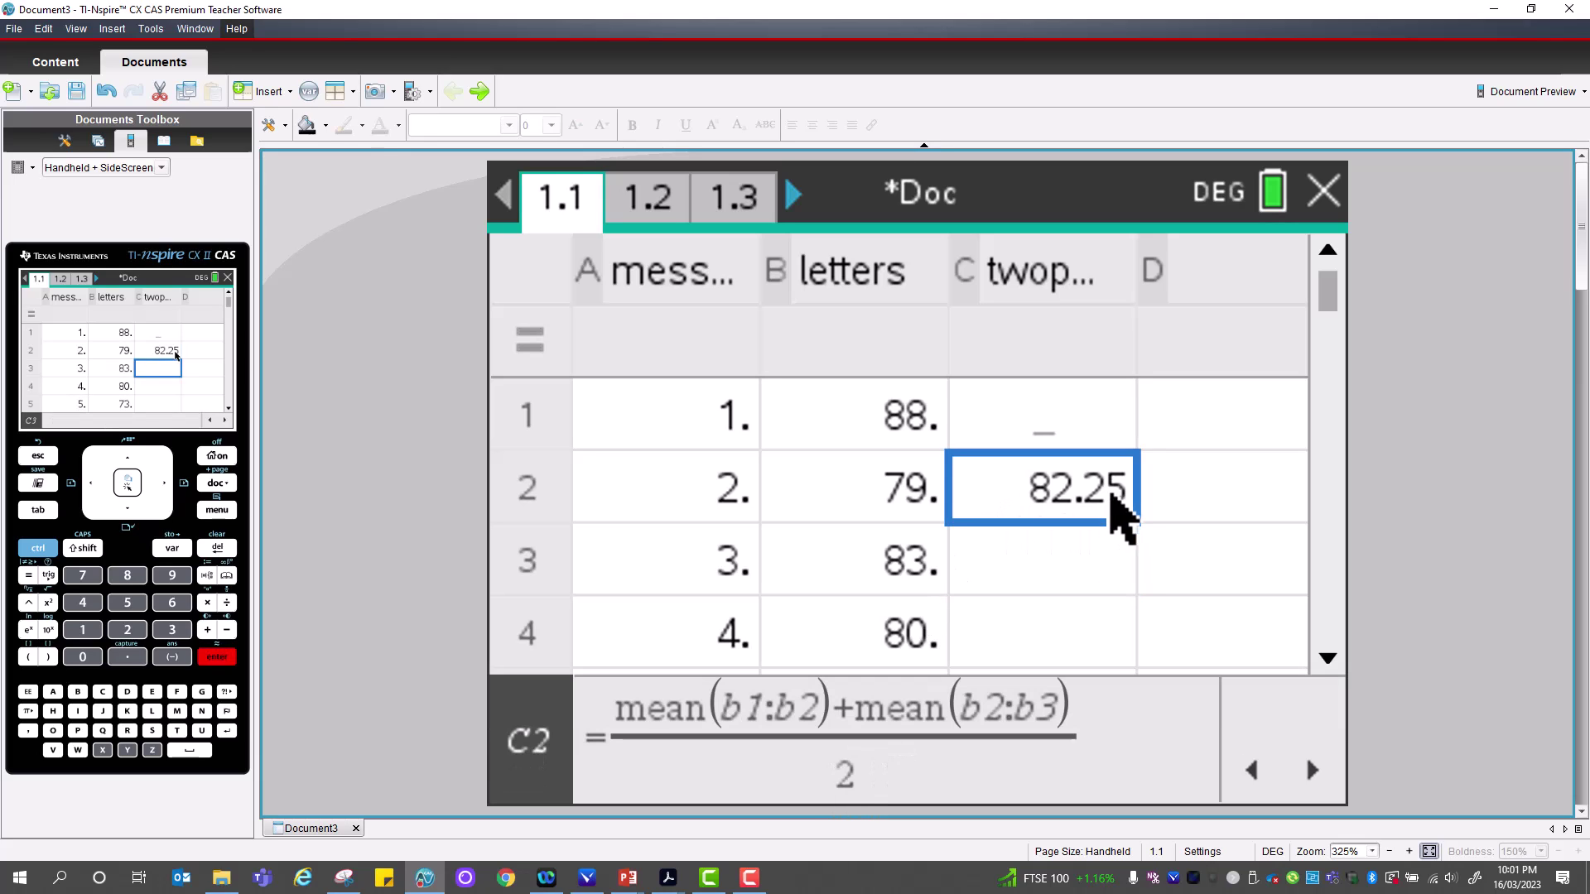
left_click(125, 488)
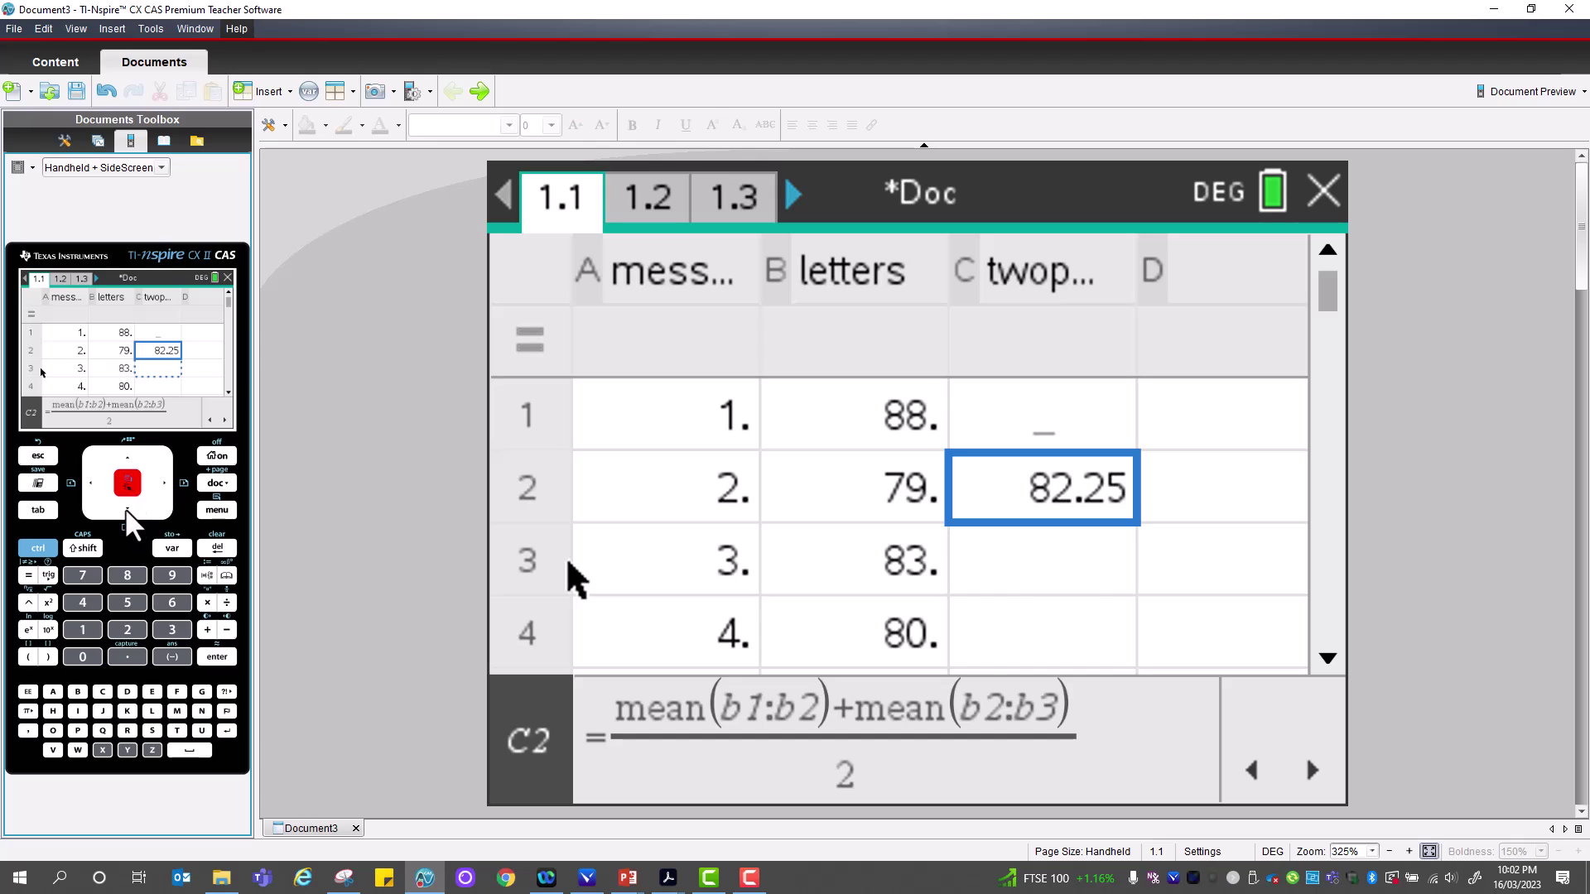
left_click(127, 511)
left_click(127, 513)
key("Return")
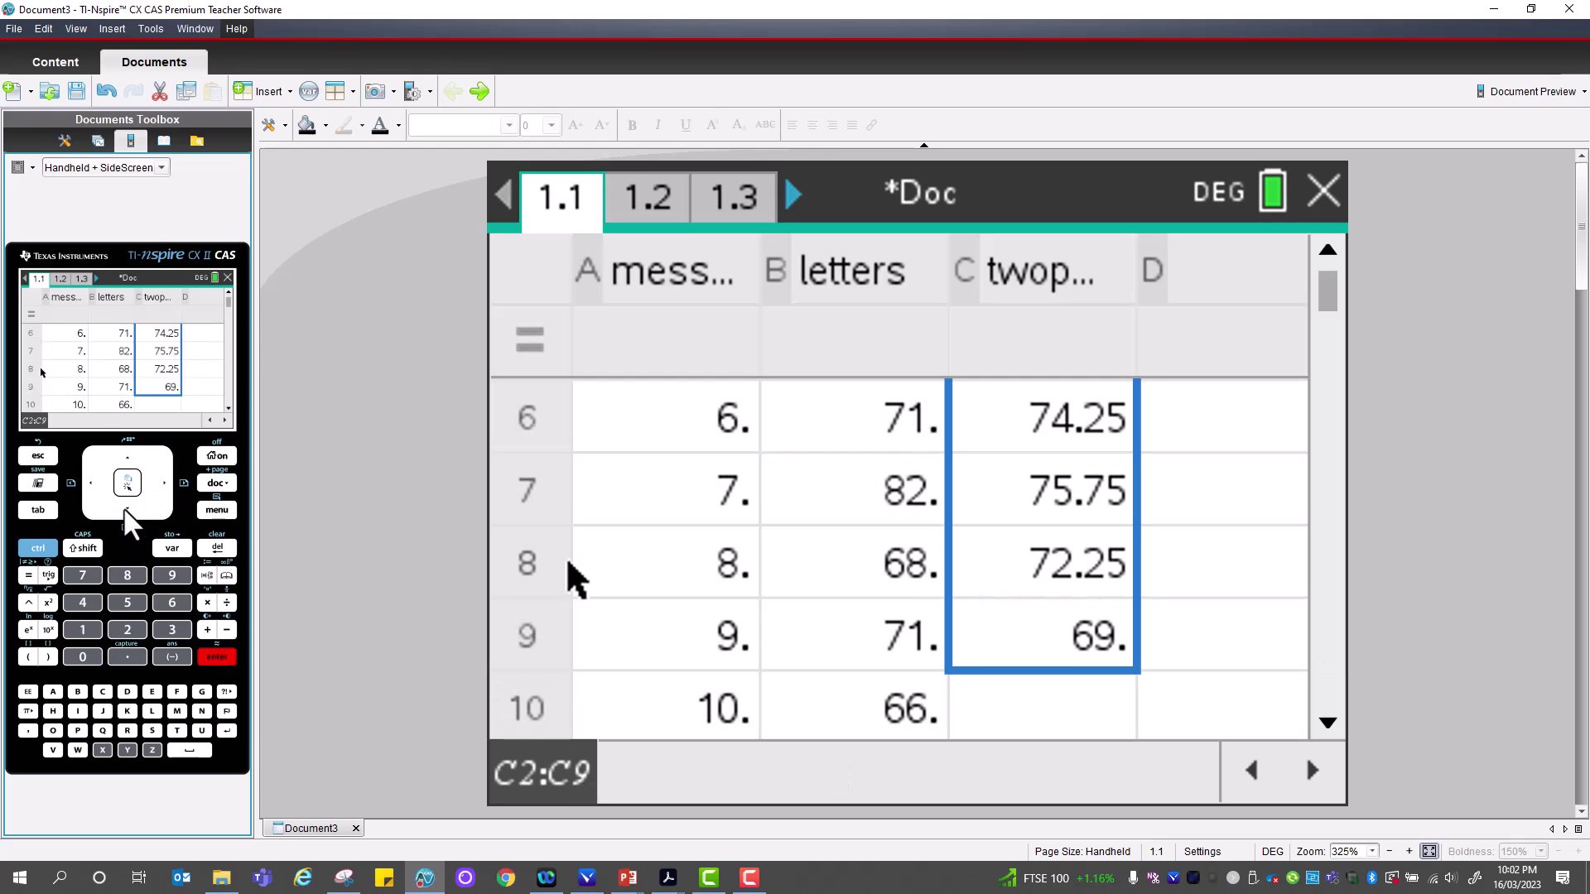
Examine the filled formulas in cells C2, C3, C4 and C9 to check which cells of column B they reference
left_click(1327, 248)
left_click(1328, 249)
left_click(1328, 249)
left_click(1328, 248)
left_click(1328, 249)
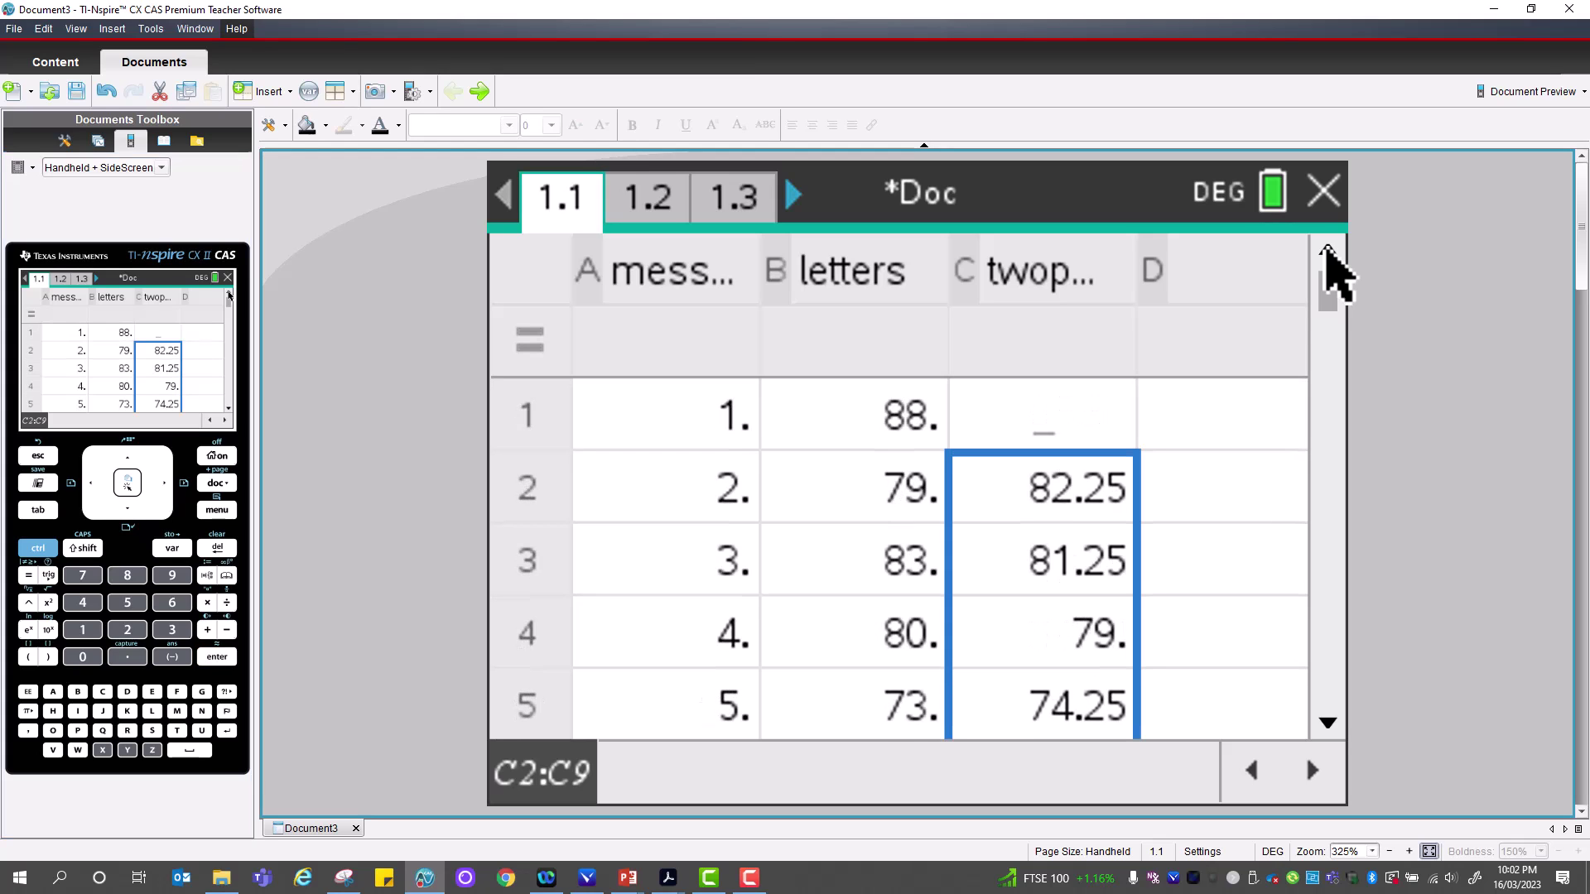
left_click(1074, 490)
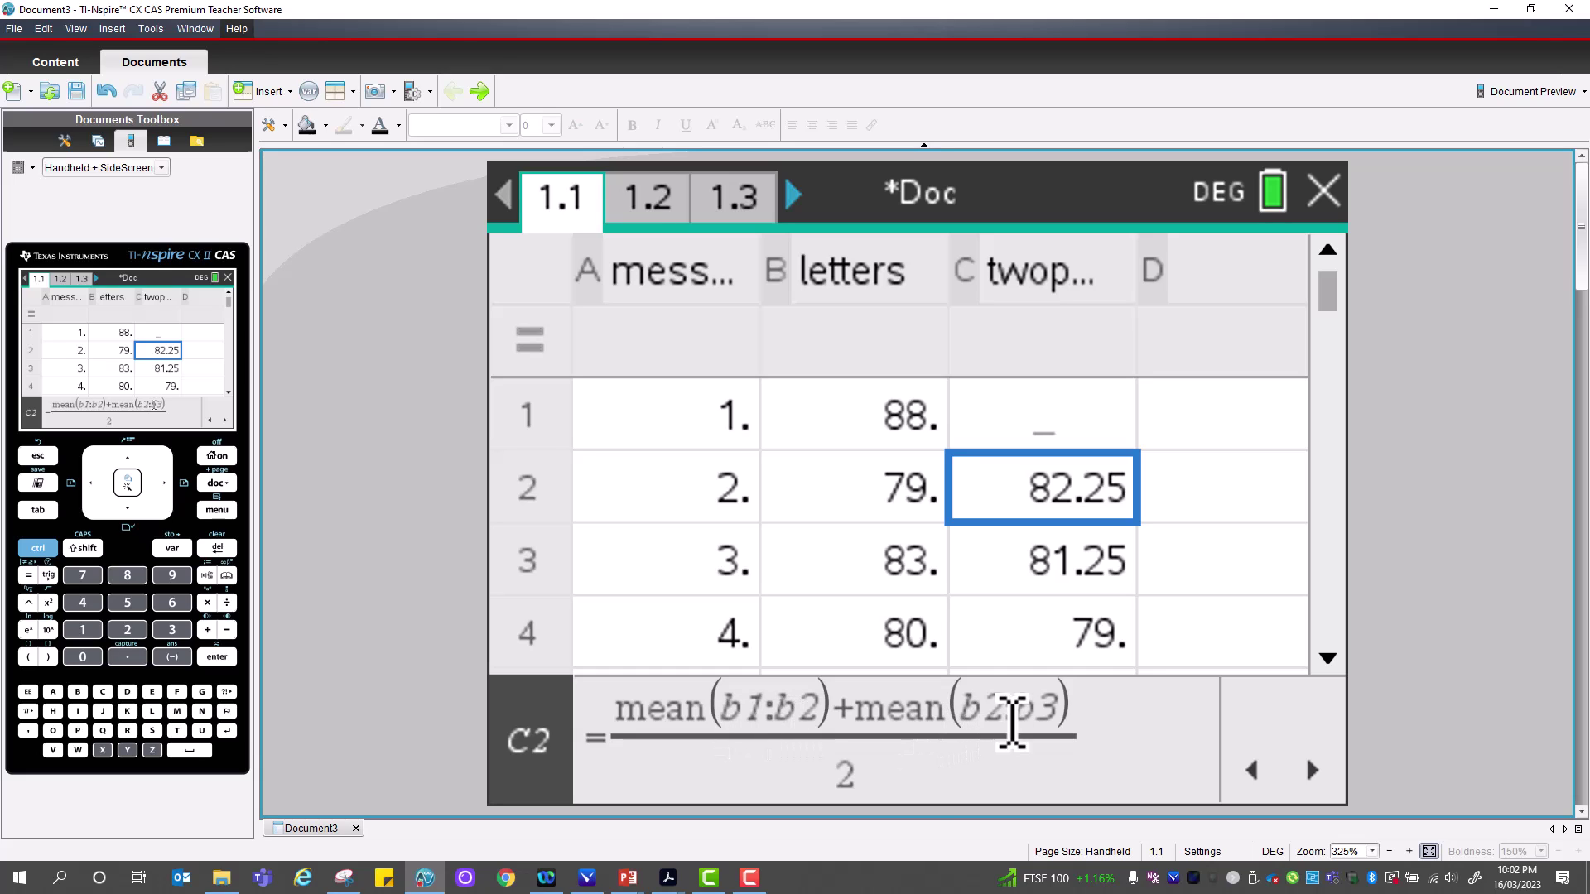
left_click(1032, 557)
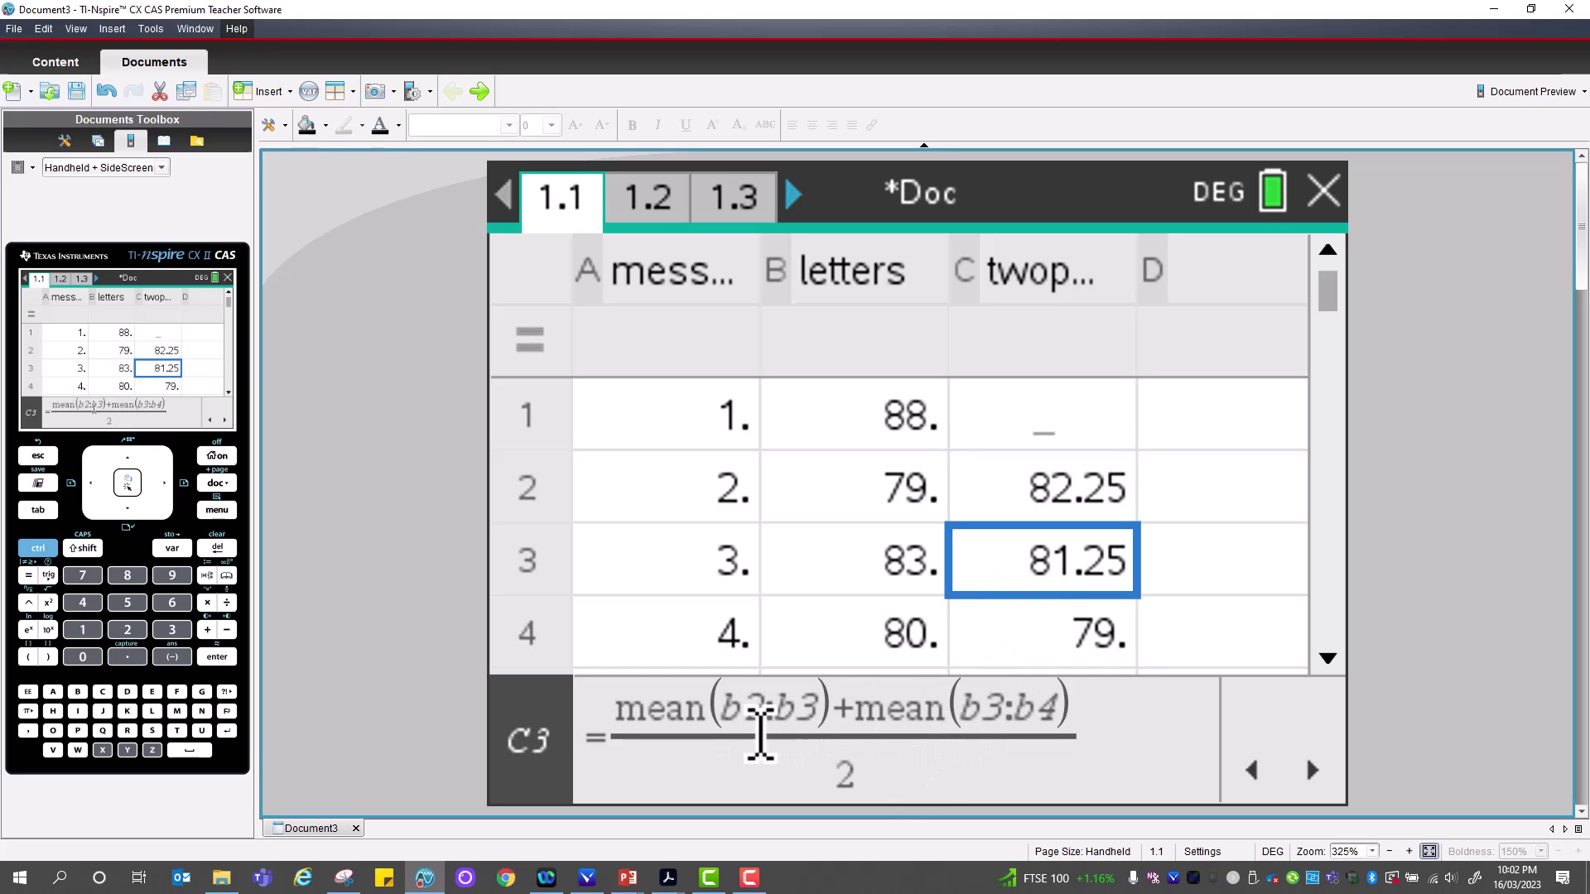
left_click(1075, 634)
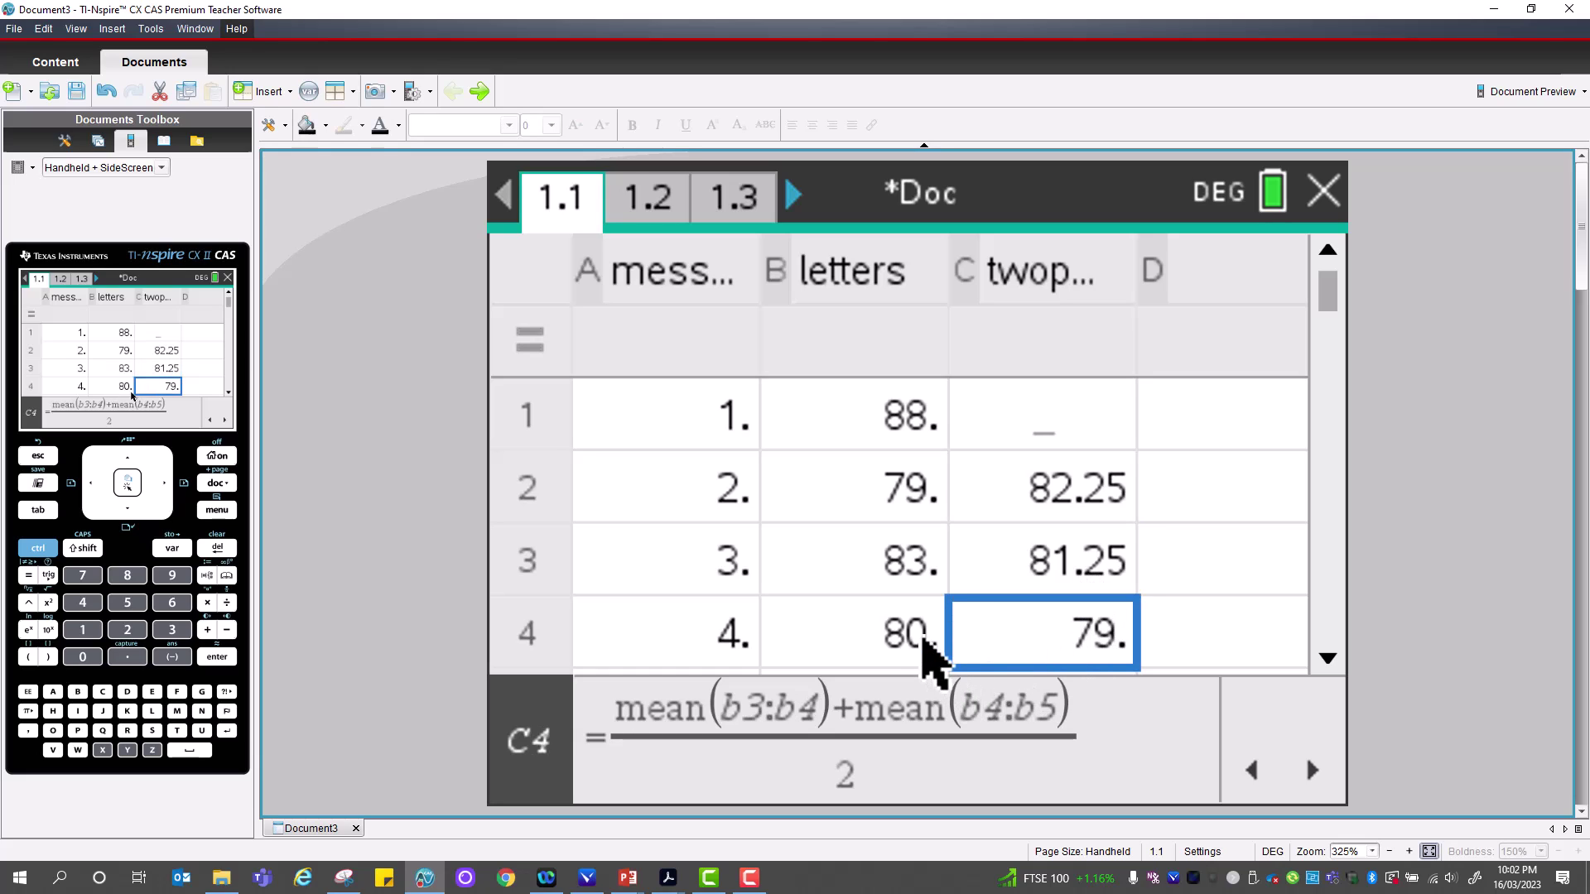
left_click(1325, 658)
left_click(1325, 658)
left_click(1325, 659)
left_click(1325, 658)
left_click(1325, 659)
left_click(1055, 650)
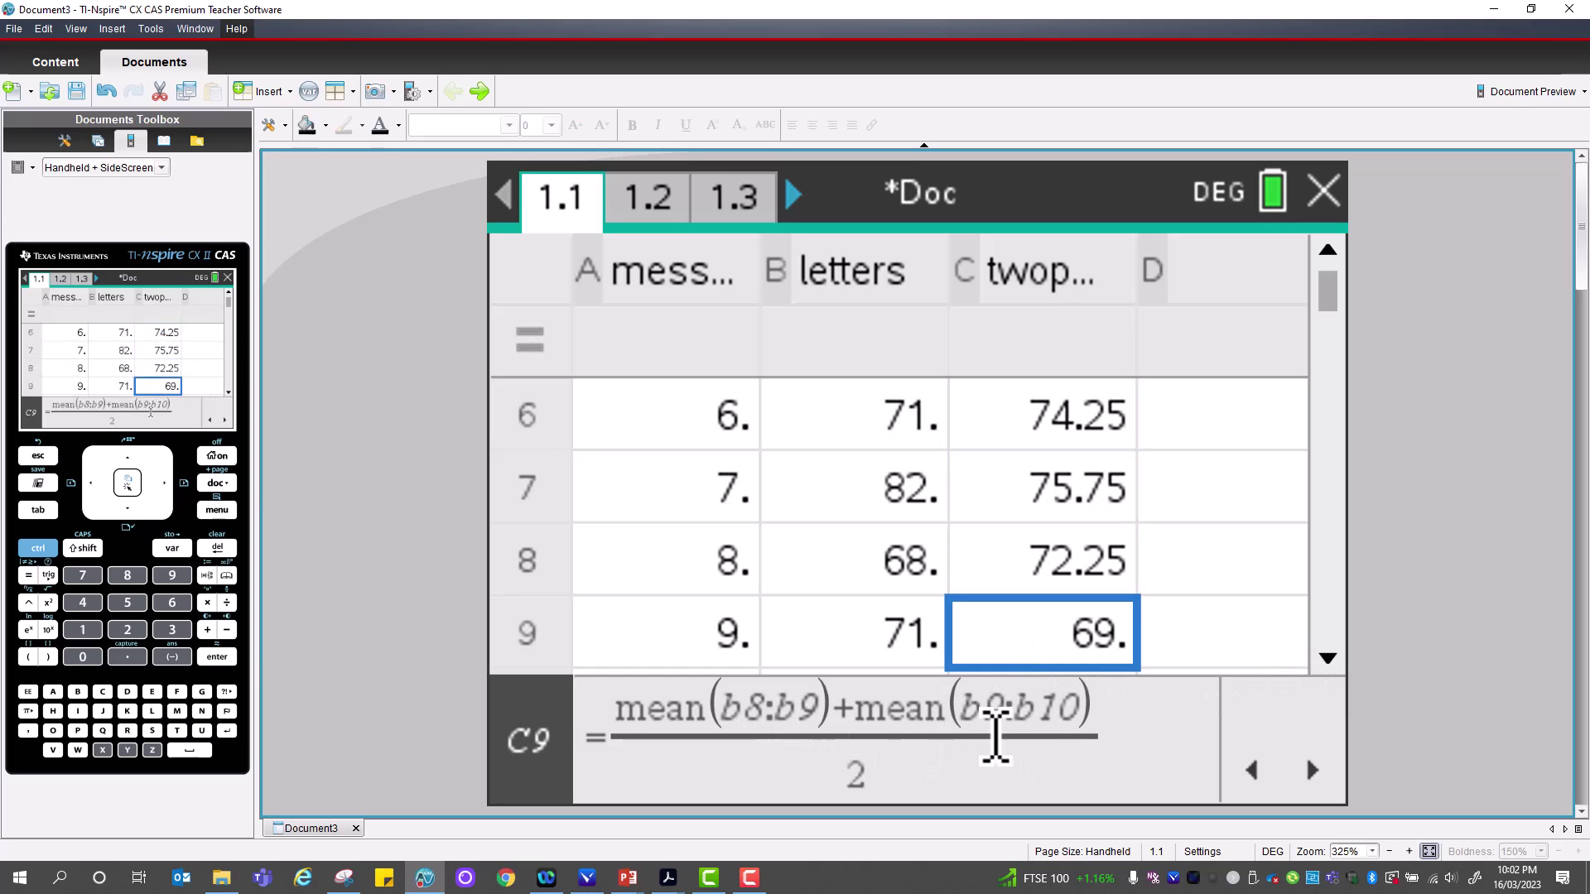
Enter an underscore in cell C10 to mark it as having no value
left_click(1331, 656)
left_click(1053, 638)
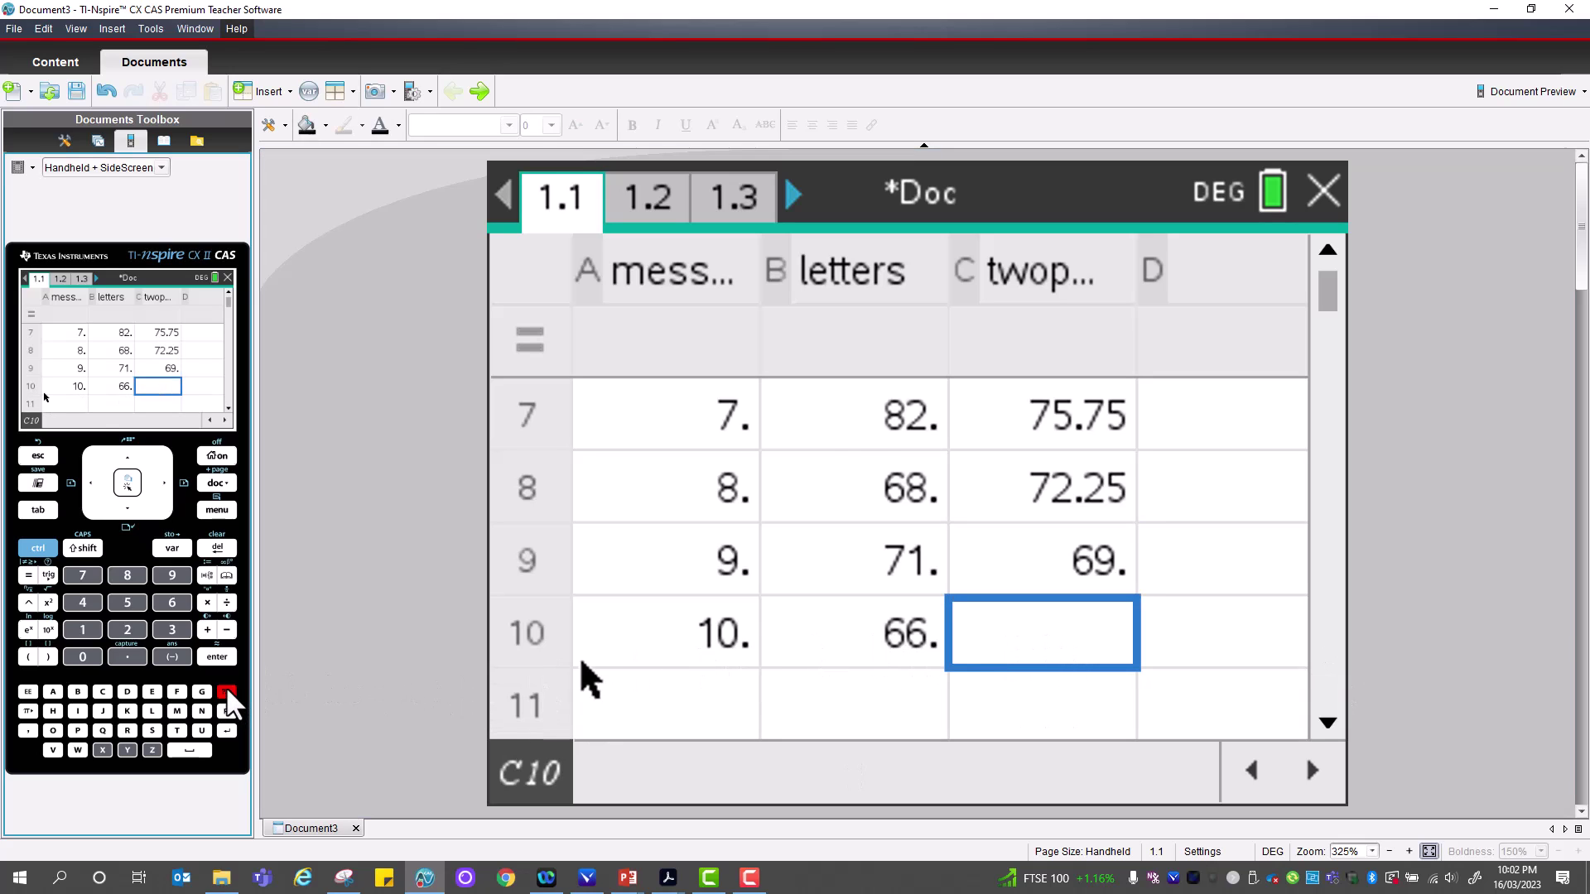
left_click(227, 692)
left_click(965, 526)
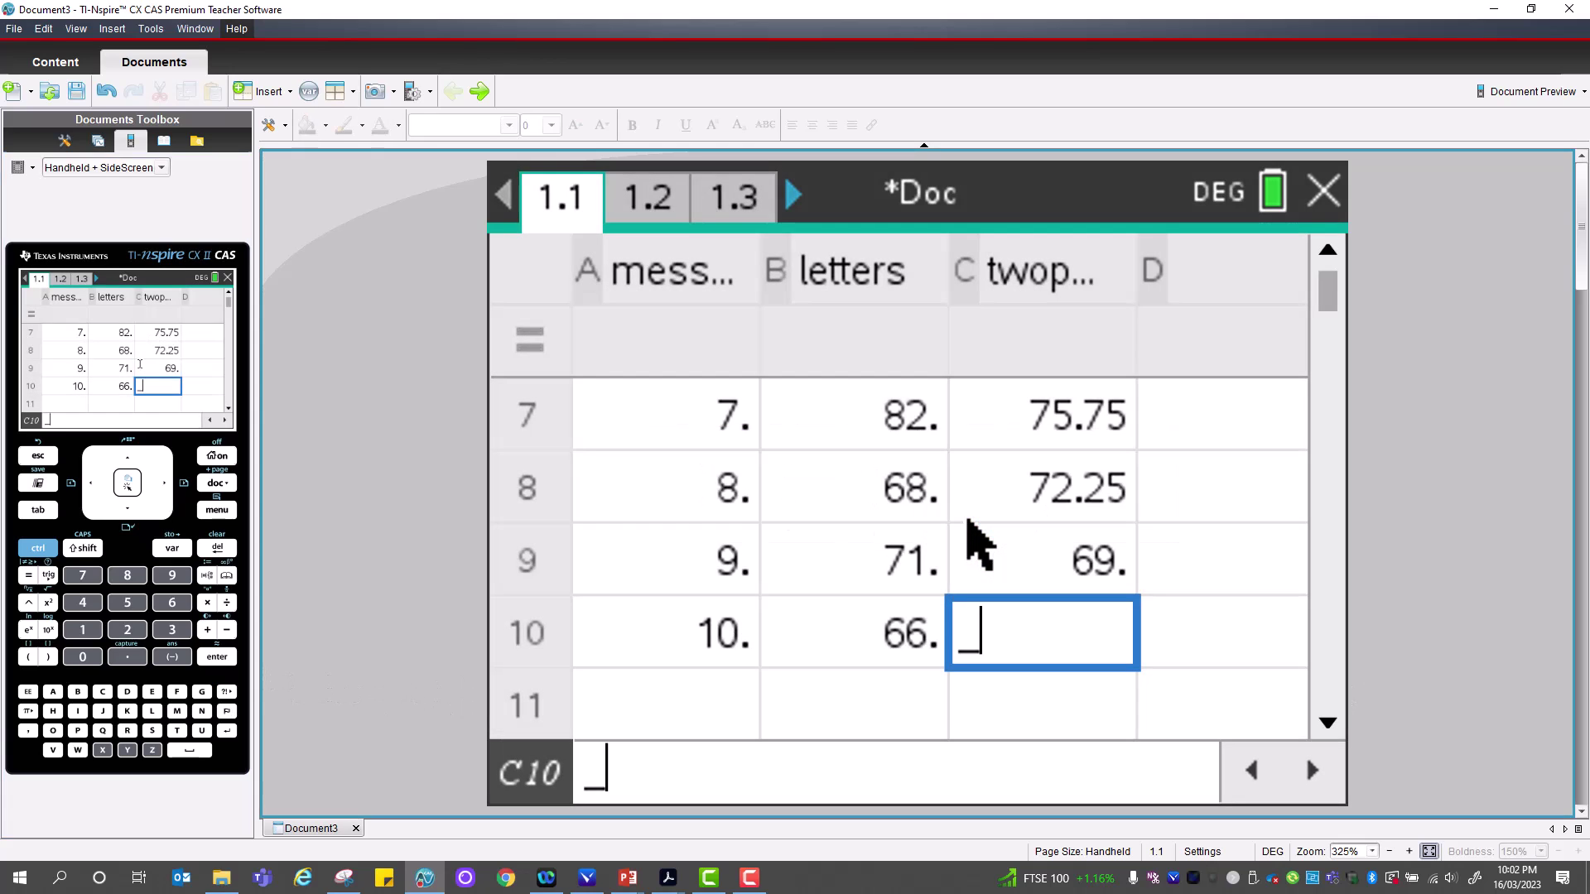
key("Return")
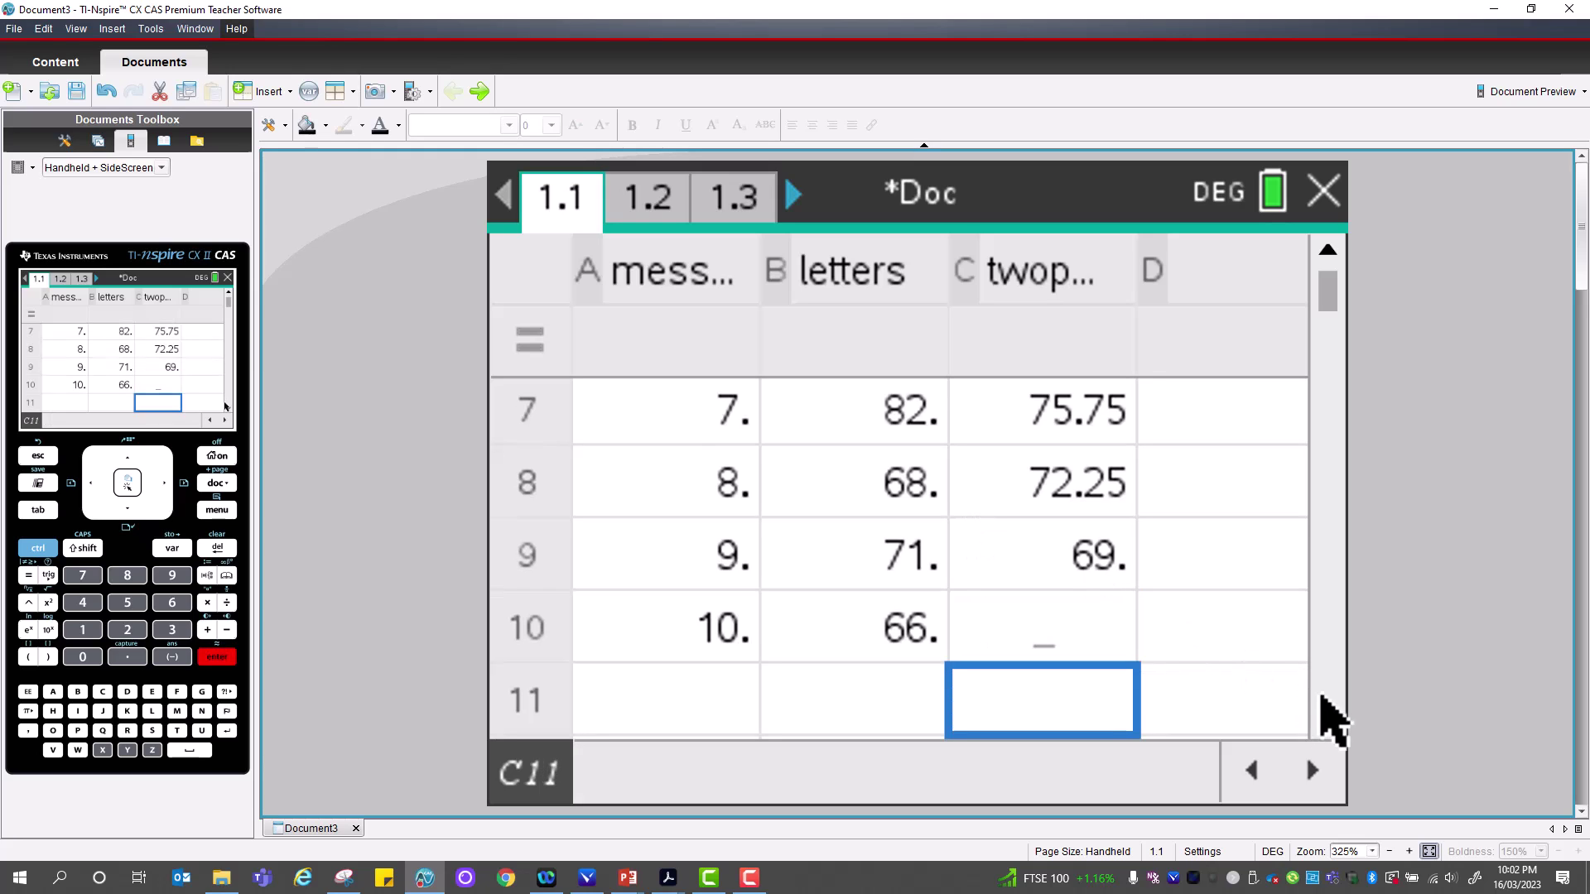
Add a new Data & Statistics page to the current document
left_click(1327, 249)
scroll(1328, 249, "up", 5)
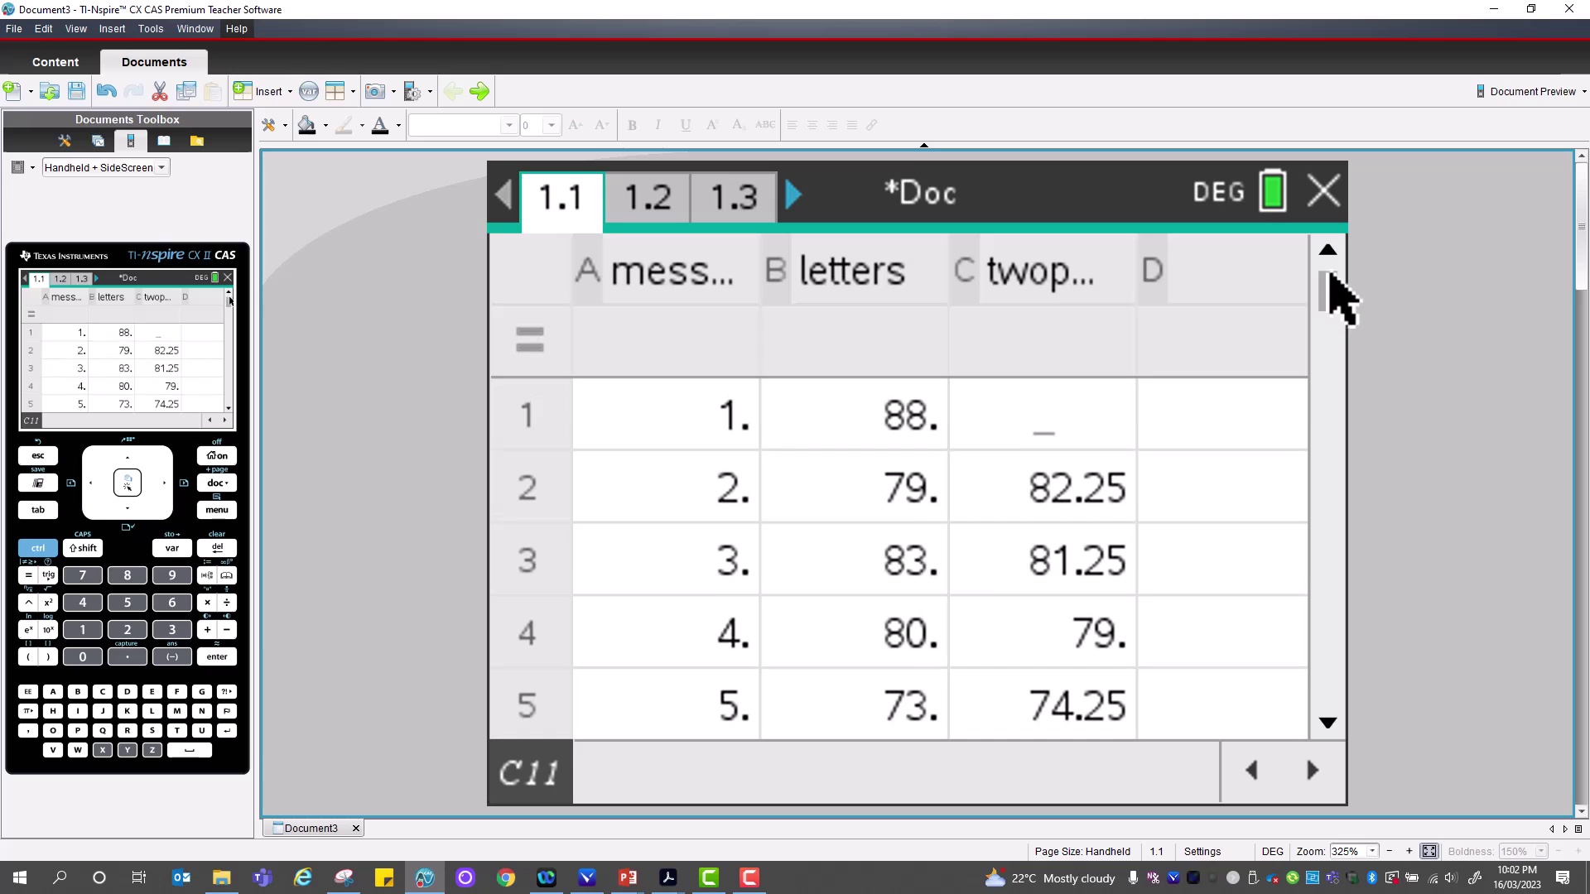
left_click(224, 460)
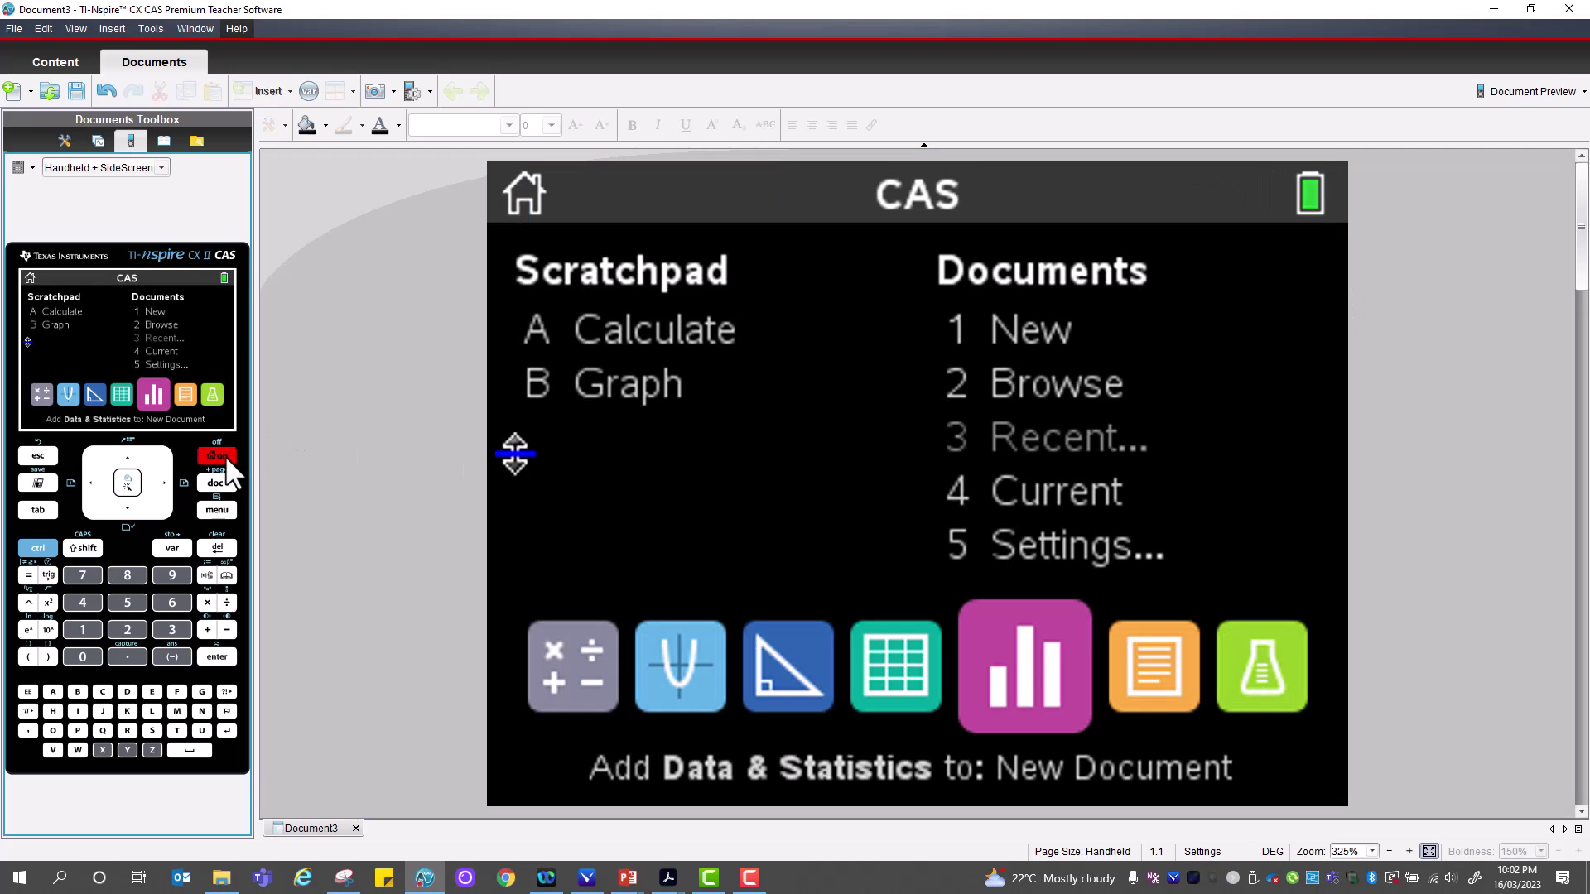
left_click(1011, 667)
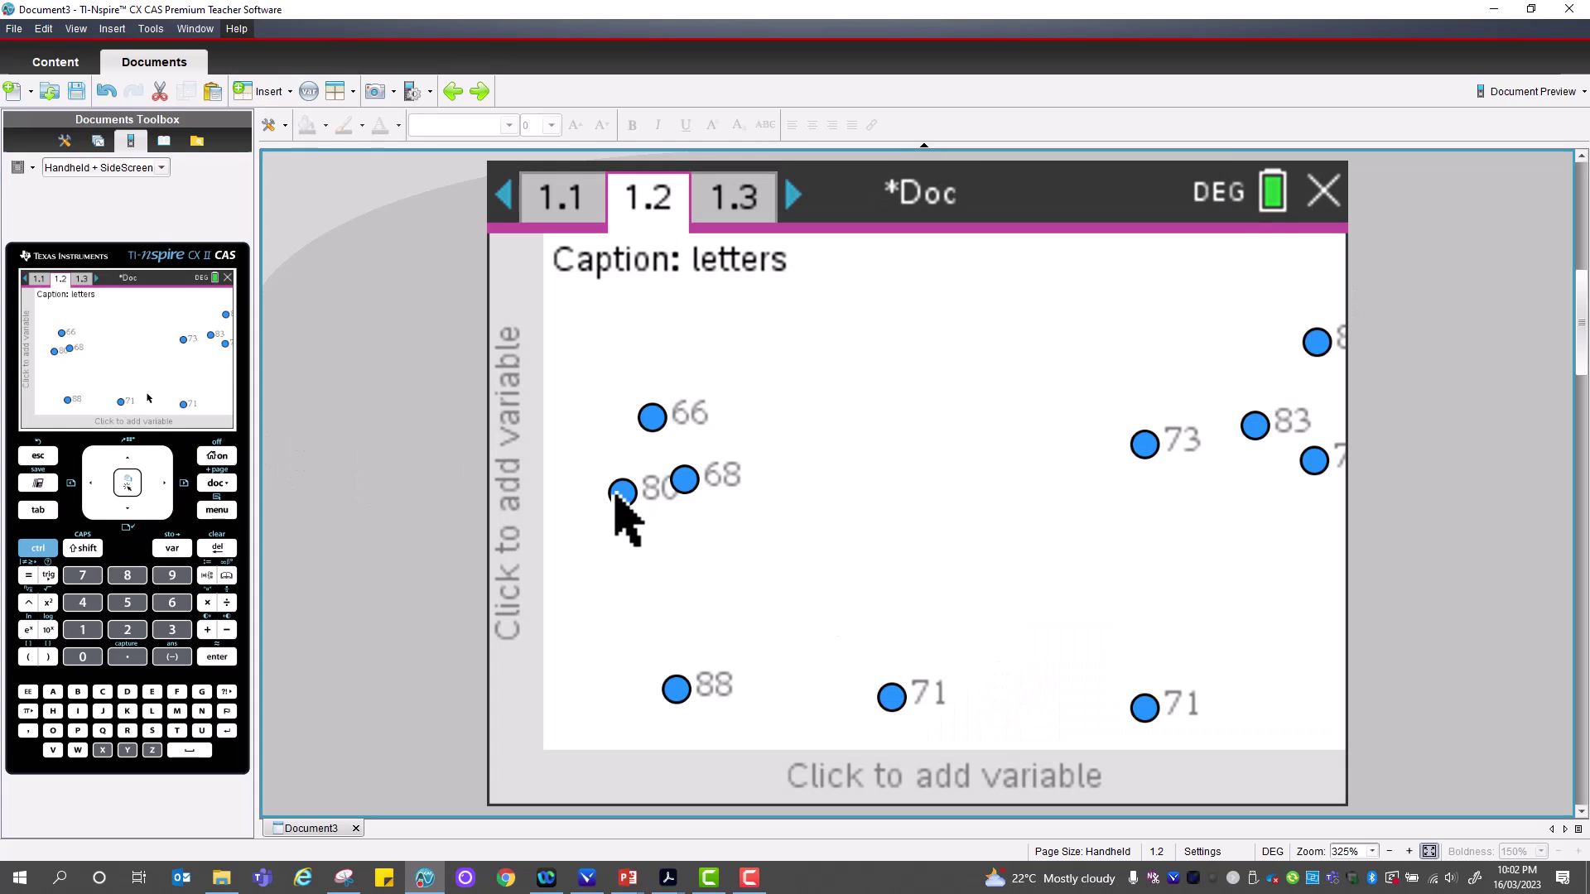
Plot letters on the vertical axis against message on the horizontal axis on page 1.2
left_click(525, 455)
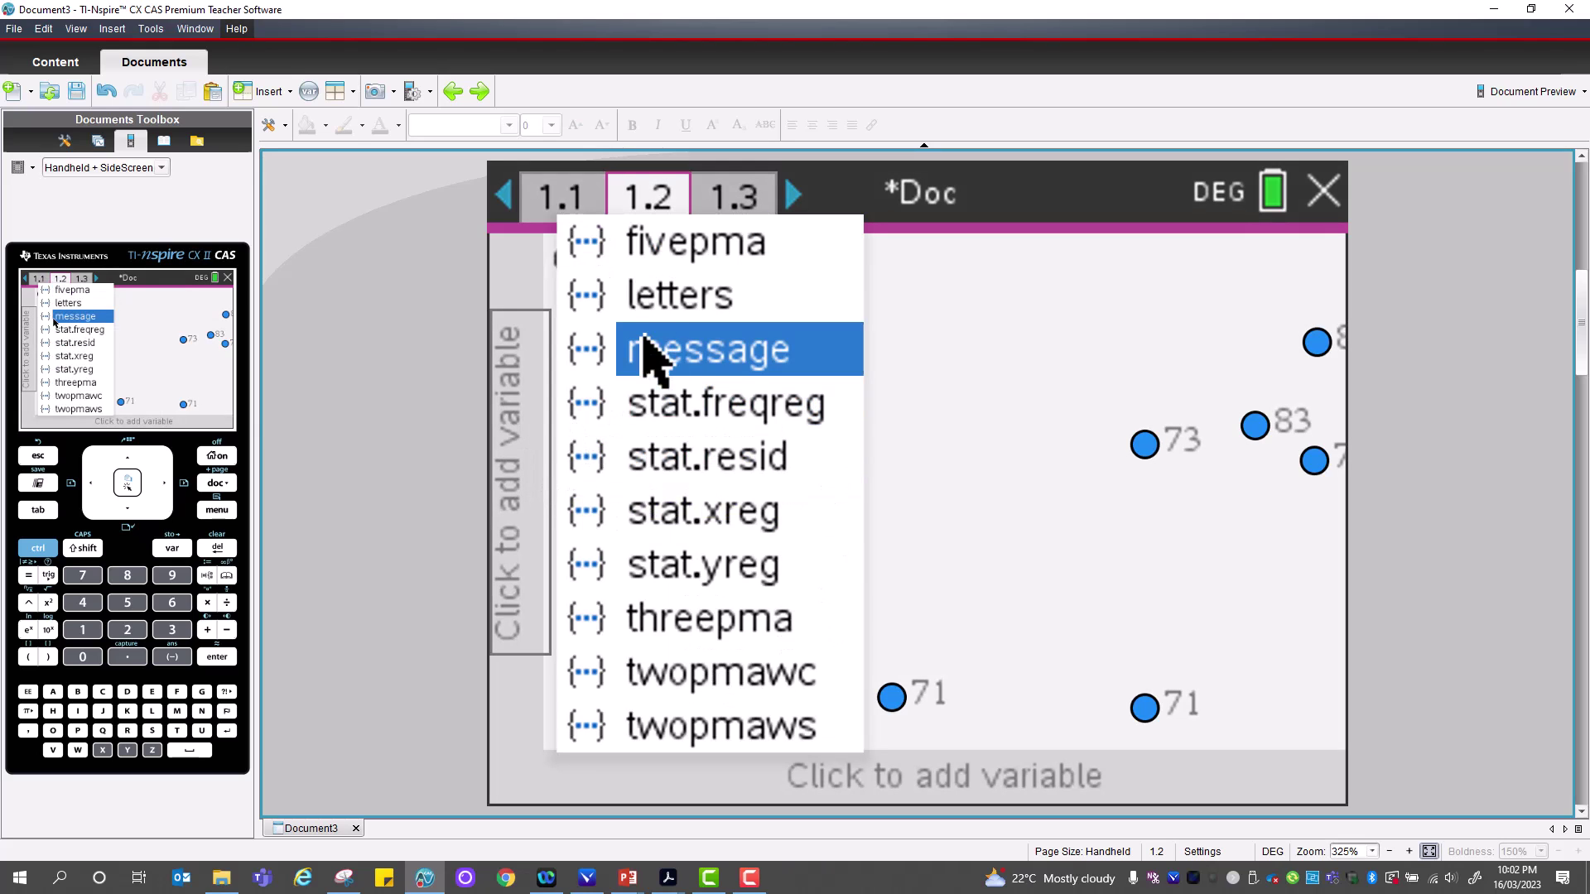
left_click(696, 300)
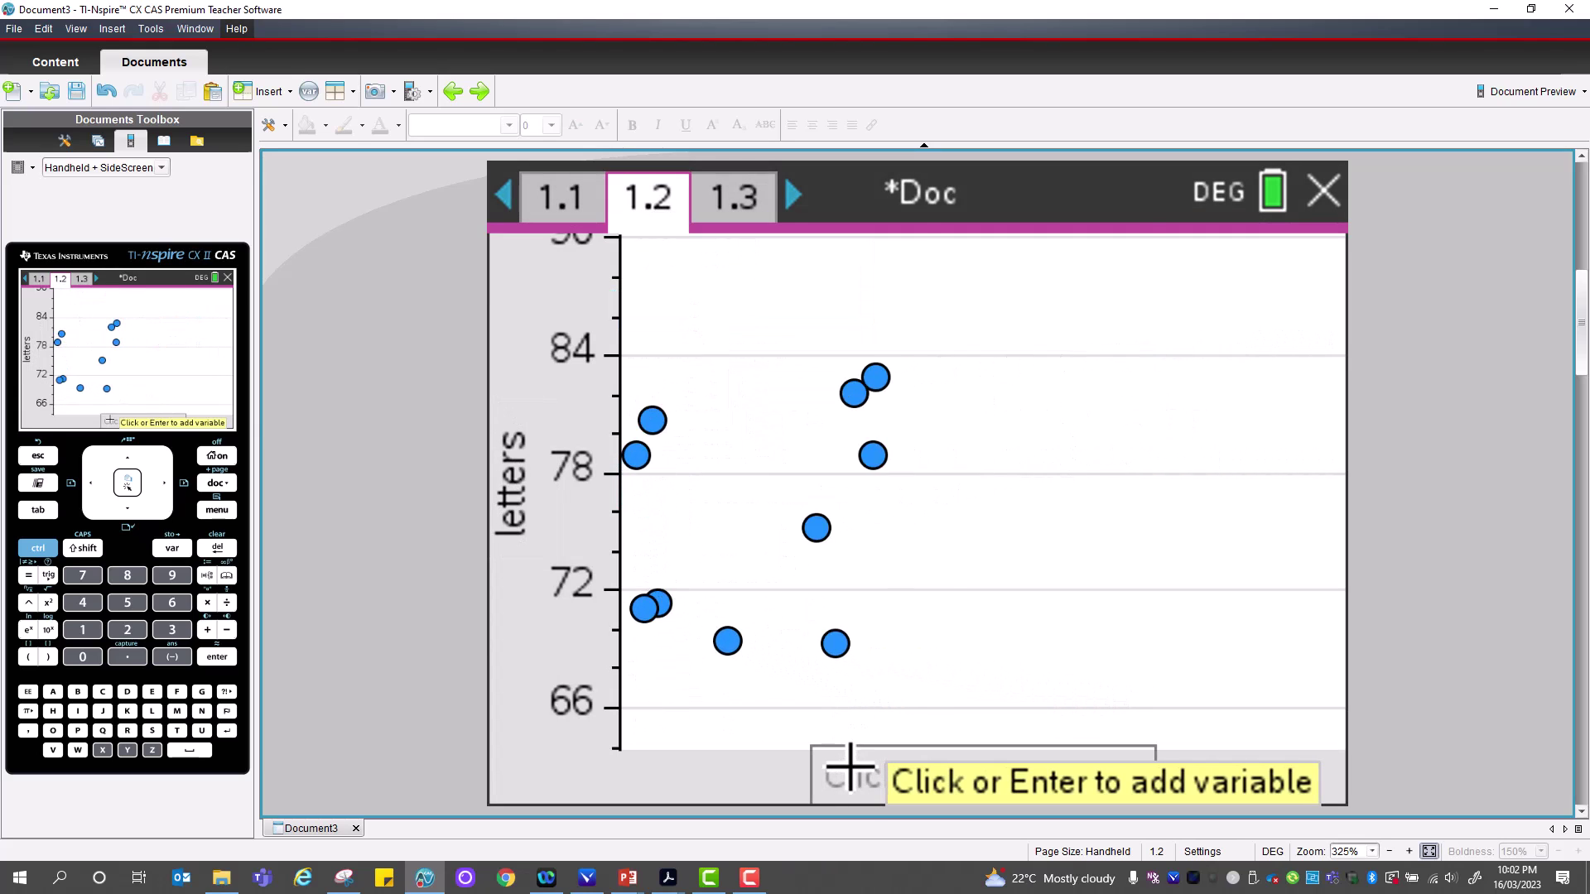
left_click(850, 759)
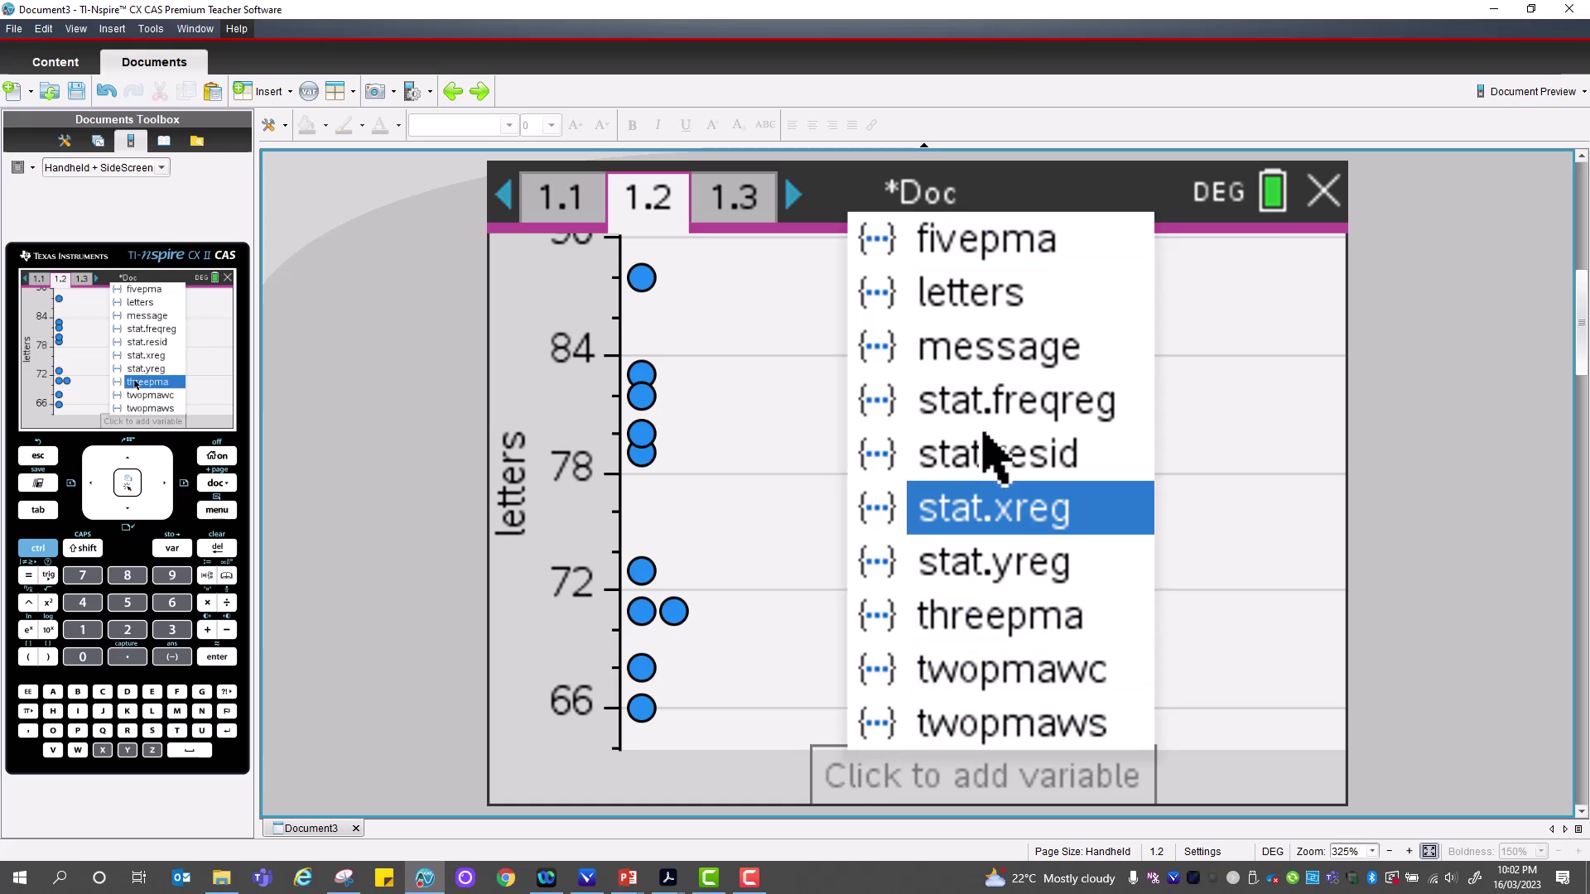
left_click(1012, 348)
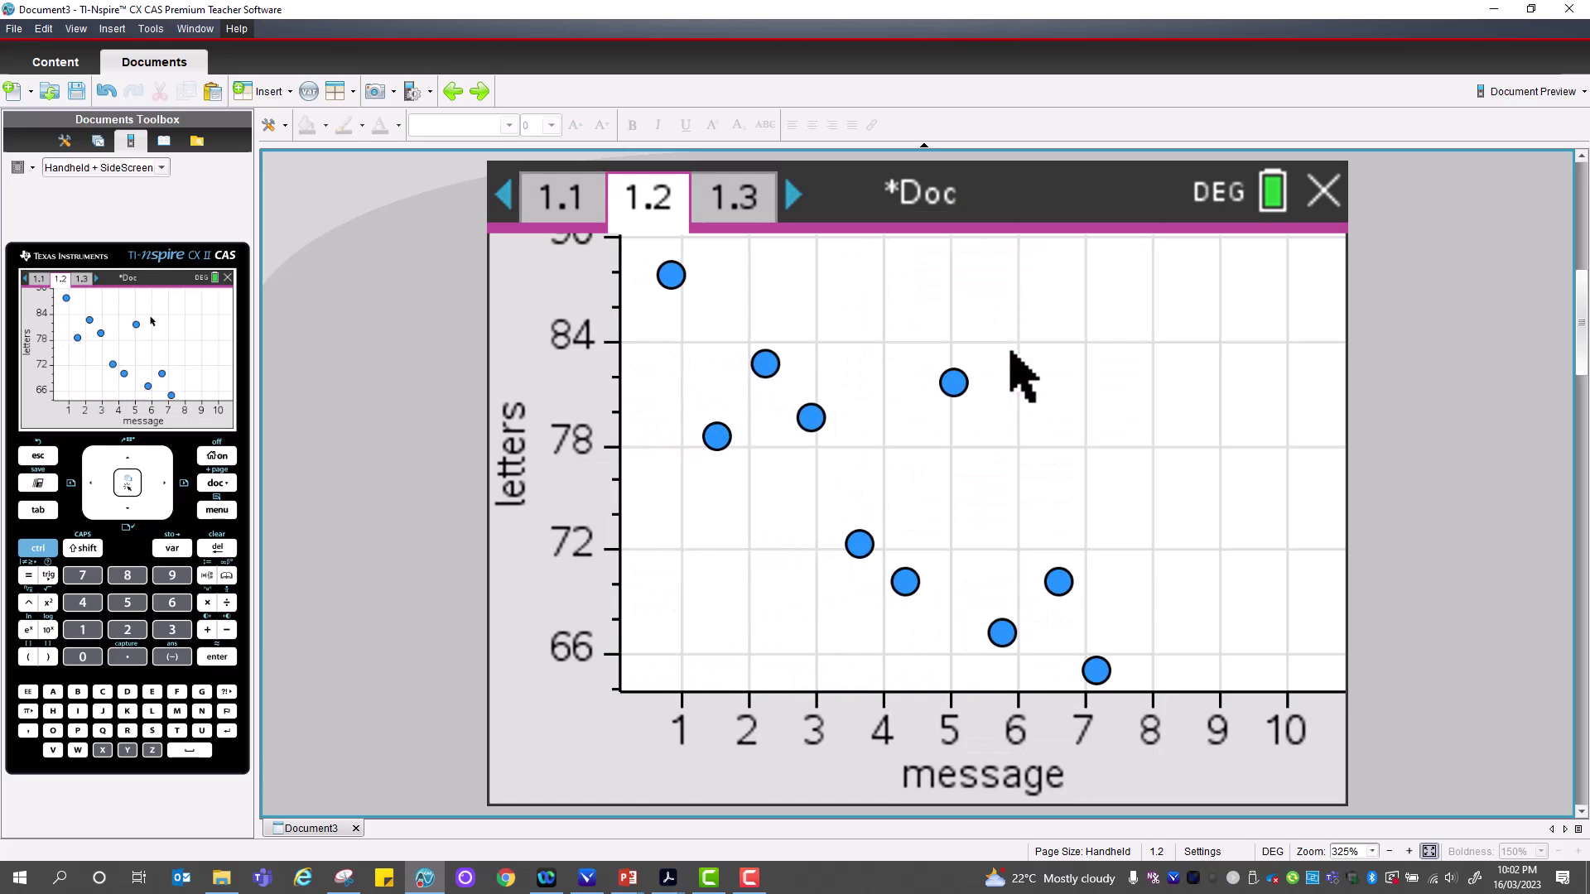
Add twopmawc as a second Y variable to the letters against message plot
left_click(209, 511)
mouse_move(700, 264)
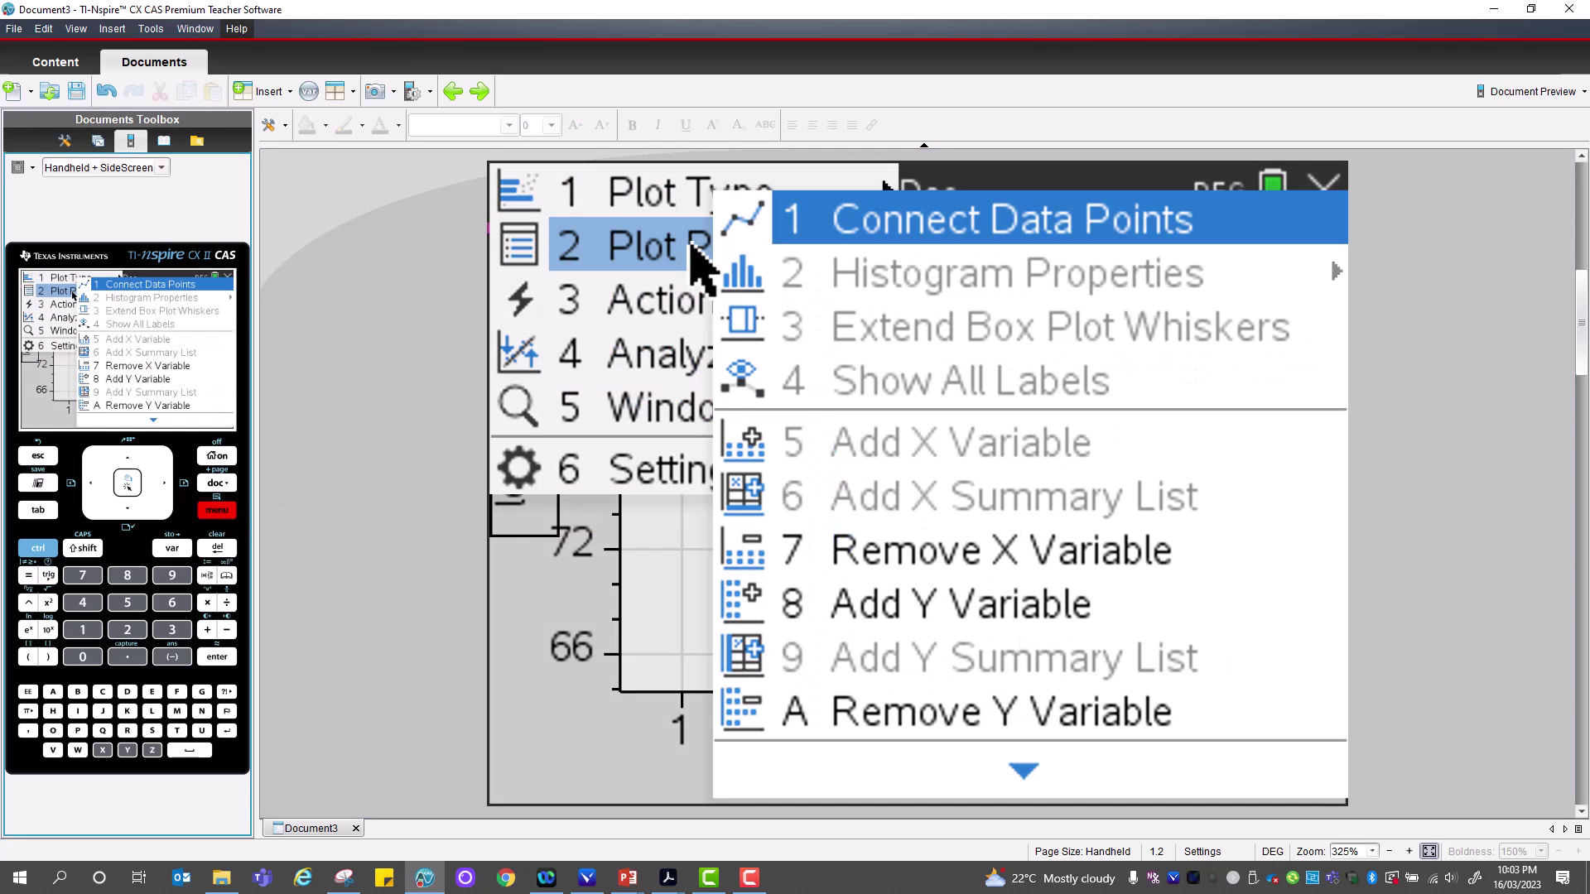
left_click(906, 587)
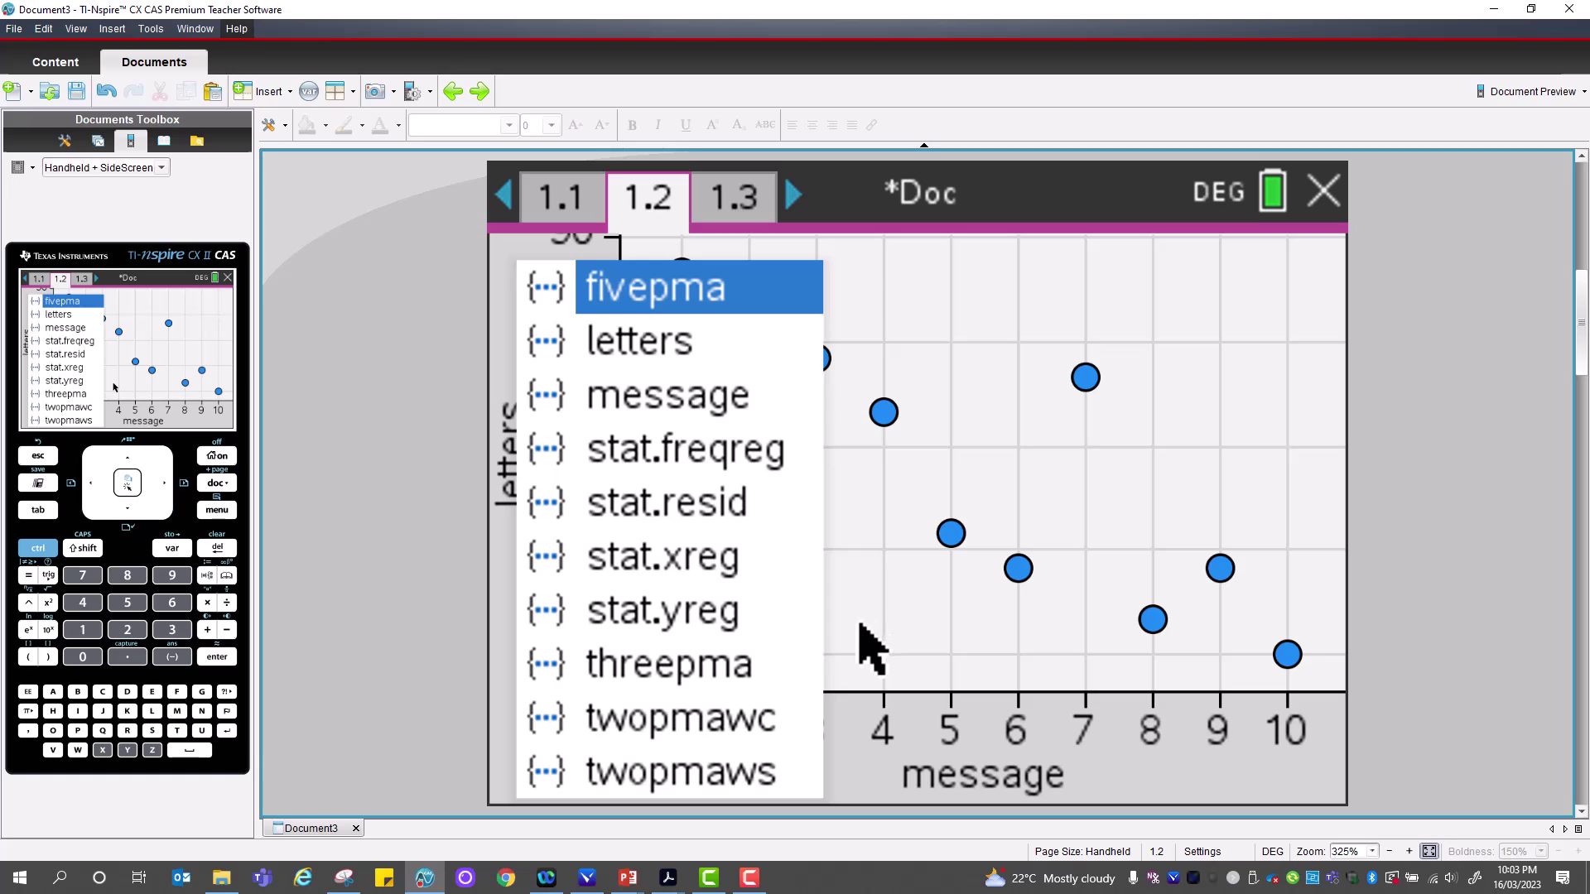
left_click(711, 729)
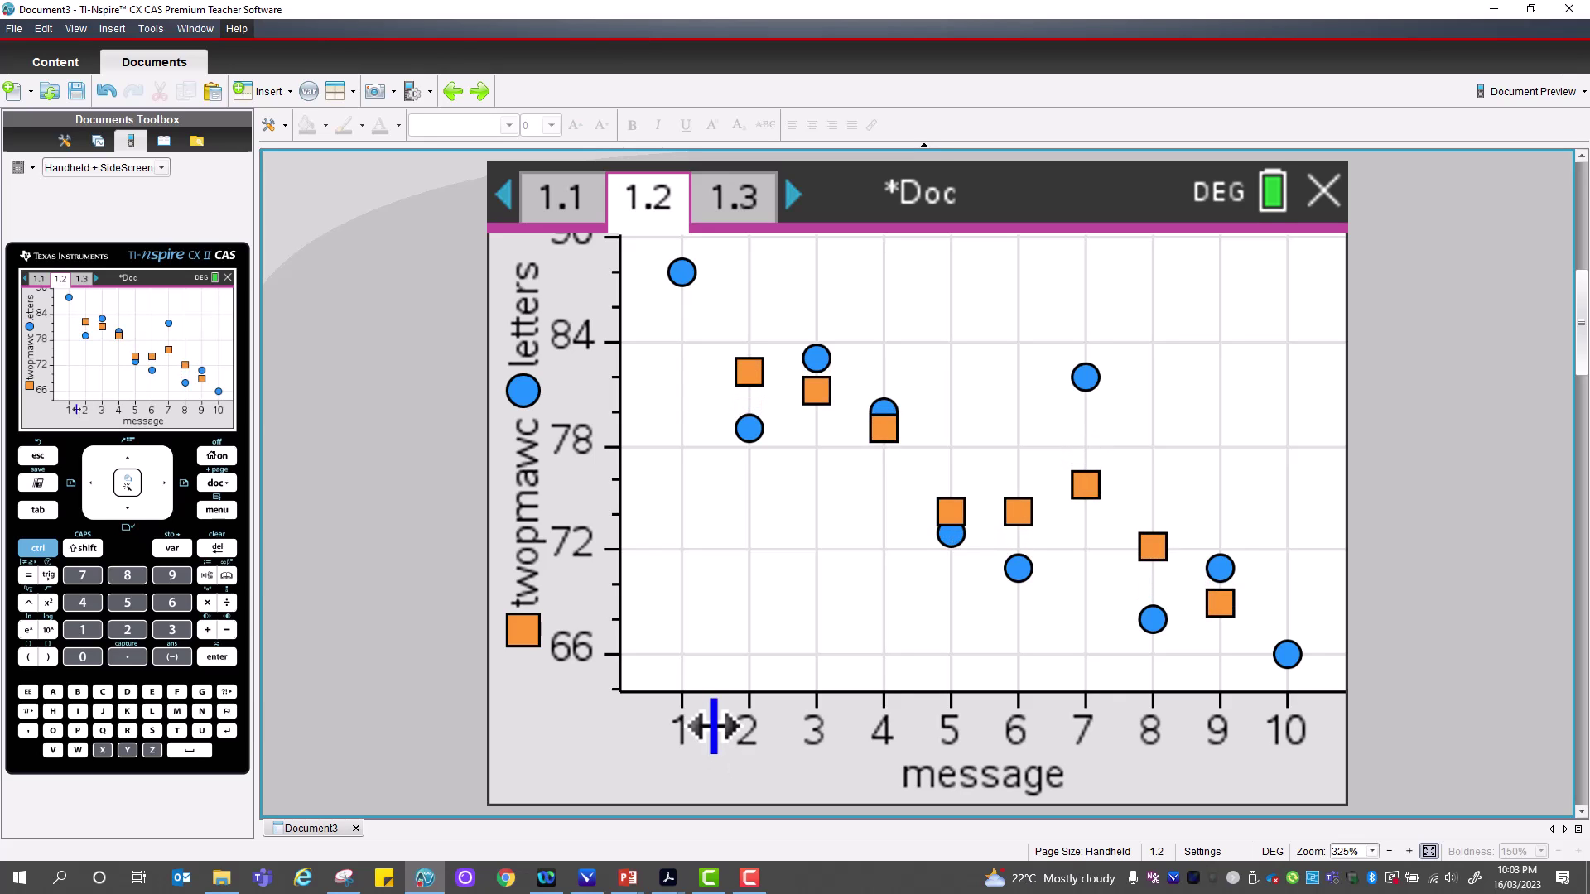
Connect the data points of both the letters and twopmawc series
left_click(215, 510)
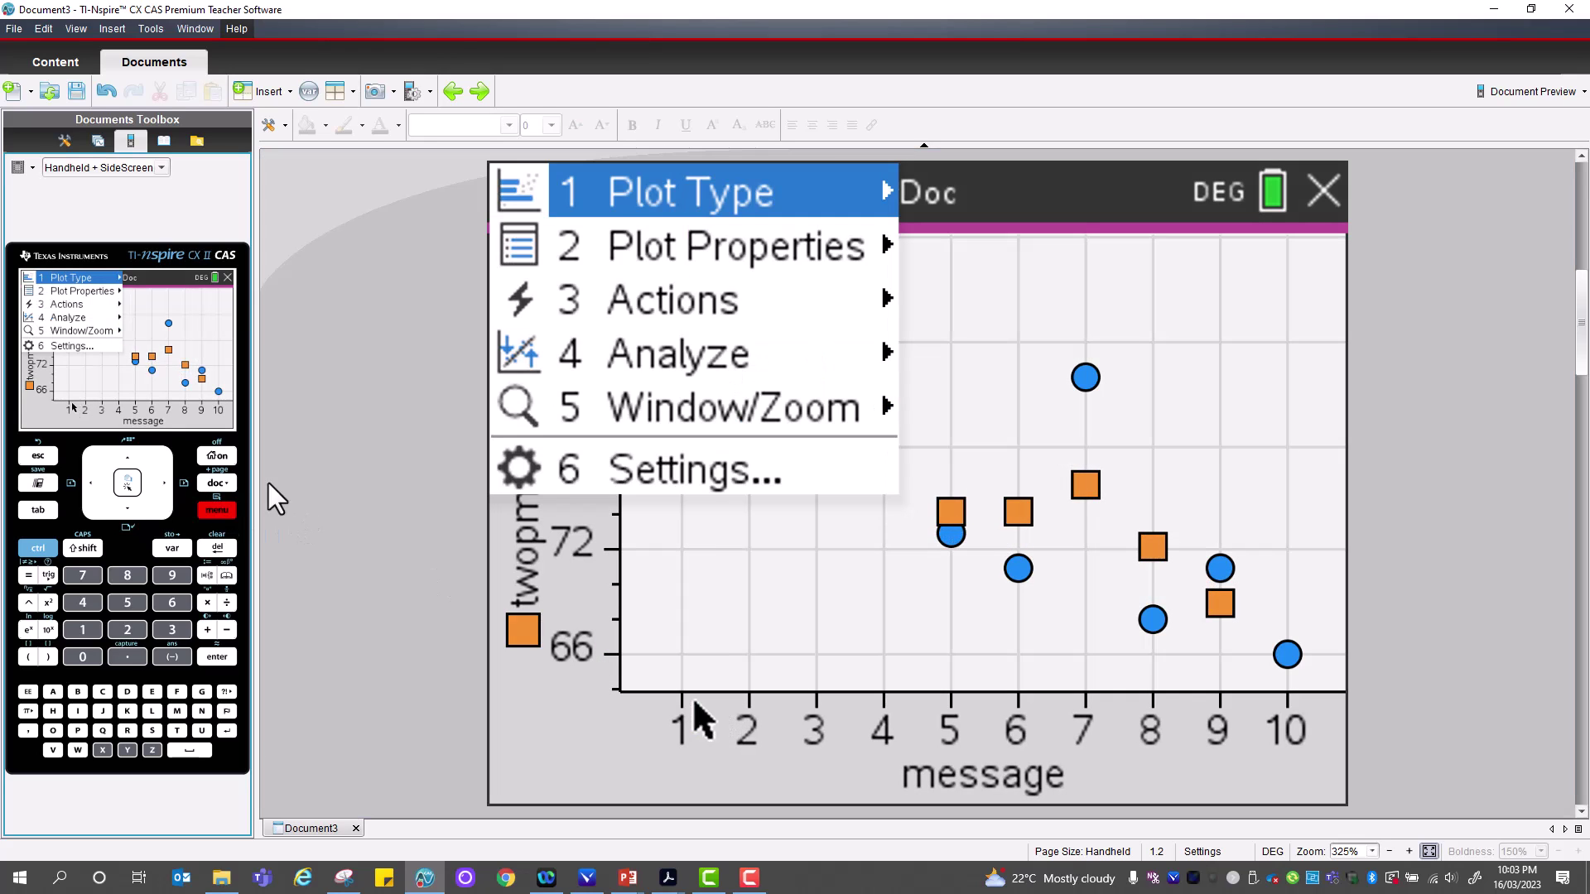
mouse_move(720, 249)
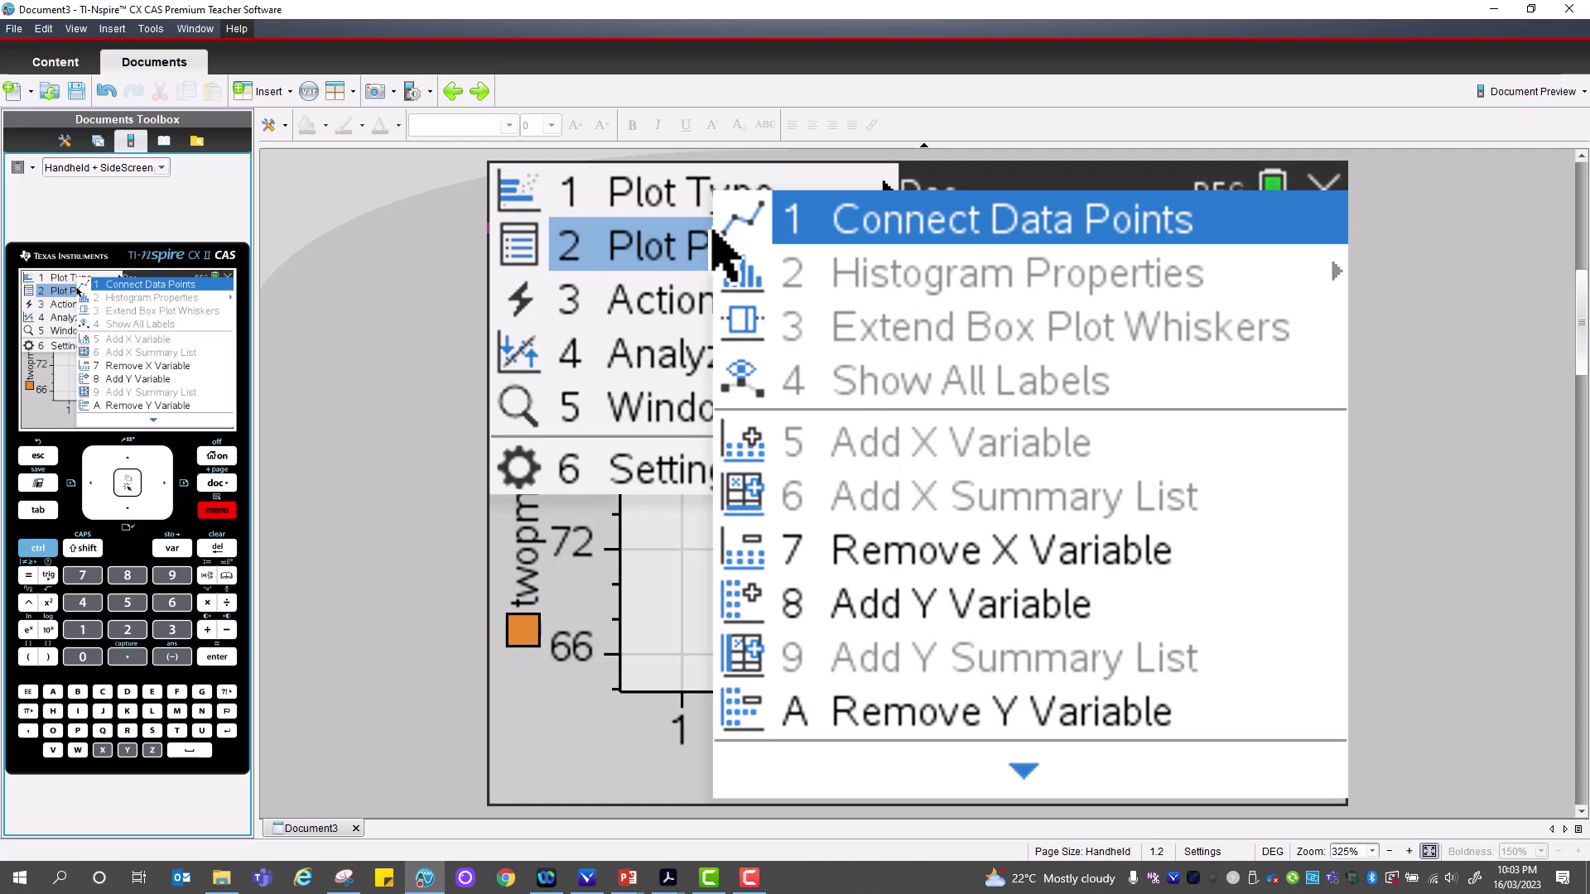
left_click(928, 217)
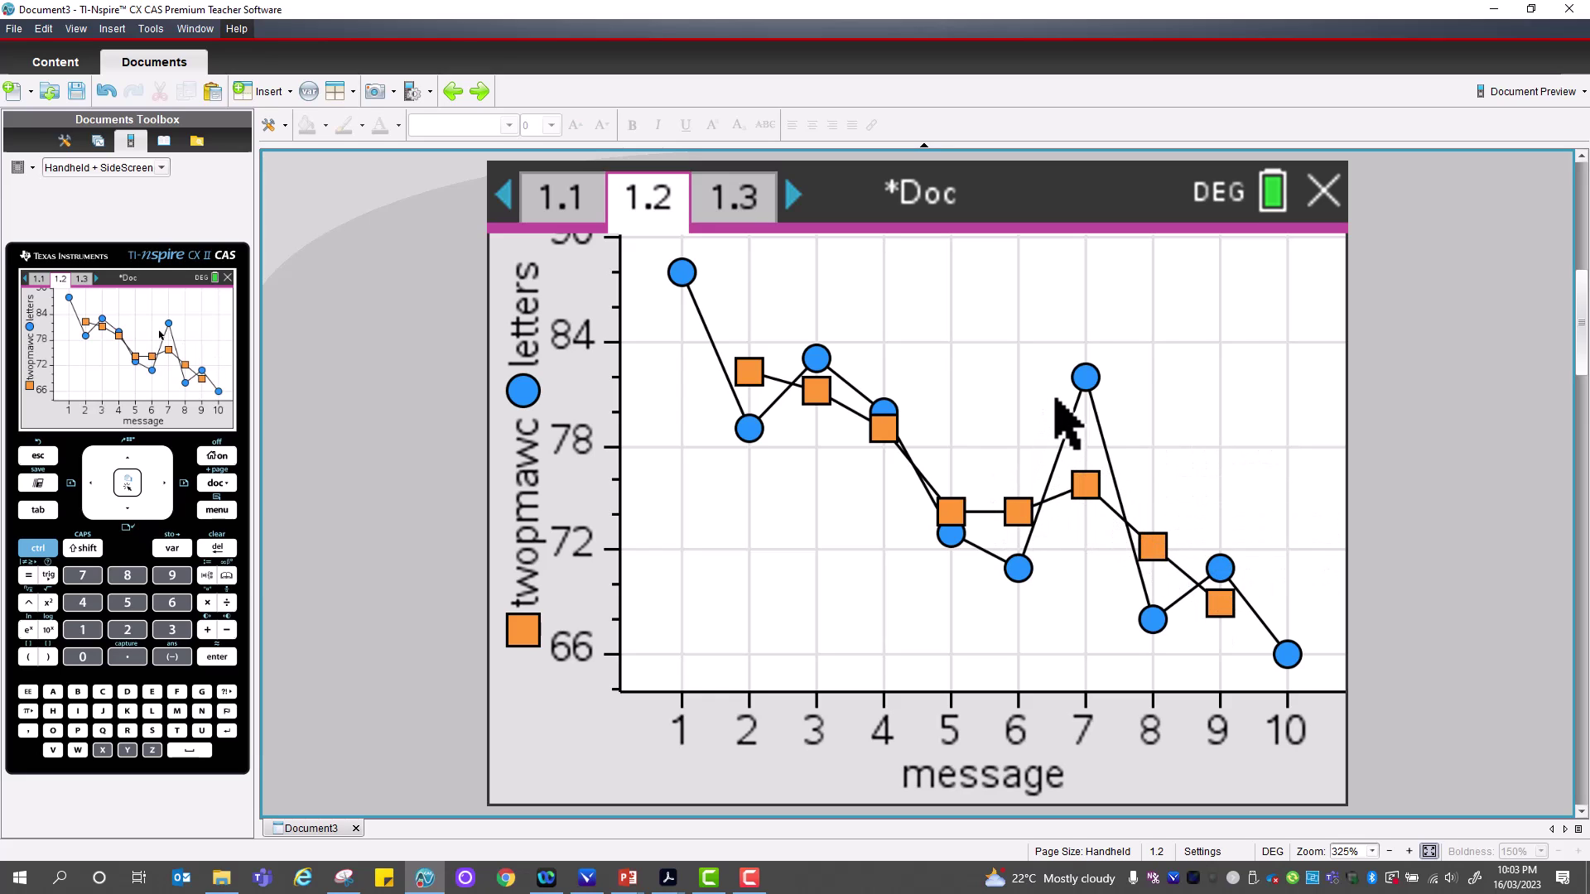
mouse_move(1025, 570)
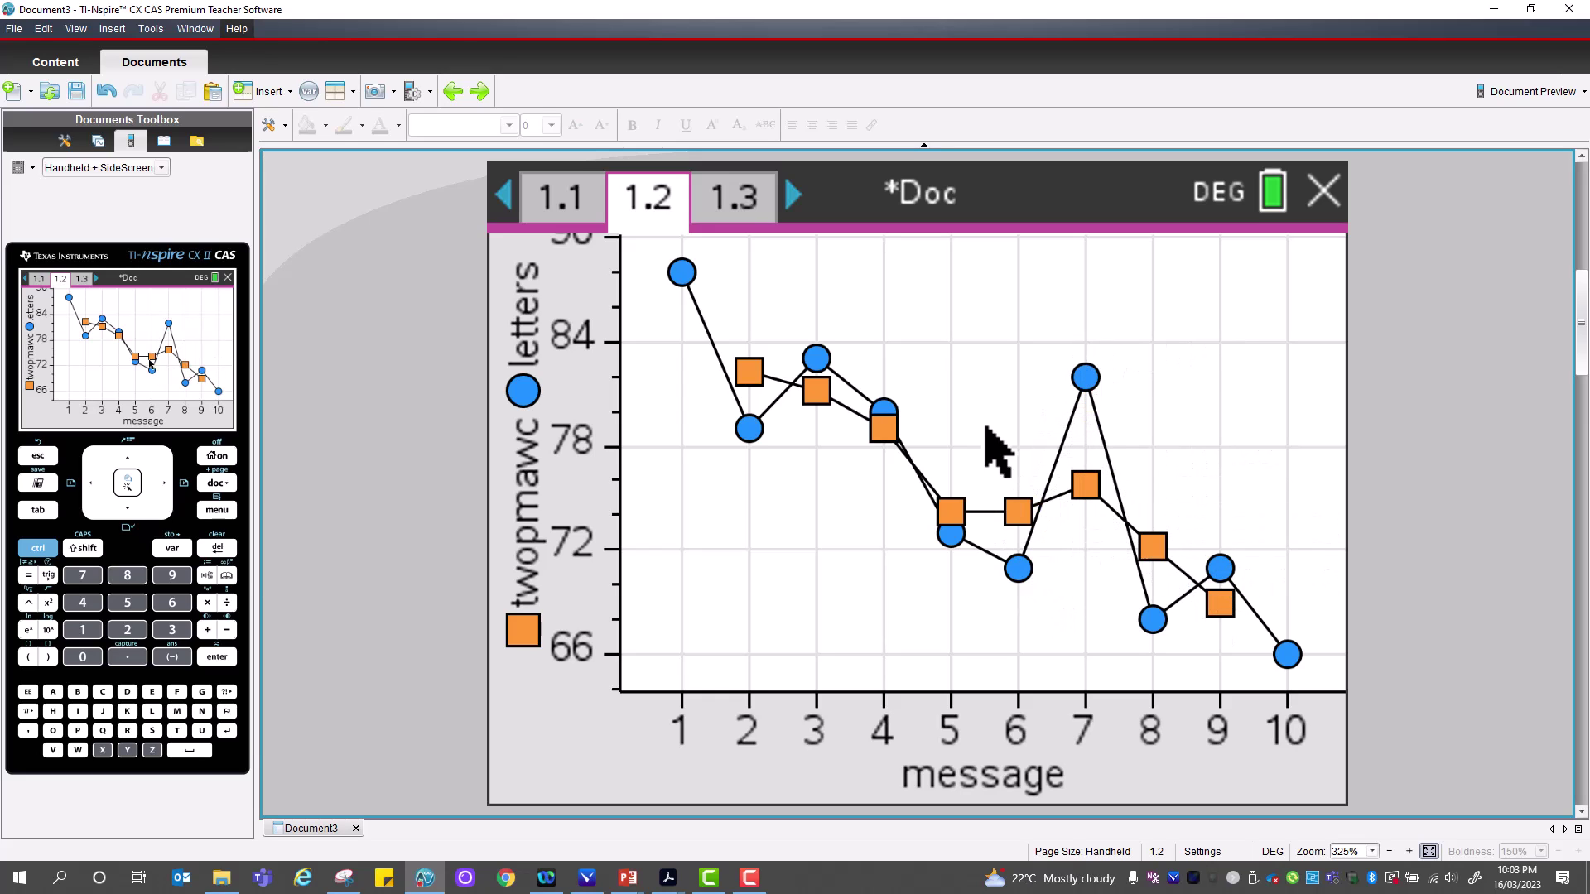
mouse_move(1031, 518)
mouse_move(1089, 486)
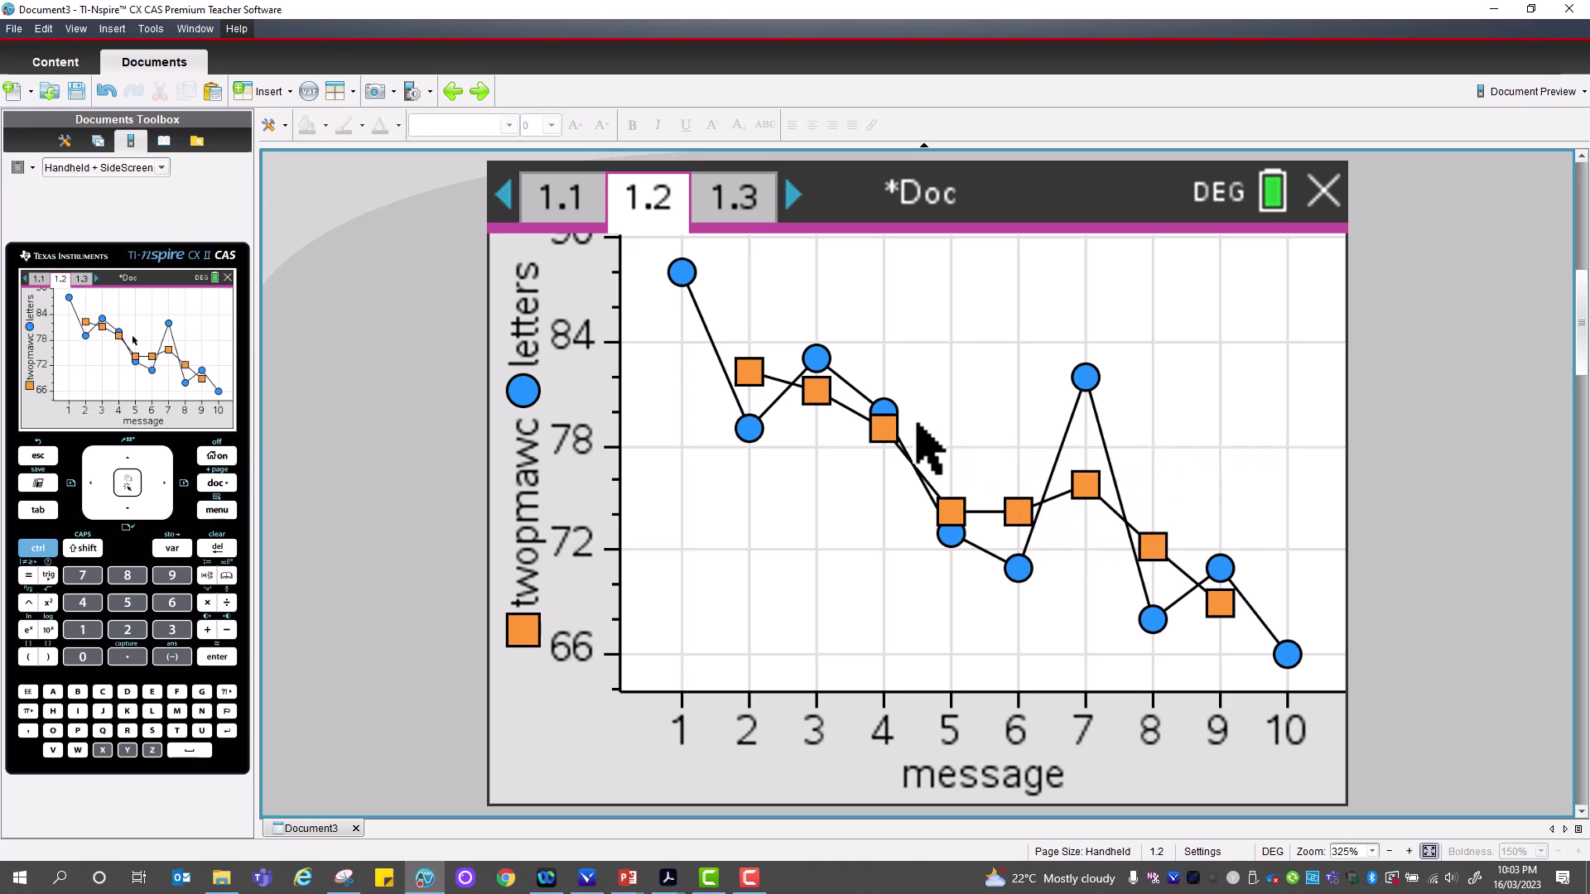
Add another Data & Statistics page and plot twopmawc on the vertical axis against message on the horizontal axis
left_click(218, 457)
left_click(1010, 688)
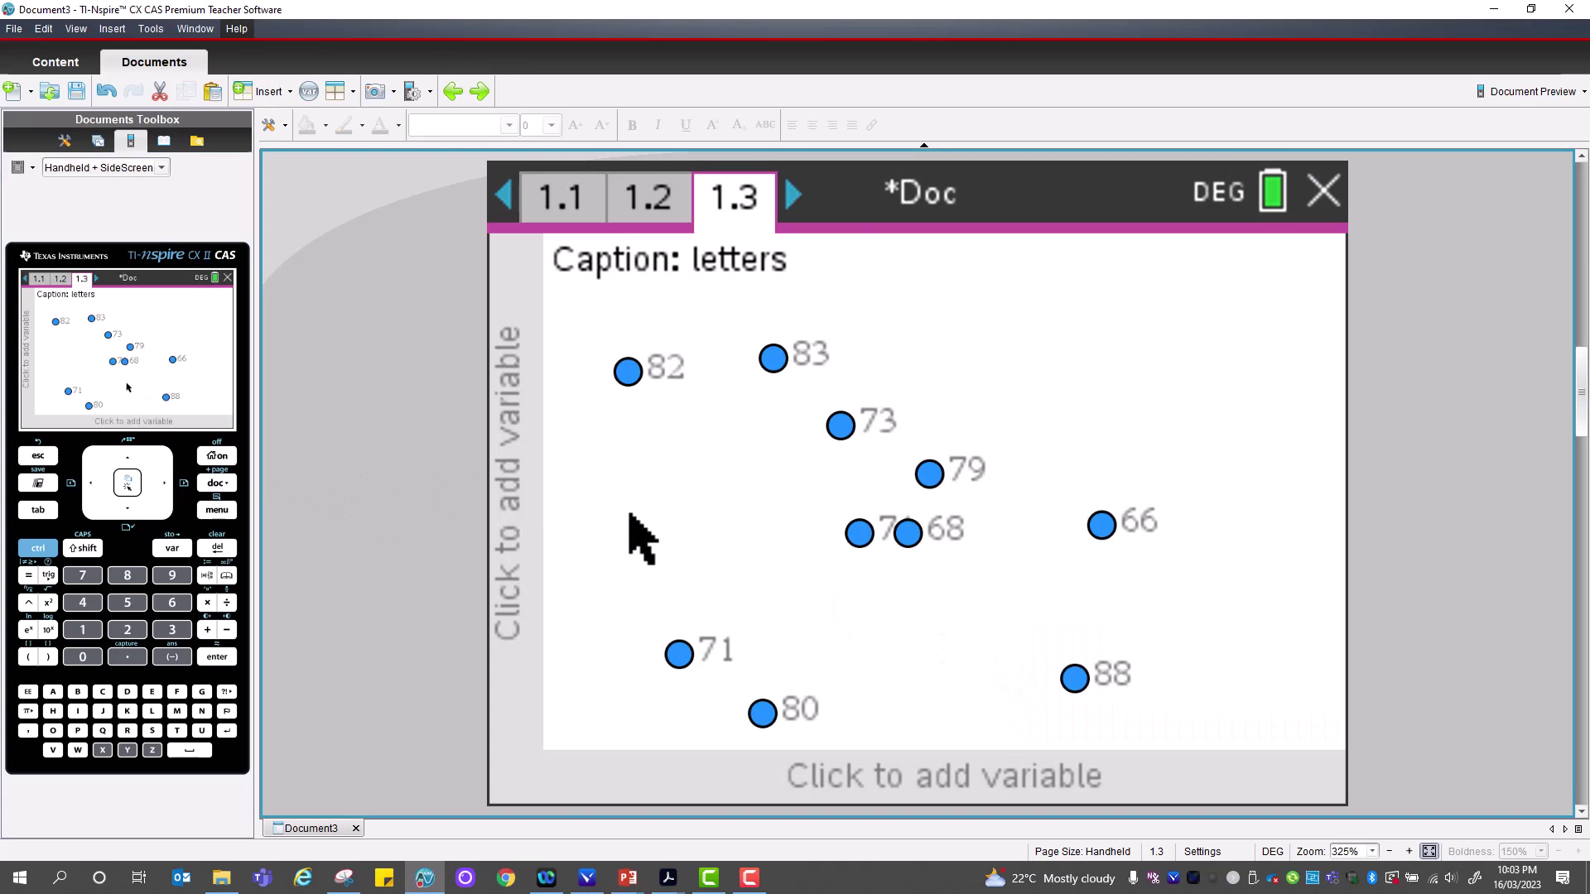
left_click(511, 476)
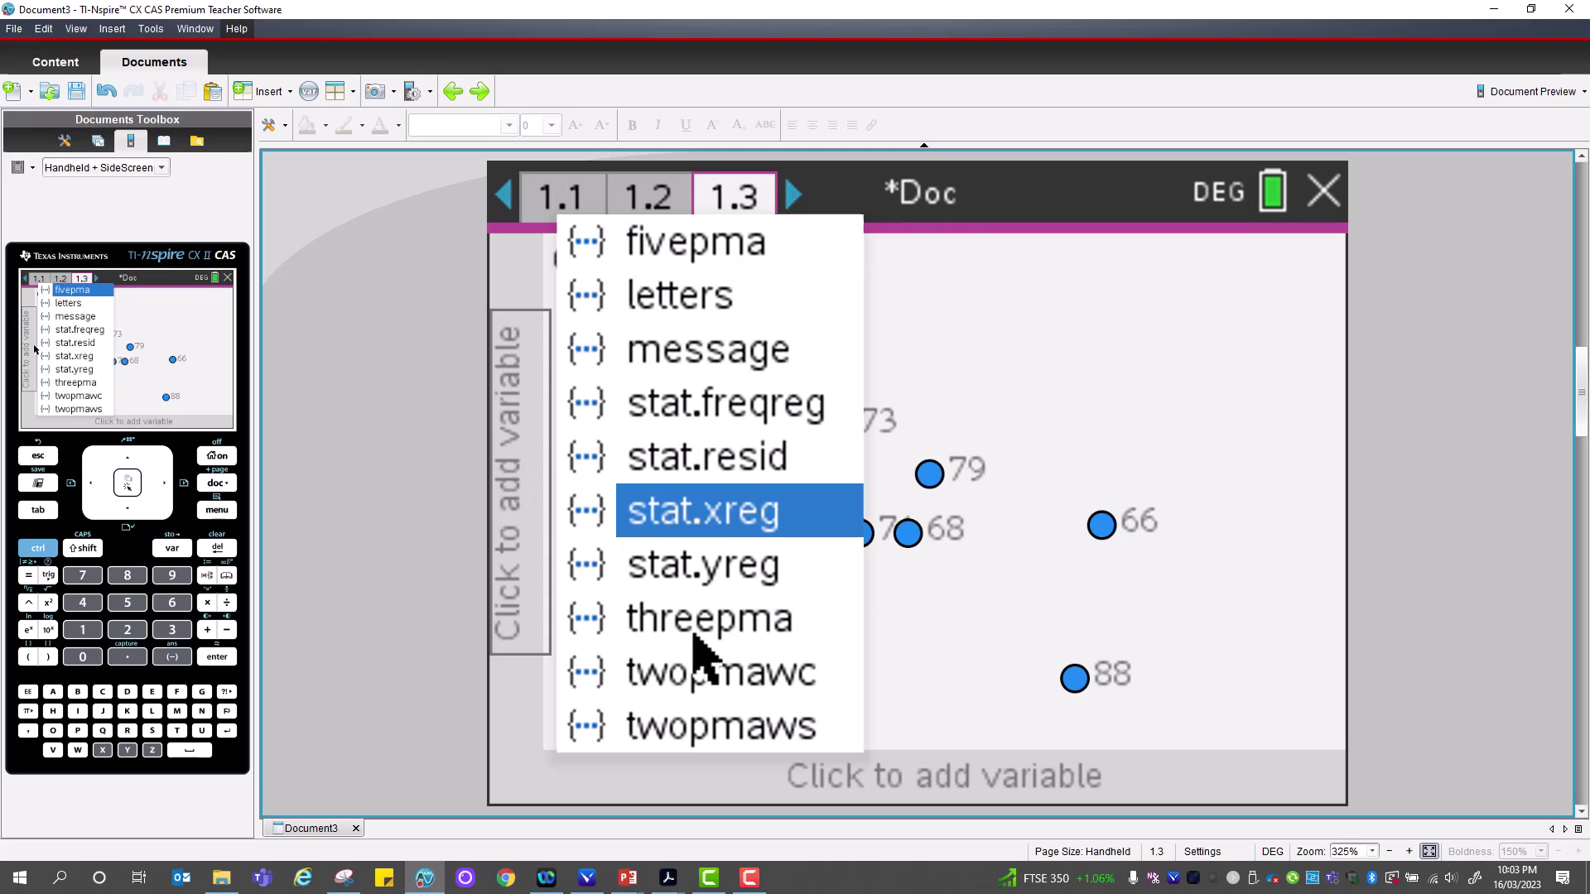
left_click(710, 672)
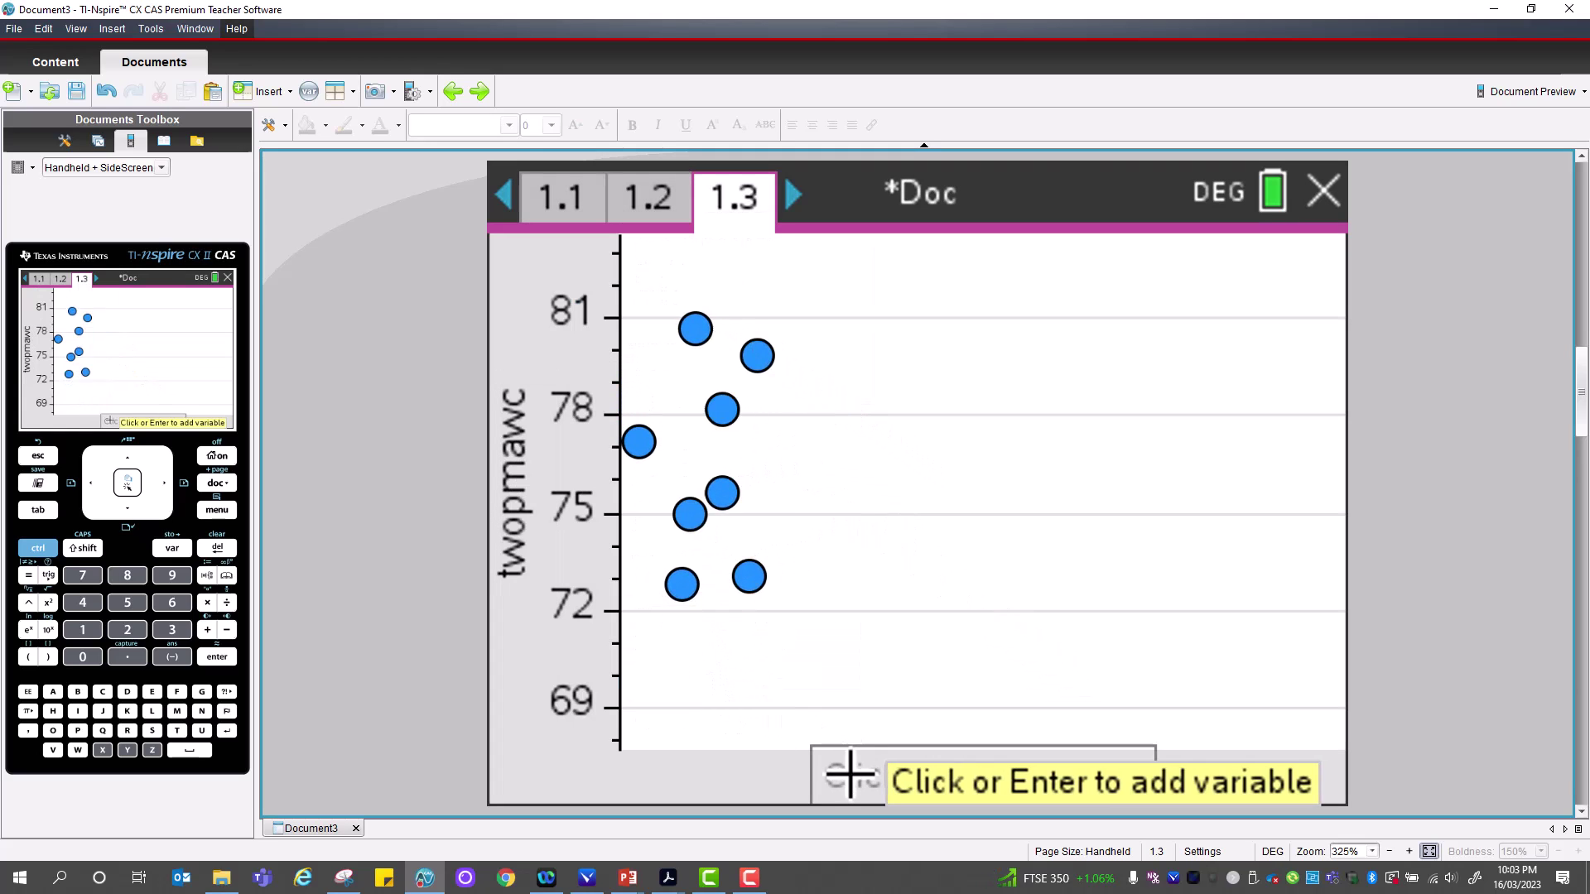
left_click(845, 772)
left_click(962, 358)
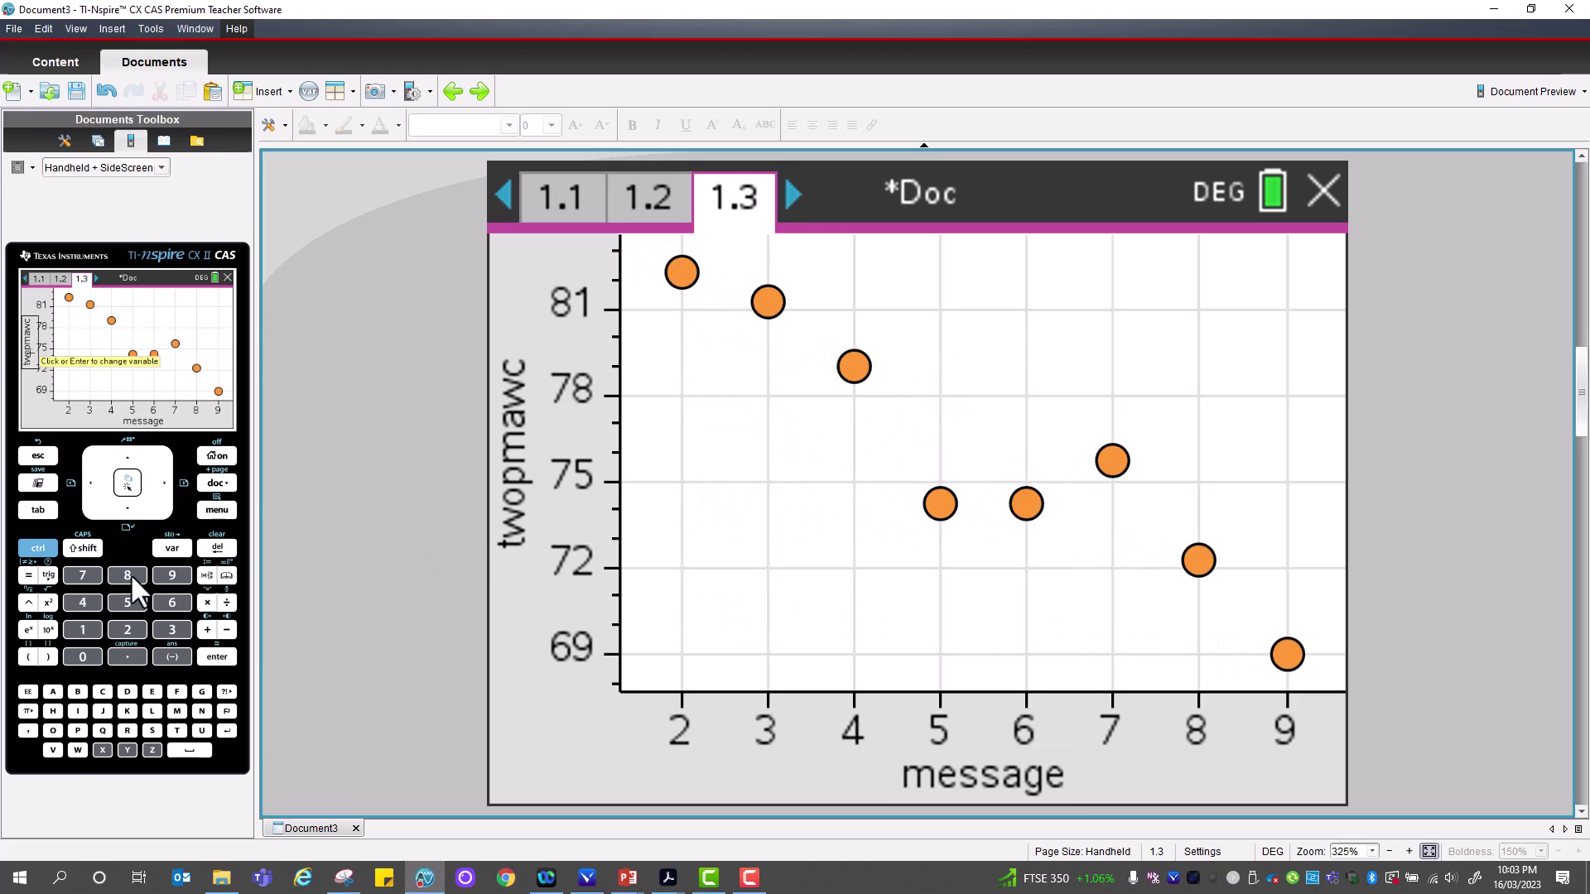
Show the linear (a+bx) regression line on the twopmawc against message plot
left_click(217, 510)
left_click(692, 356)
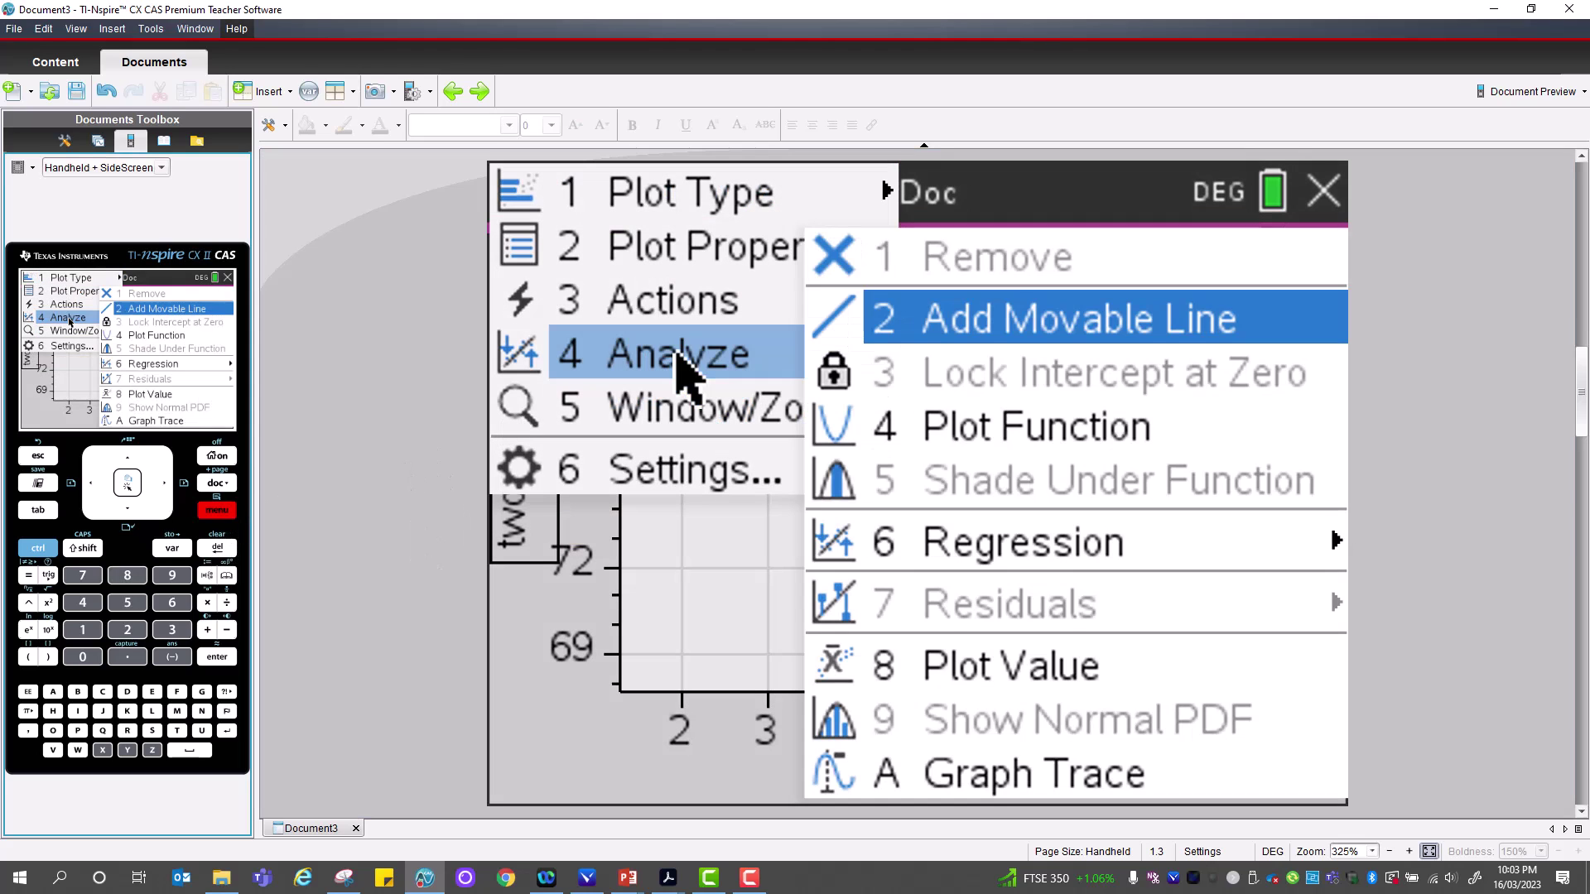
left_click(982, 546)
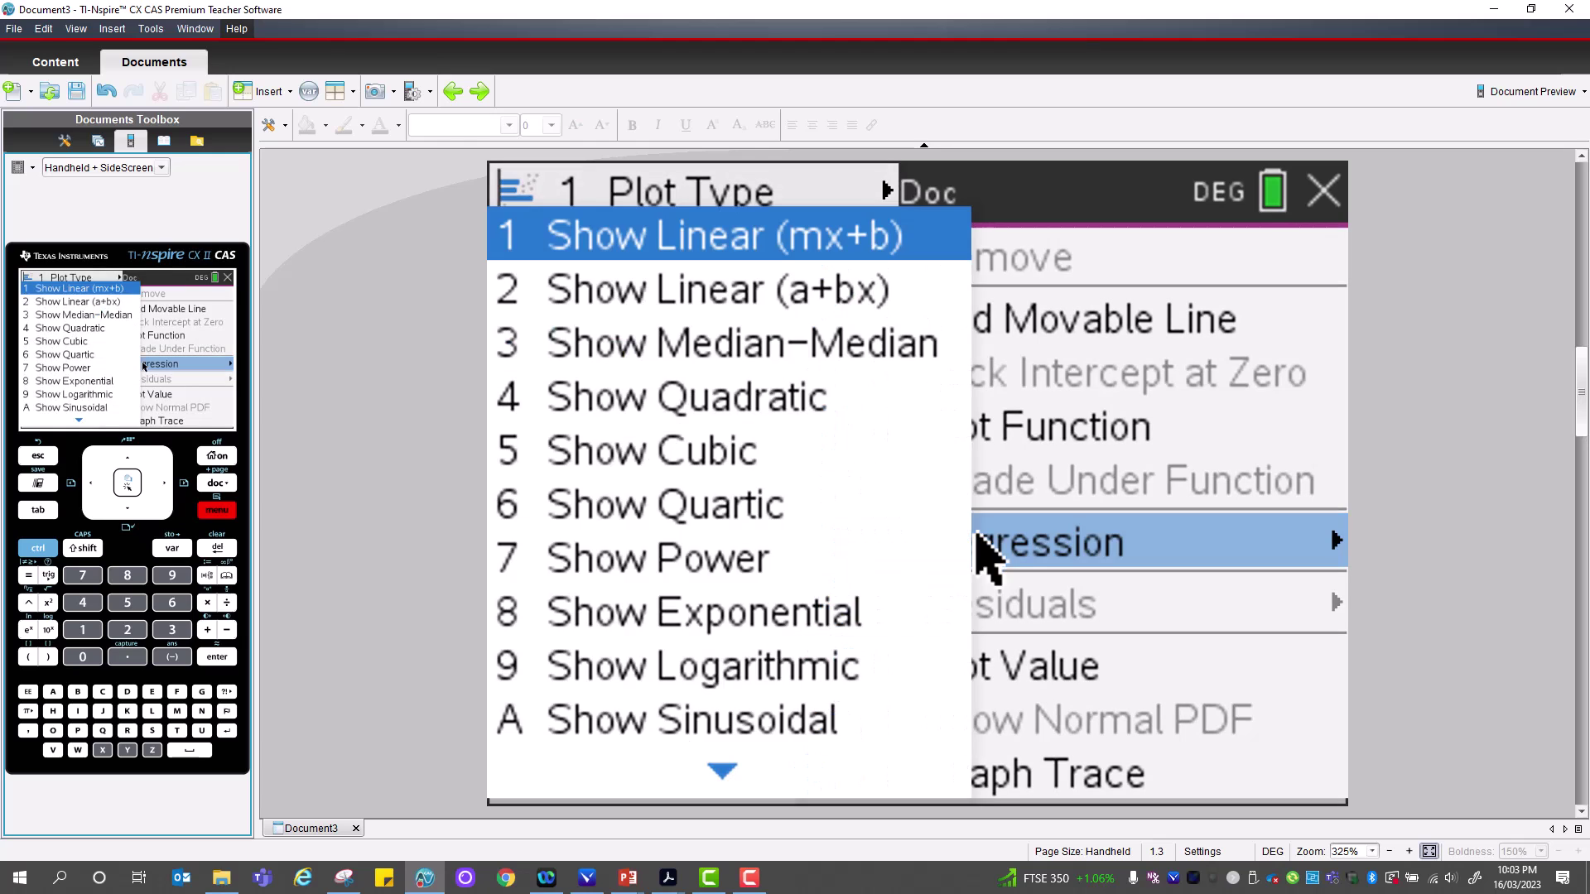
left_click(838, 295)
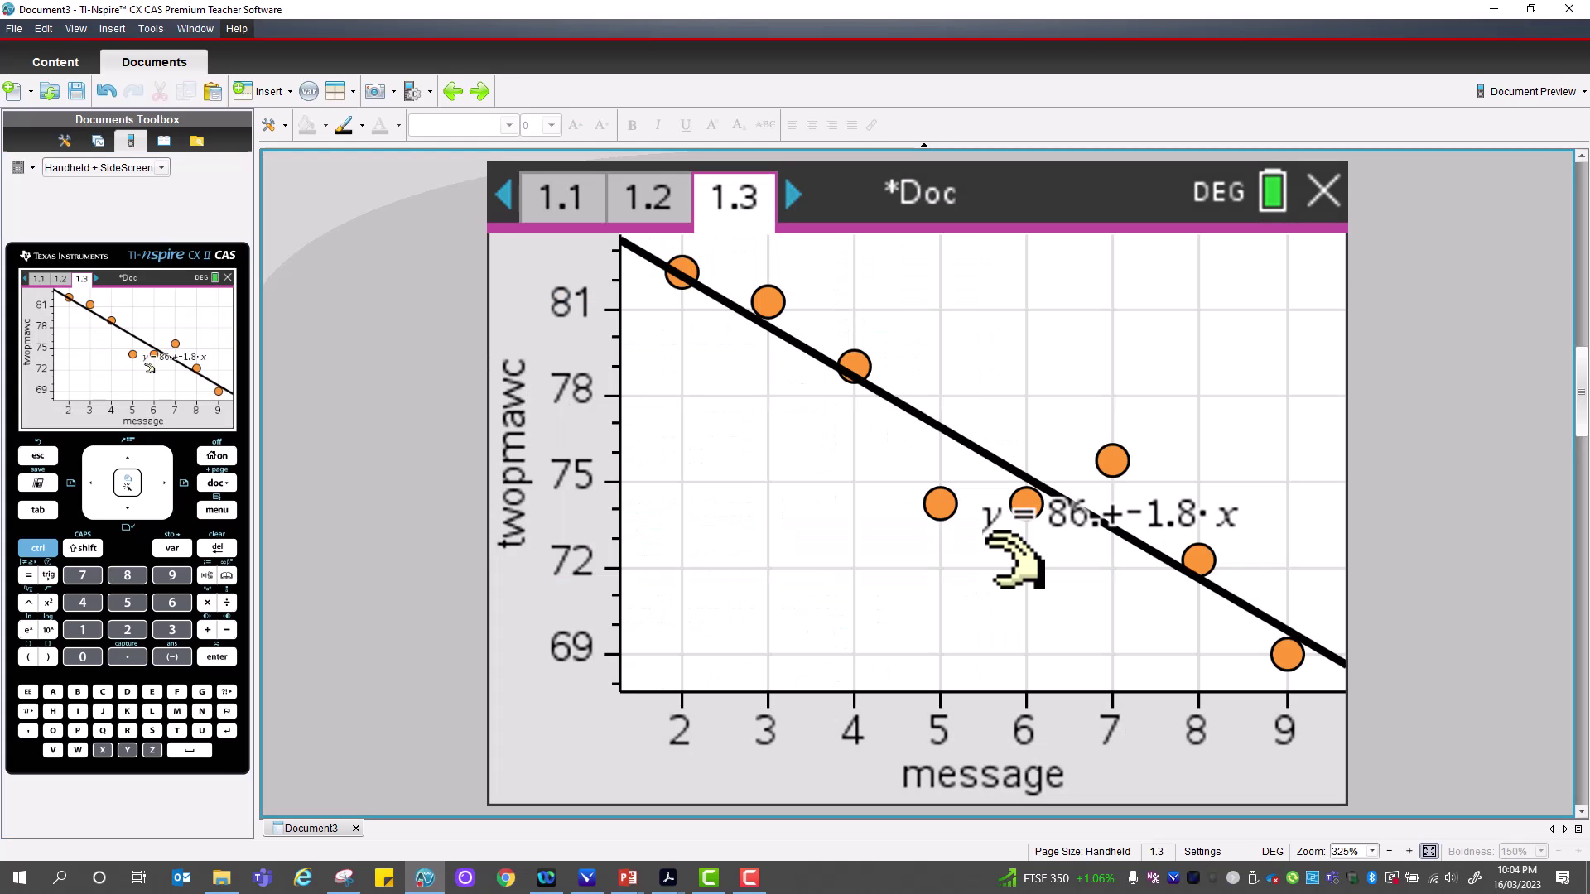
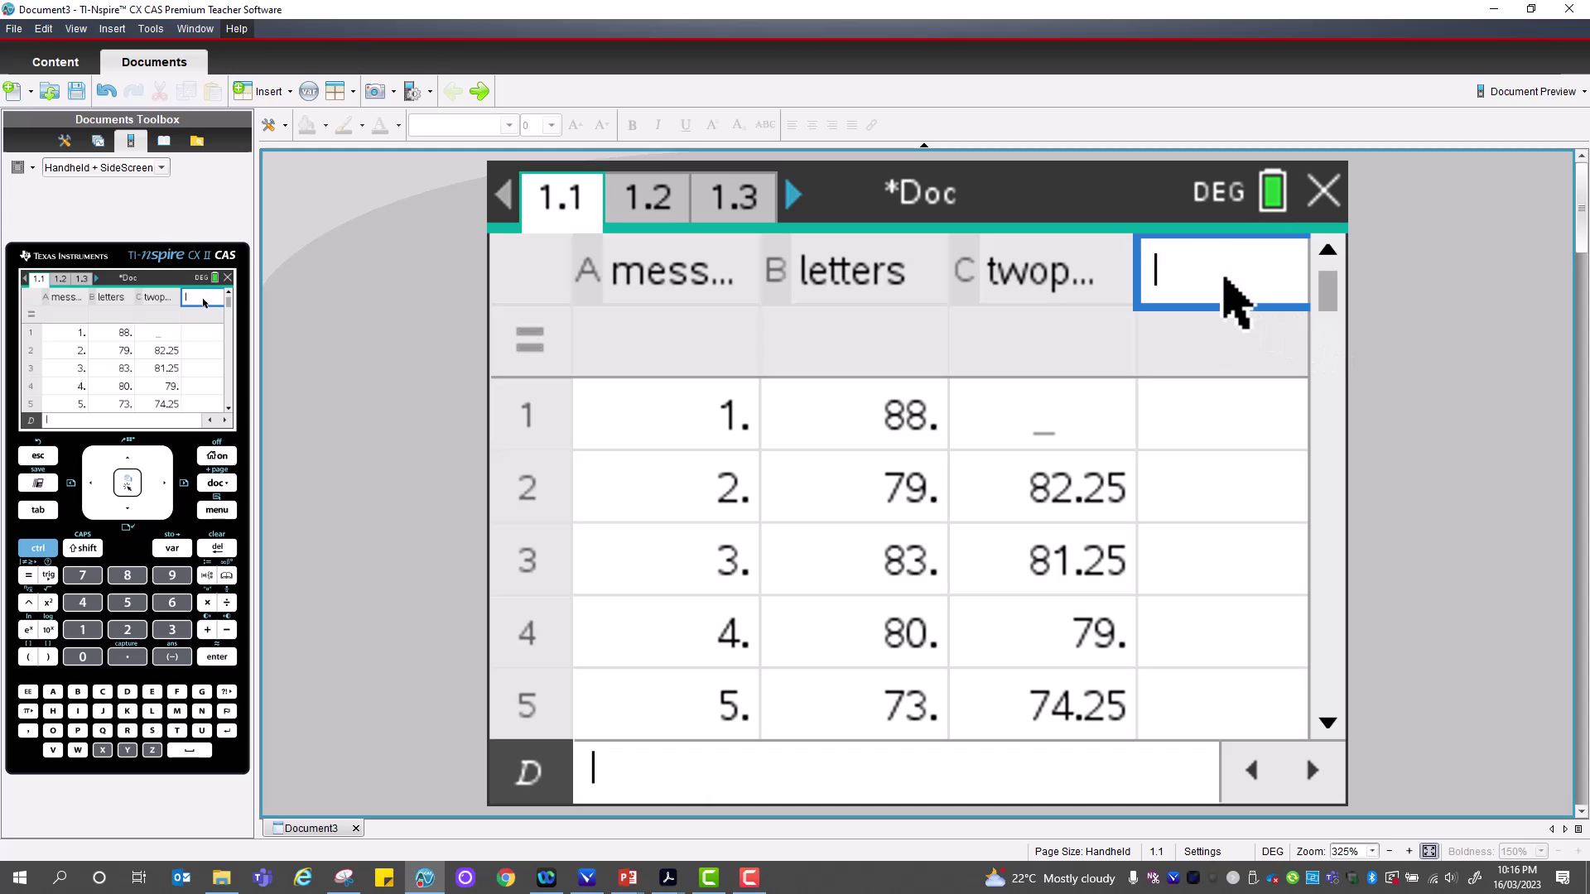
Name column D of the spreadsheet on page 1.1 fourpmawc
type("fourpmawc")
key("Return")
left_click(1224, 287)
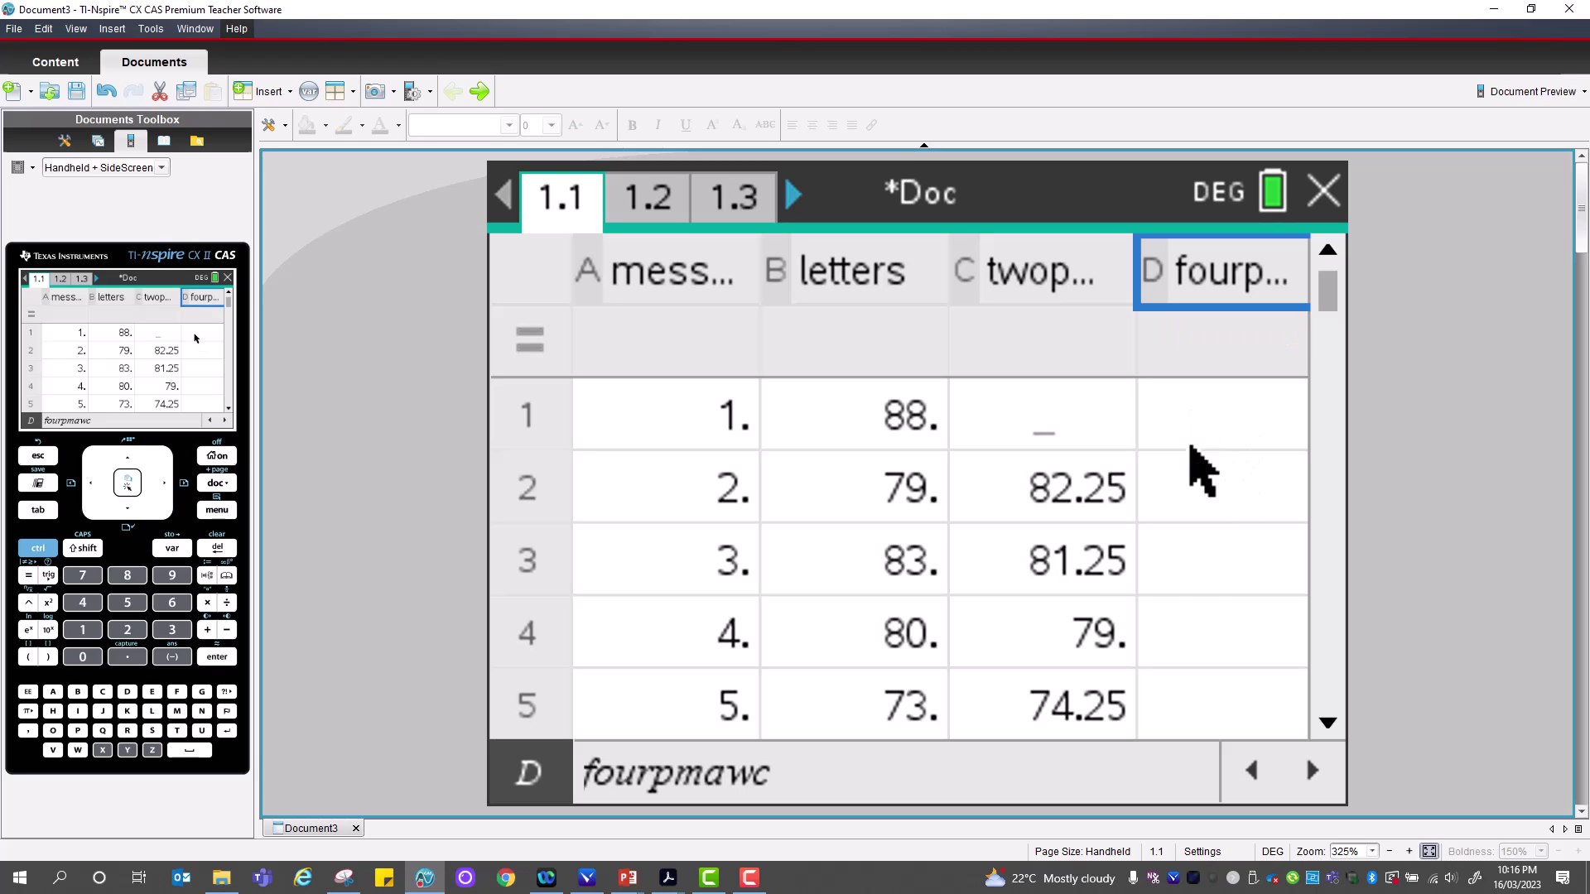
Start a formula in cell D3 using a fraction template, with mean(b1:b4) as the first term of the numerator
left_click(1190, 561)
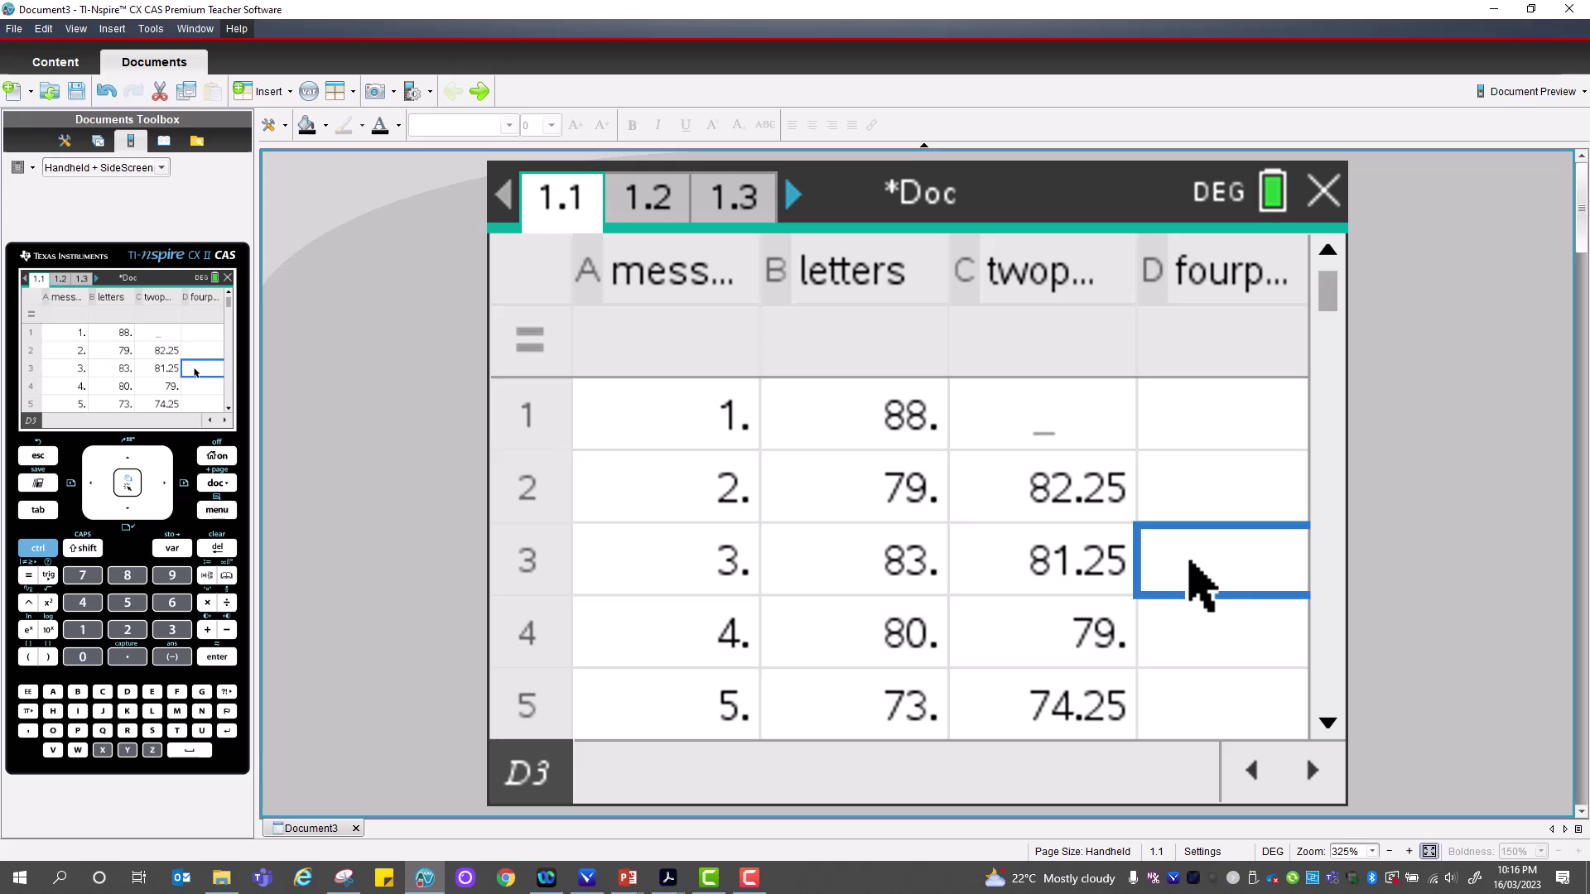
left_click(1216, 560)
type("=")
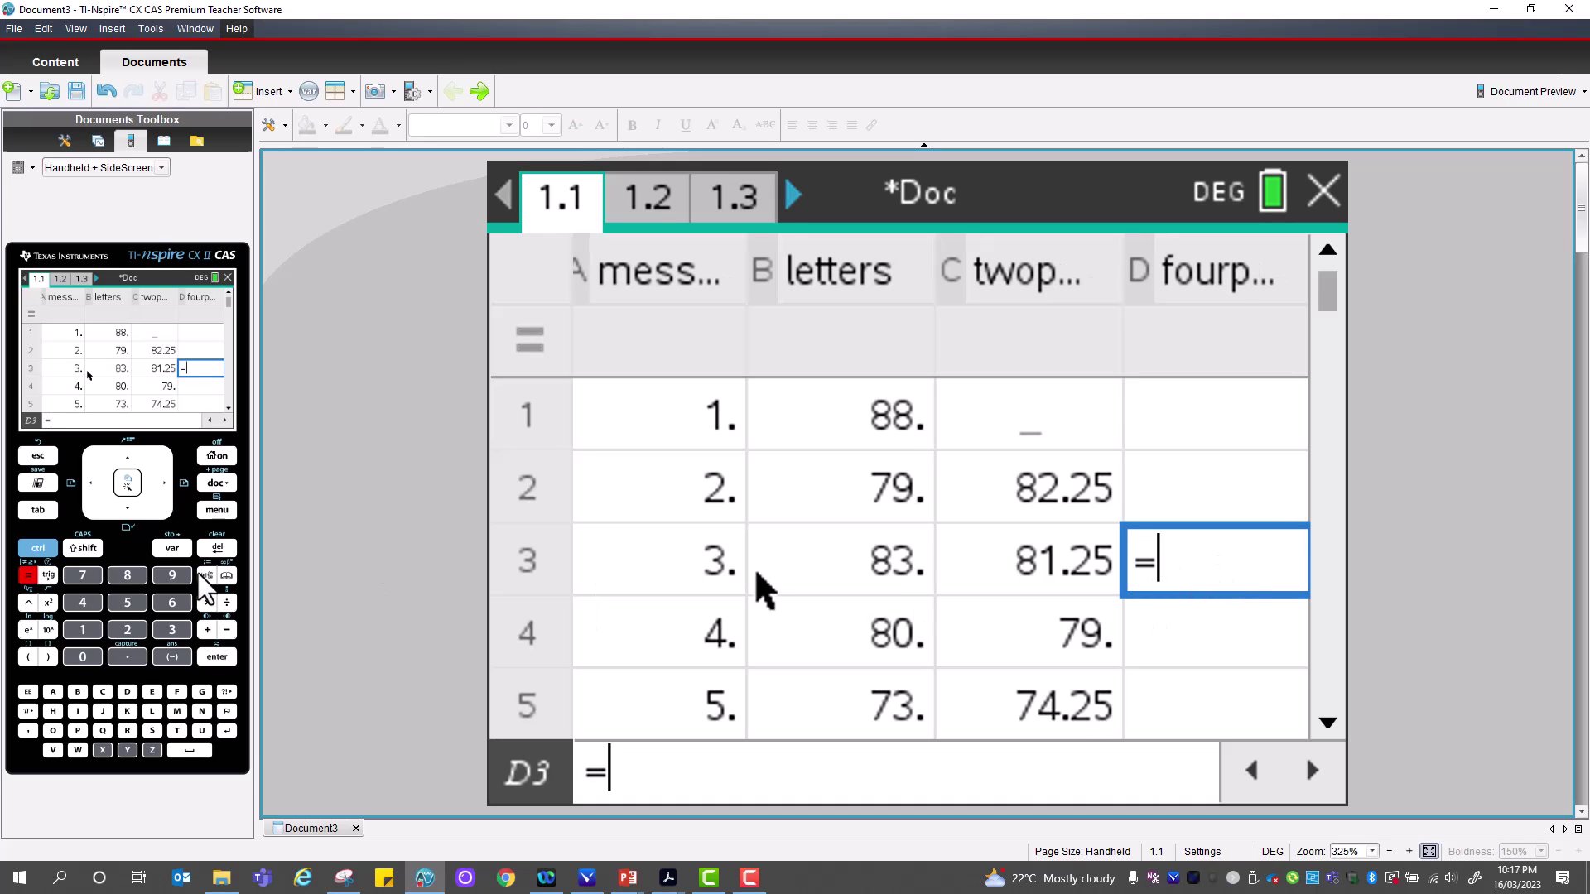
key("ctrl+shift+t")
left_click(589, 412)
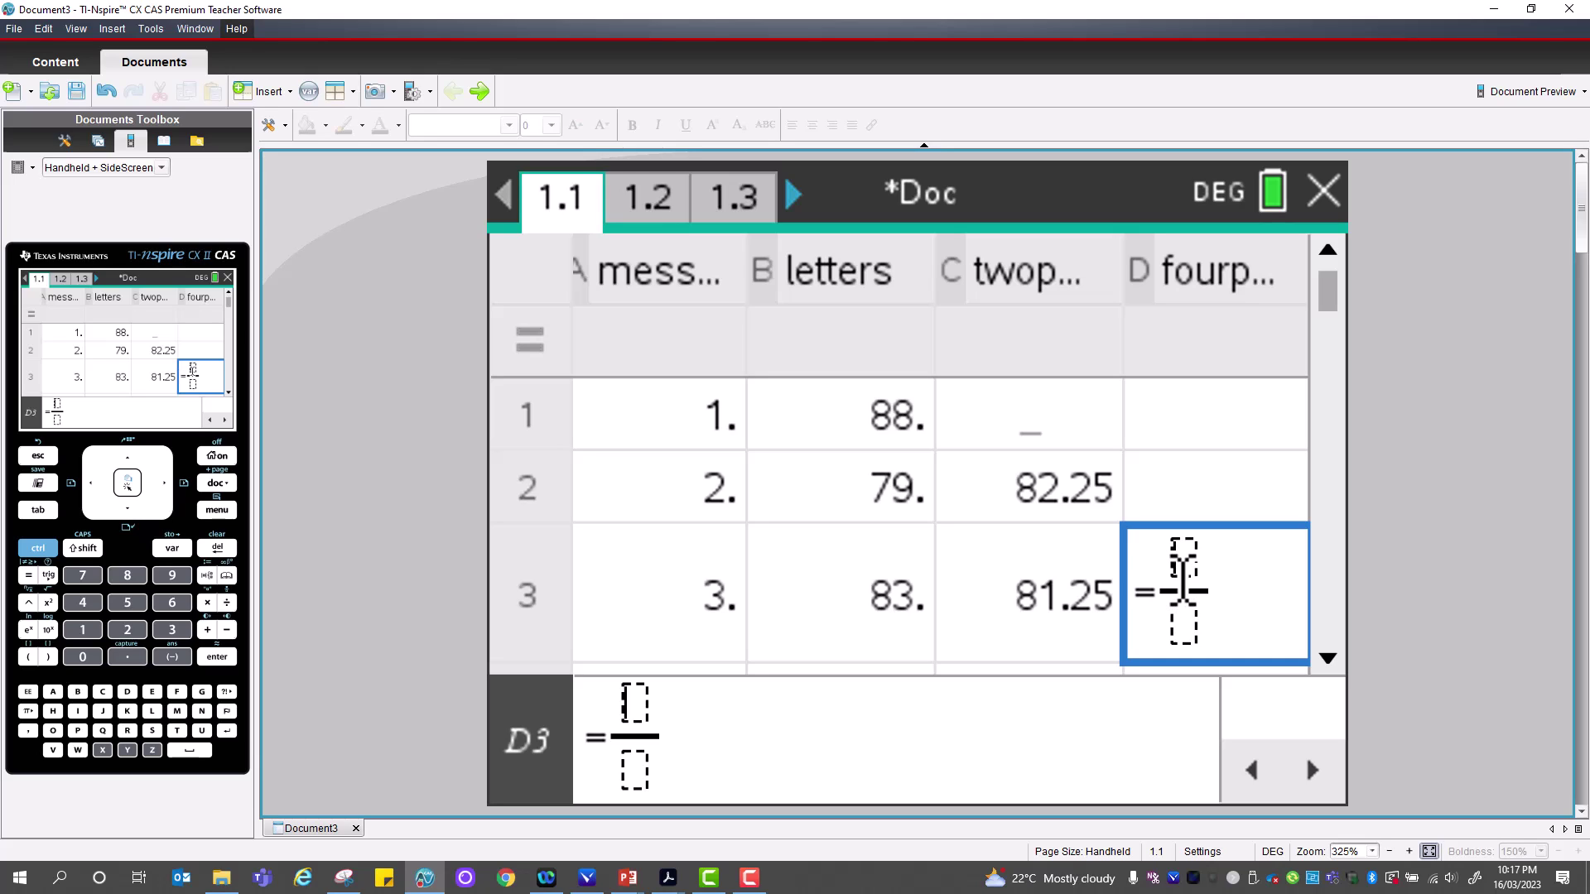
type("mean(")
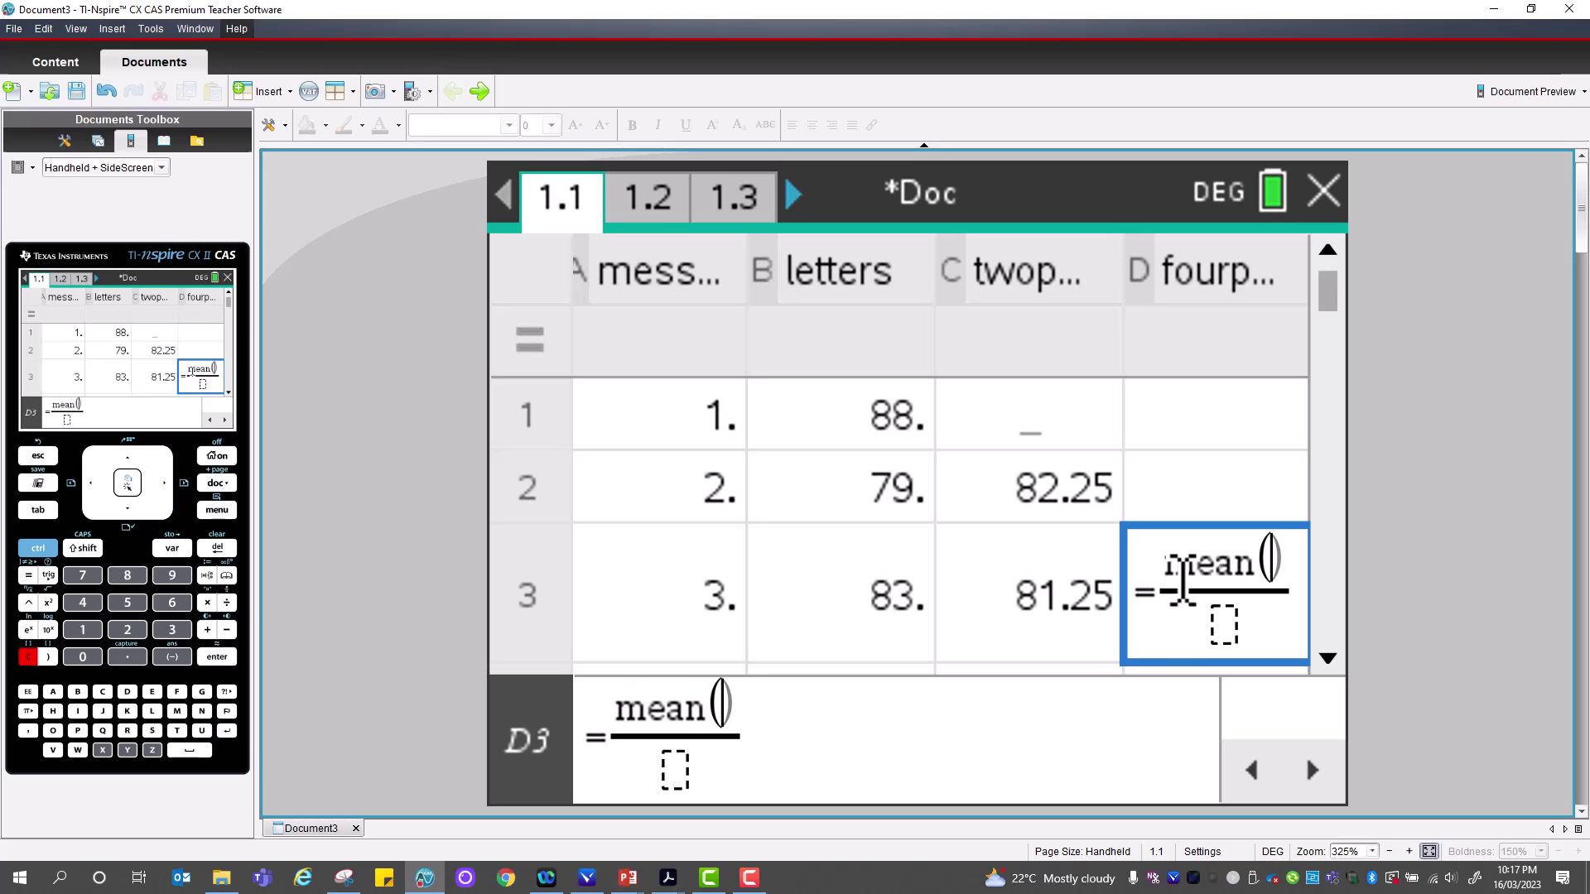
type("b1")
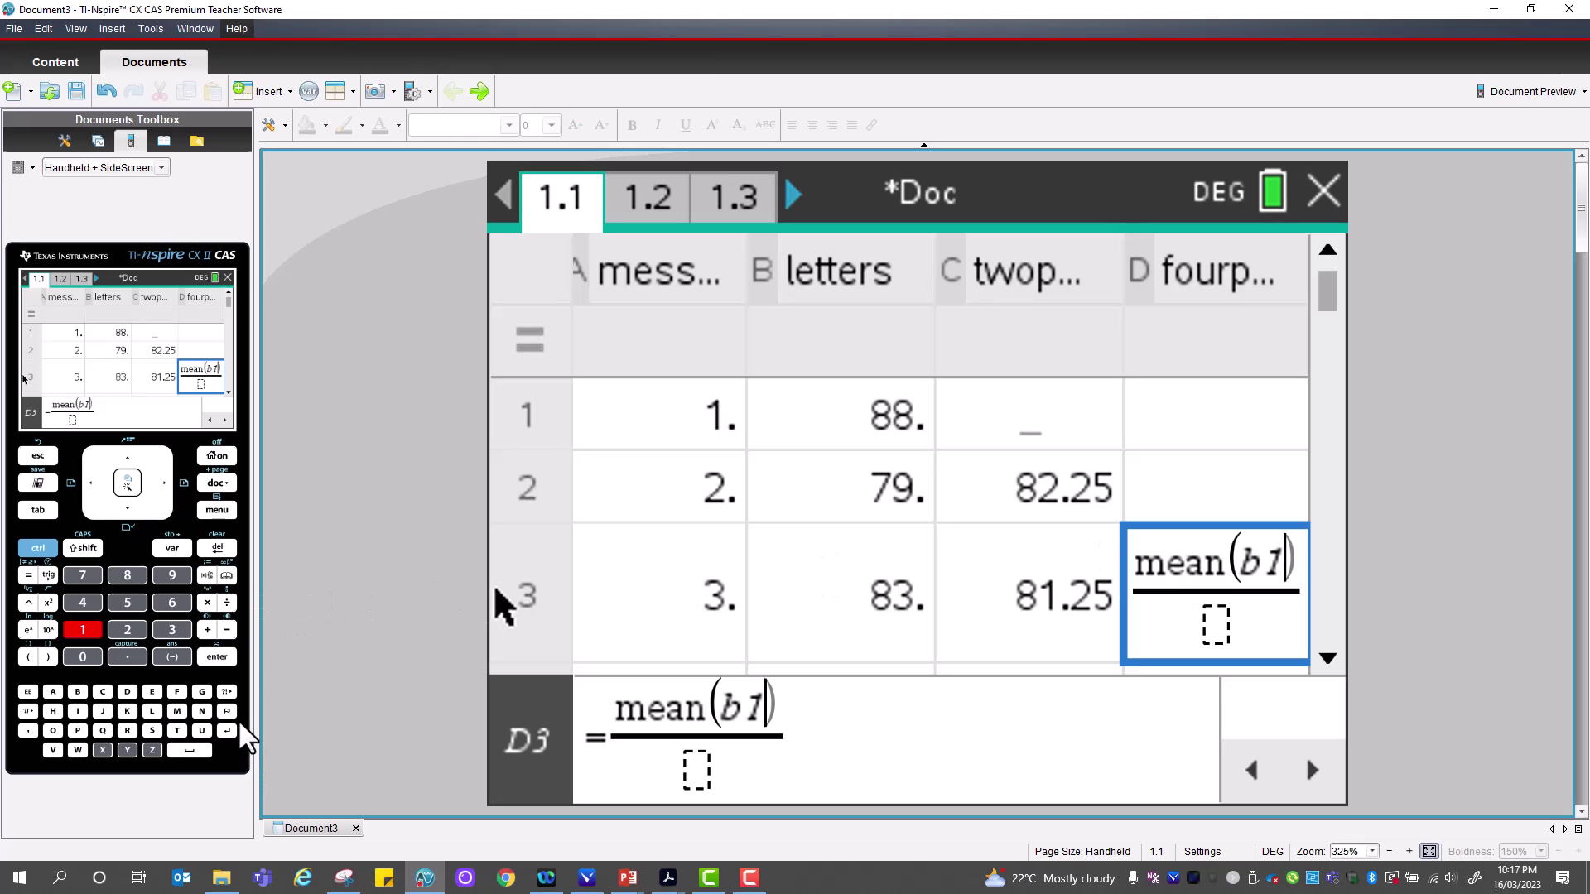
left_click(225, 693)
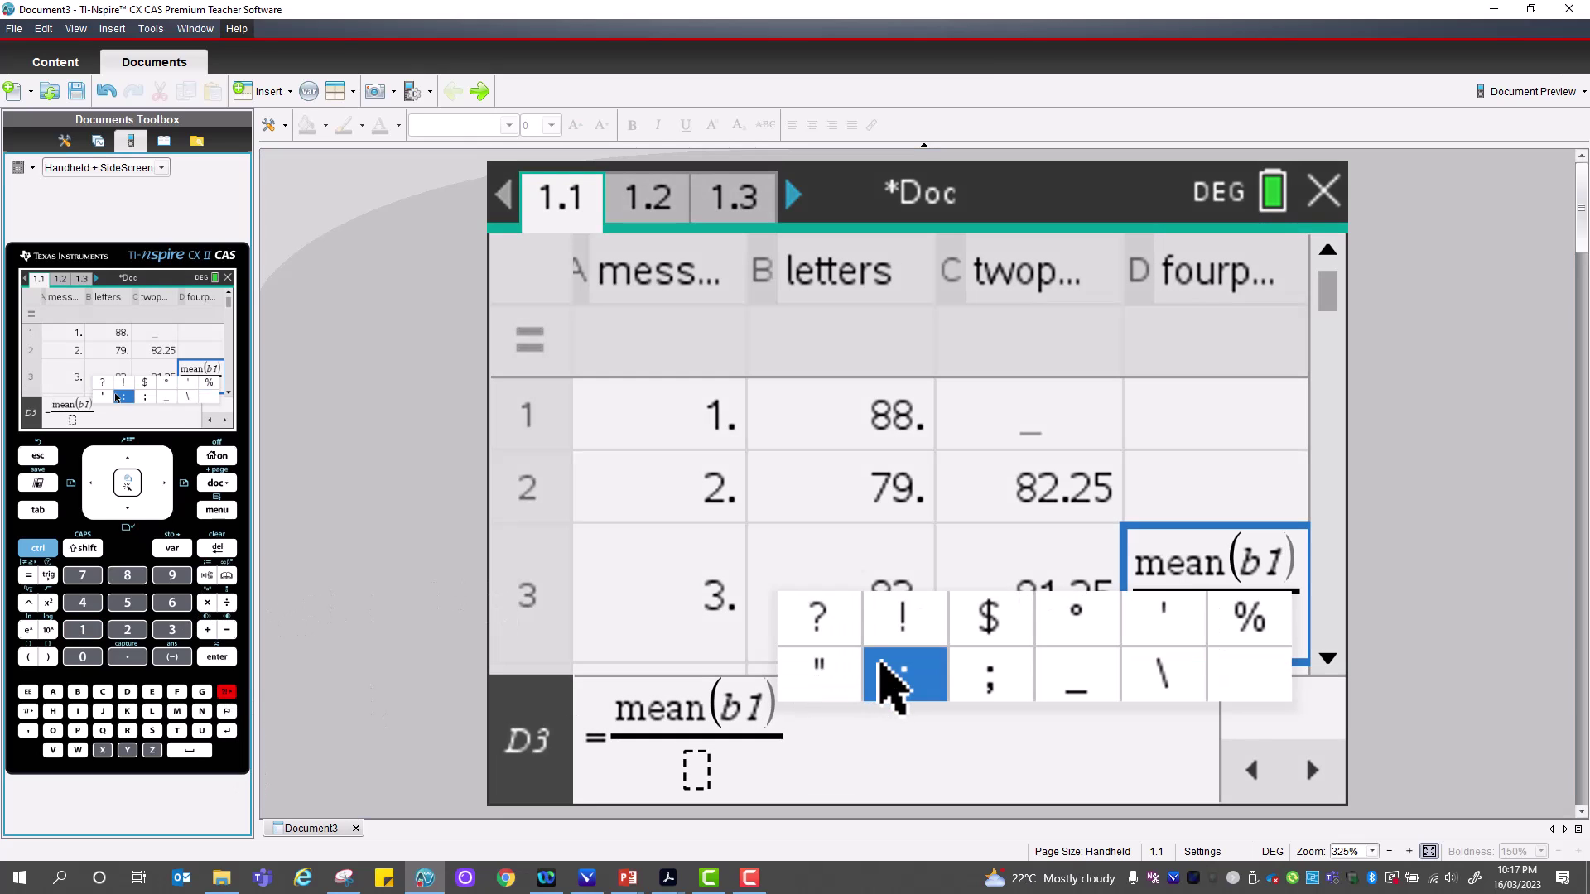
left_click(119, 399)
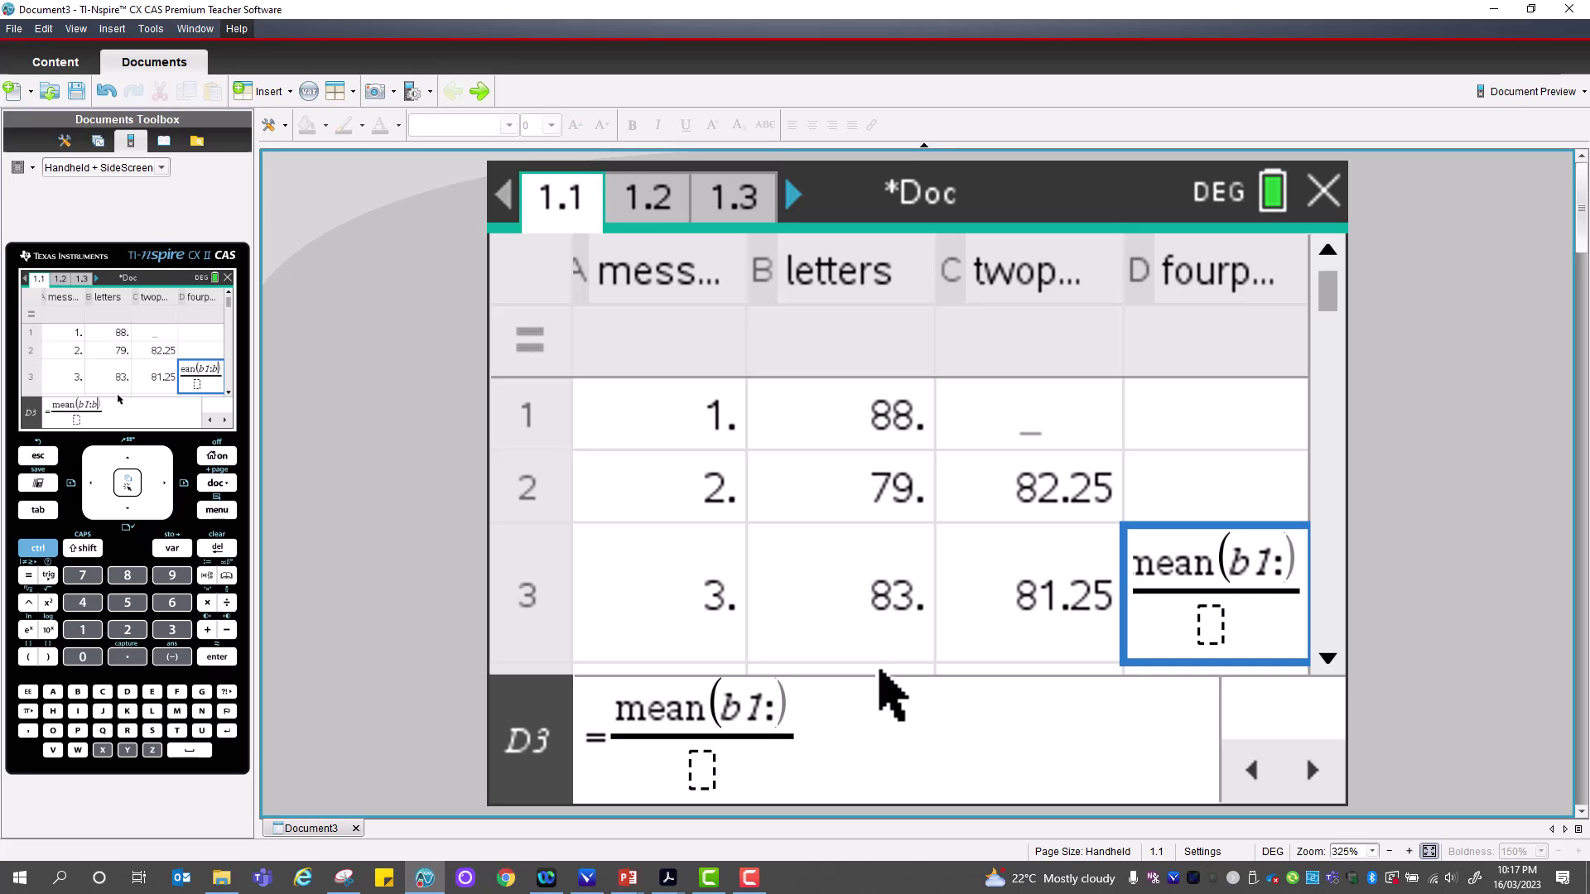
type("b4")
key("Right")
Complete the D3 formula by adding mean(b2:b5) to the numerator and 2 as the denominator, and enter it
type("+")
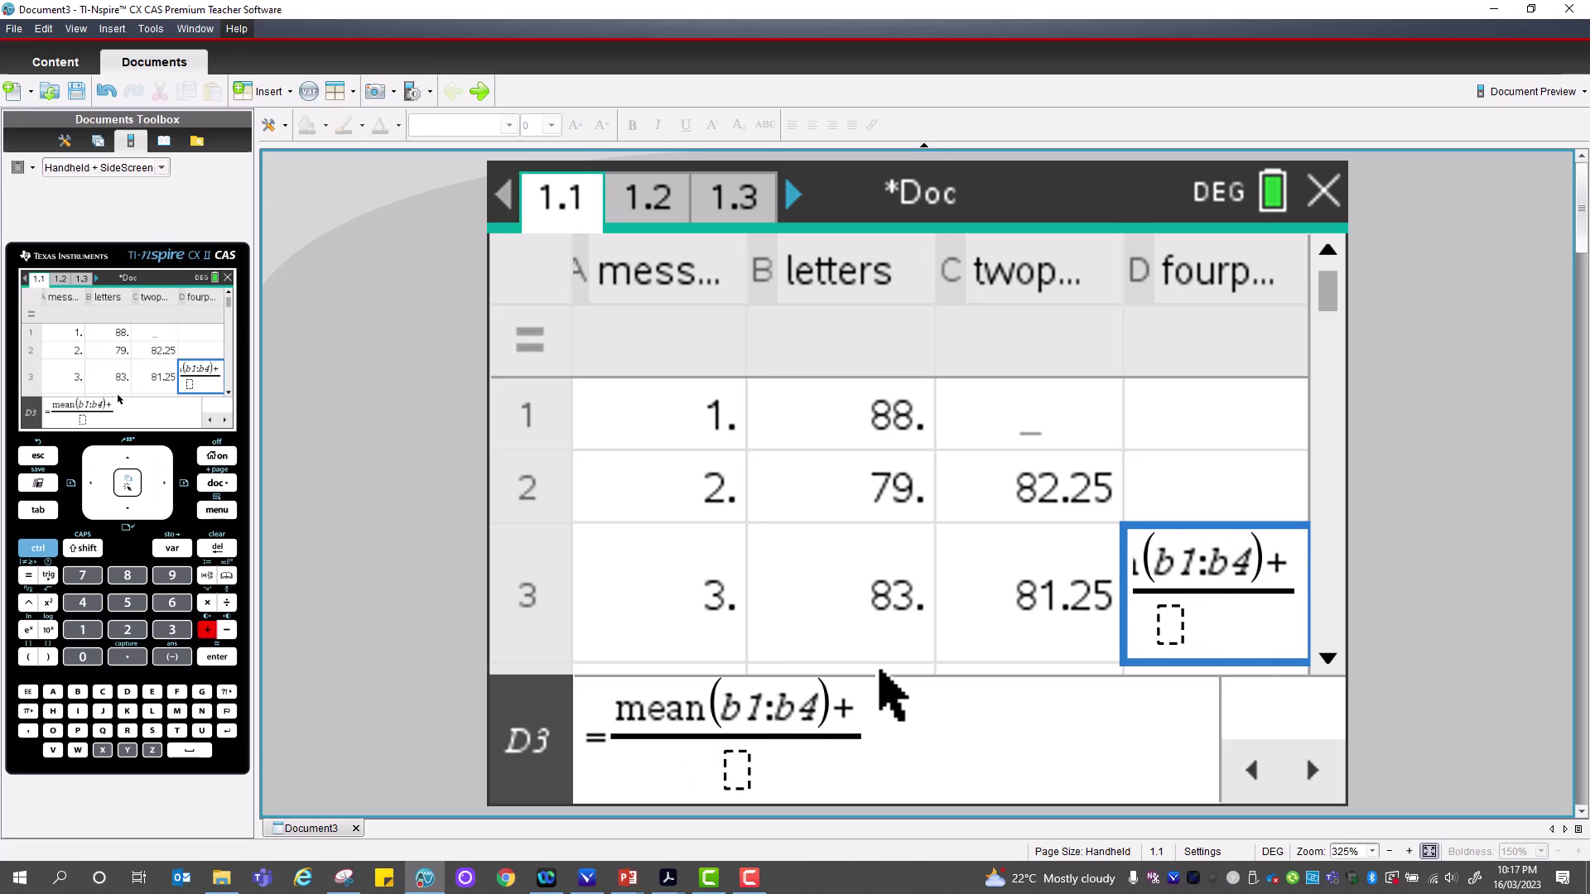
type("mean")
type("(b2")
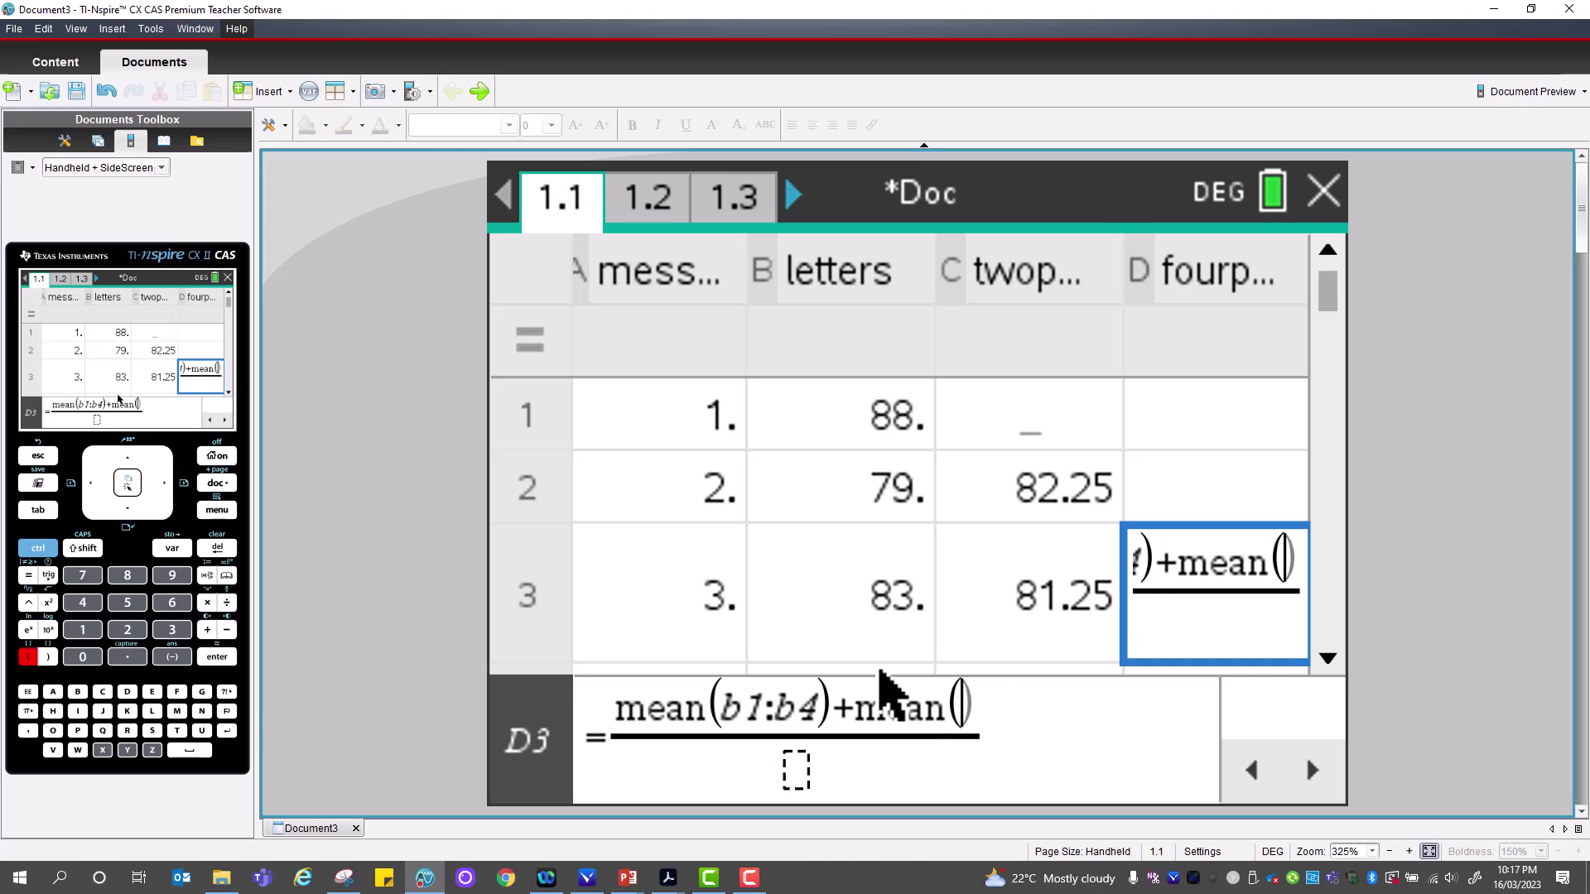
key("ctrl+g")
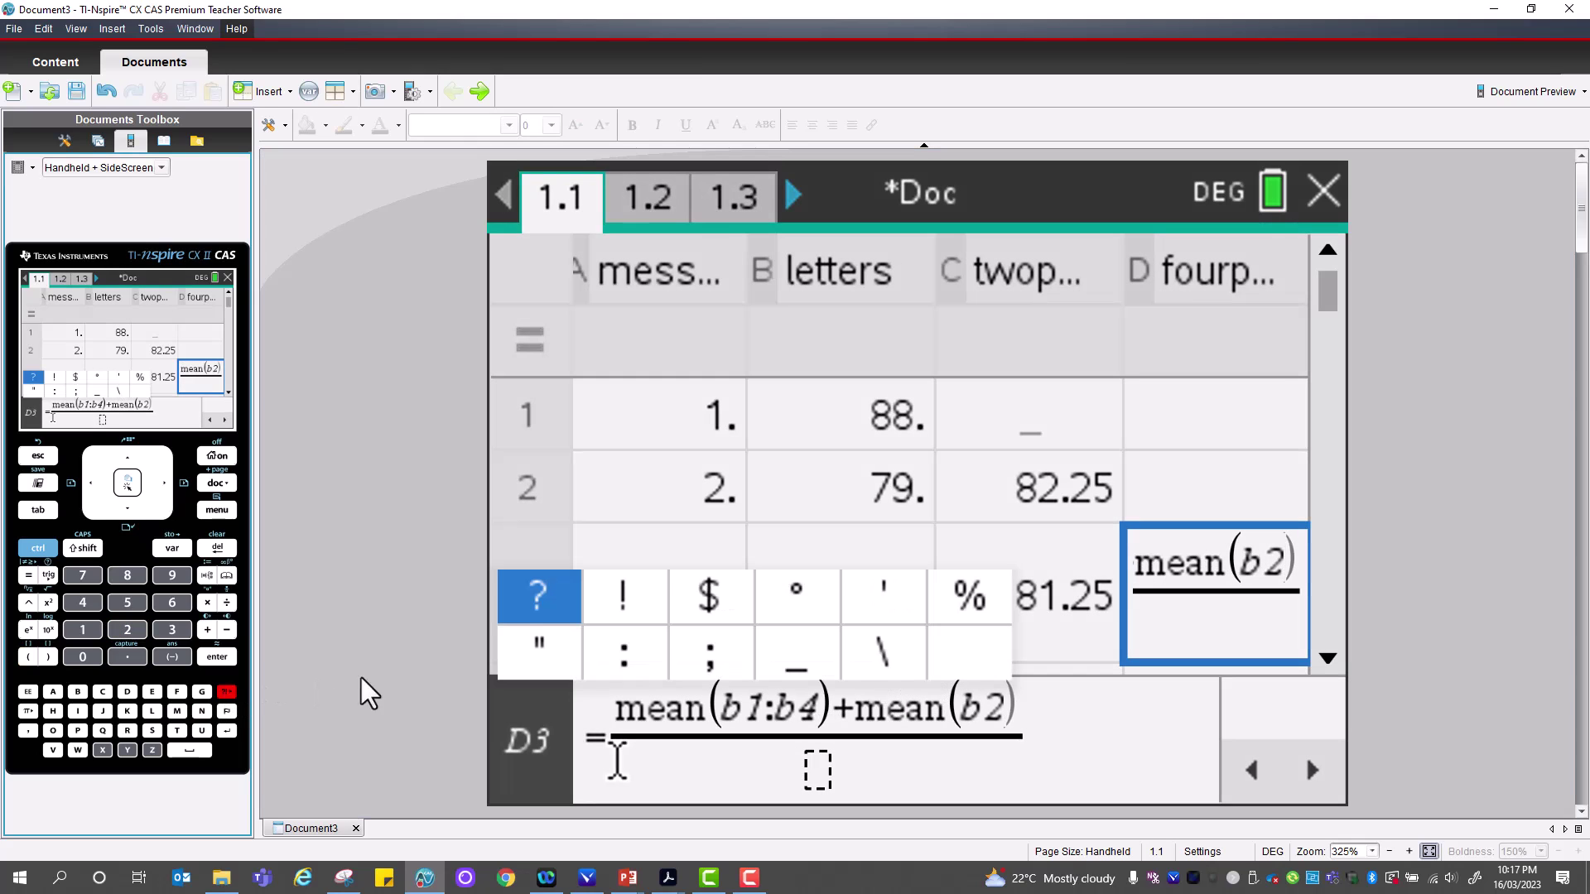
left_click(621, 649)
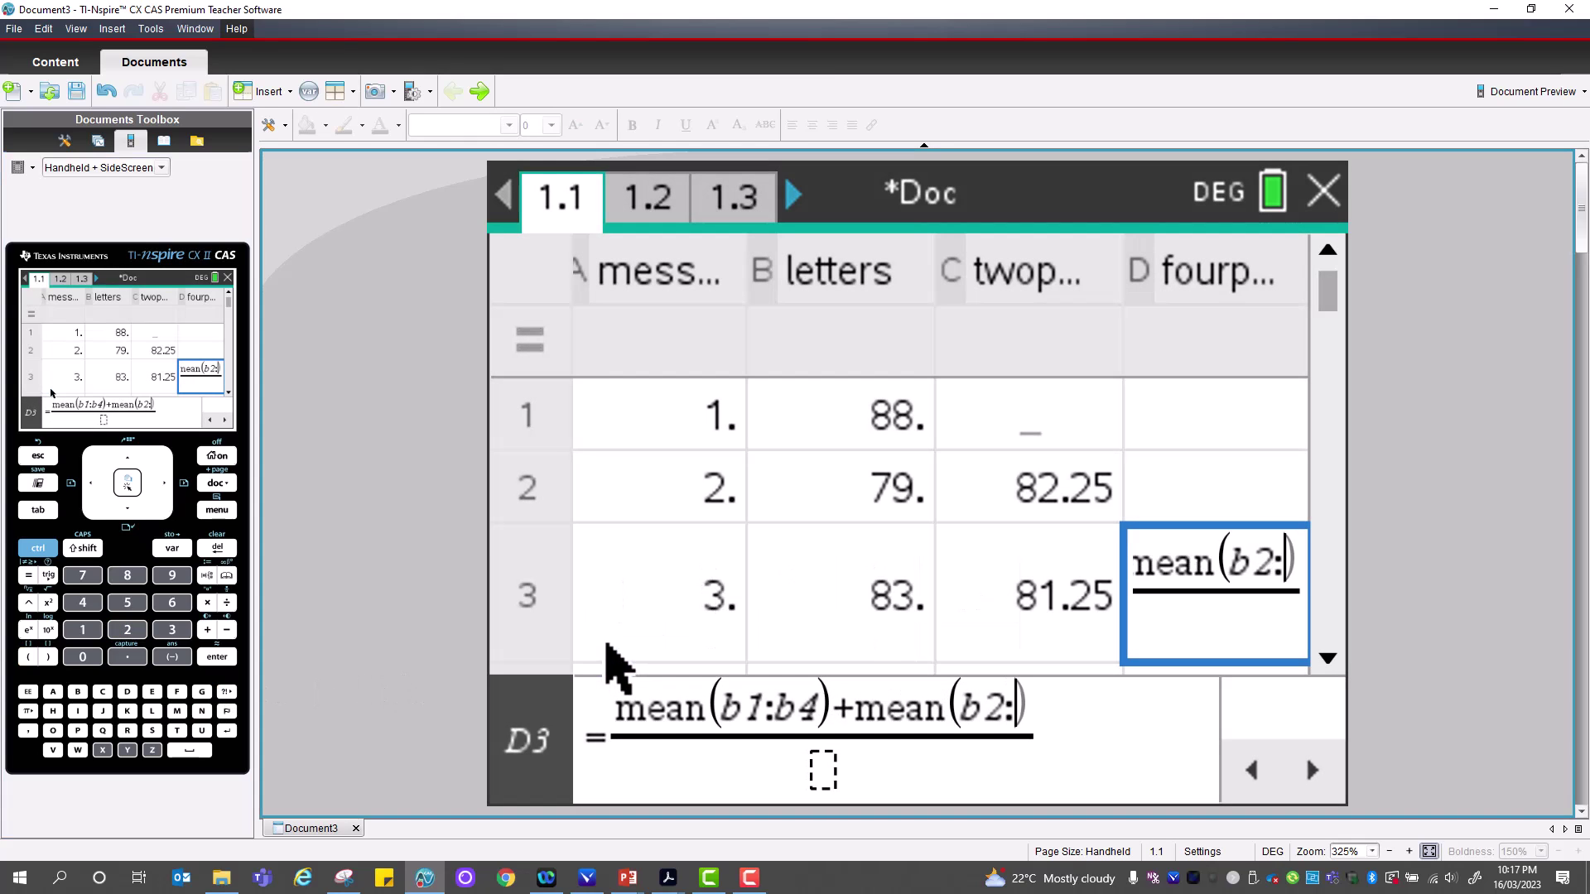
type("b5")
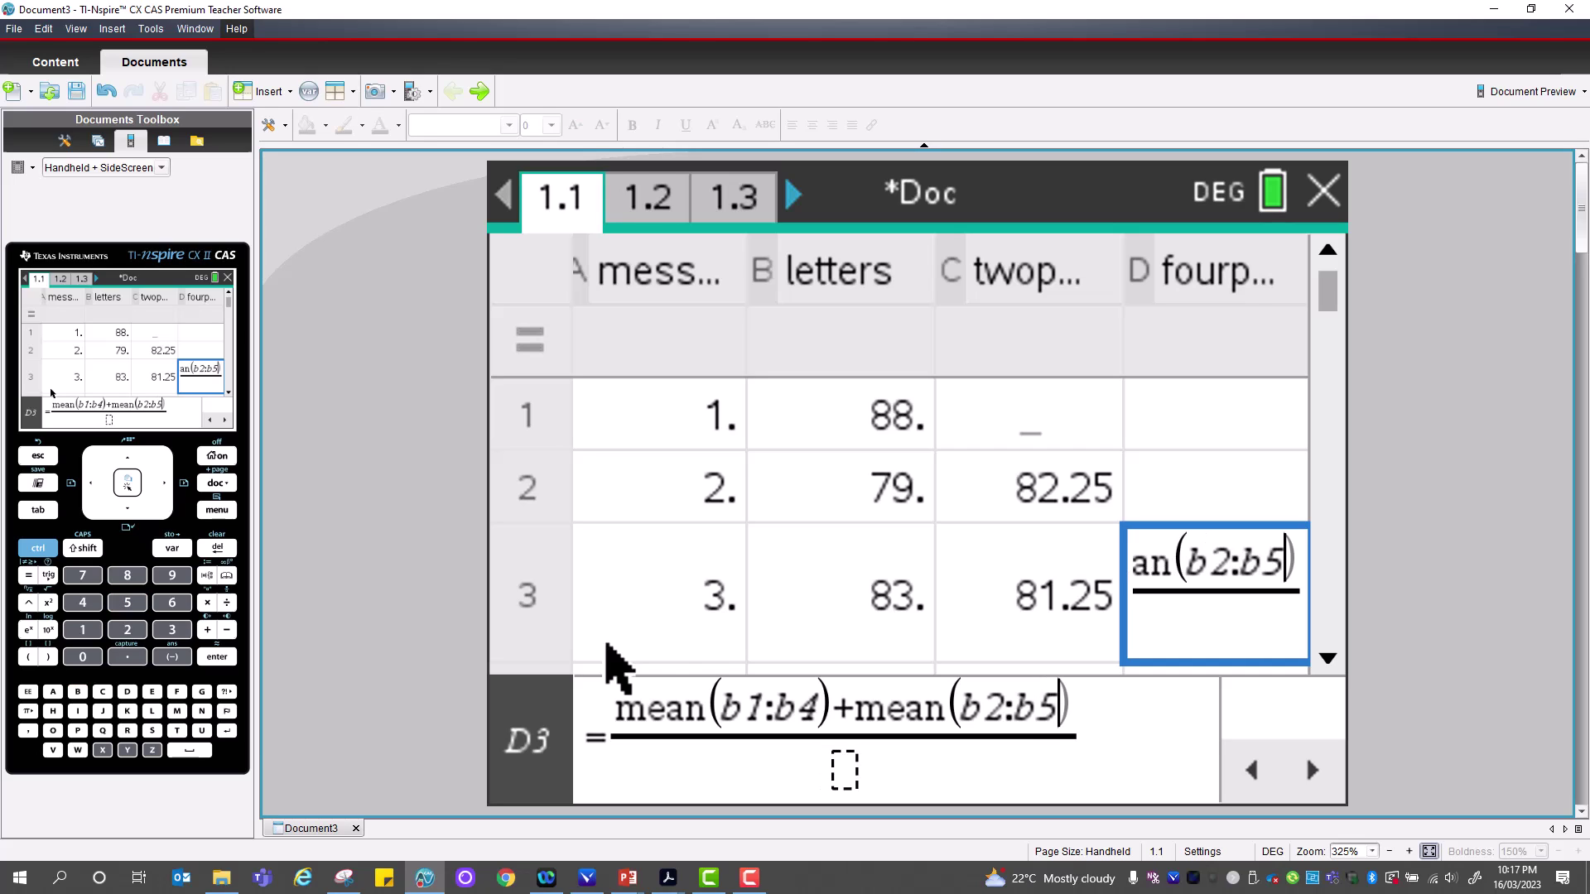
left_click(844, 772)
type("2")
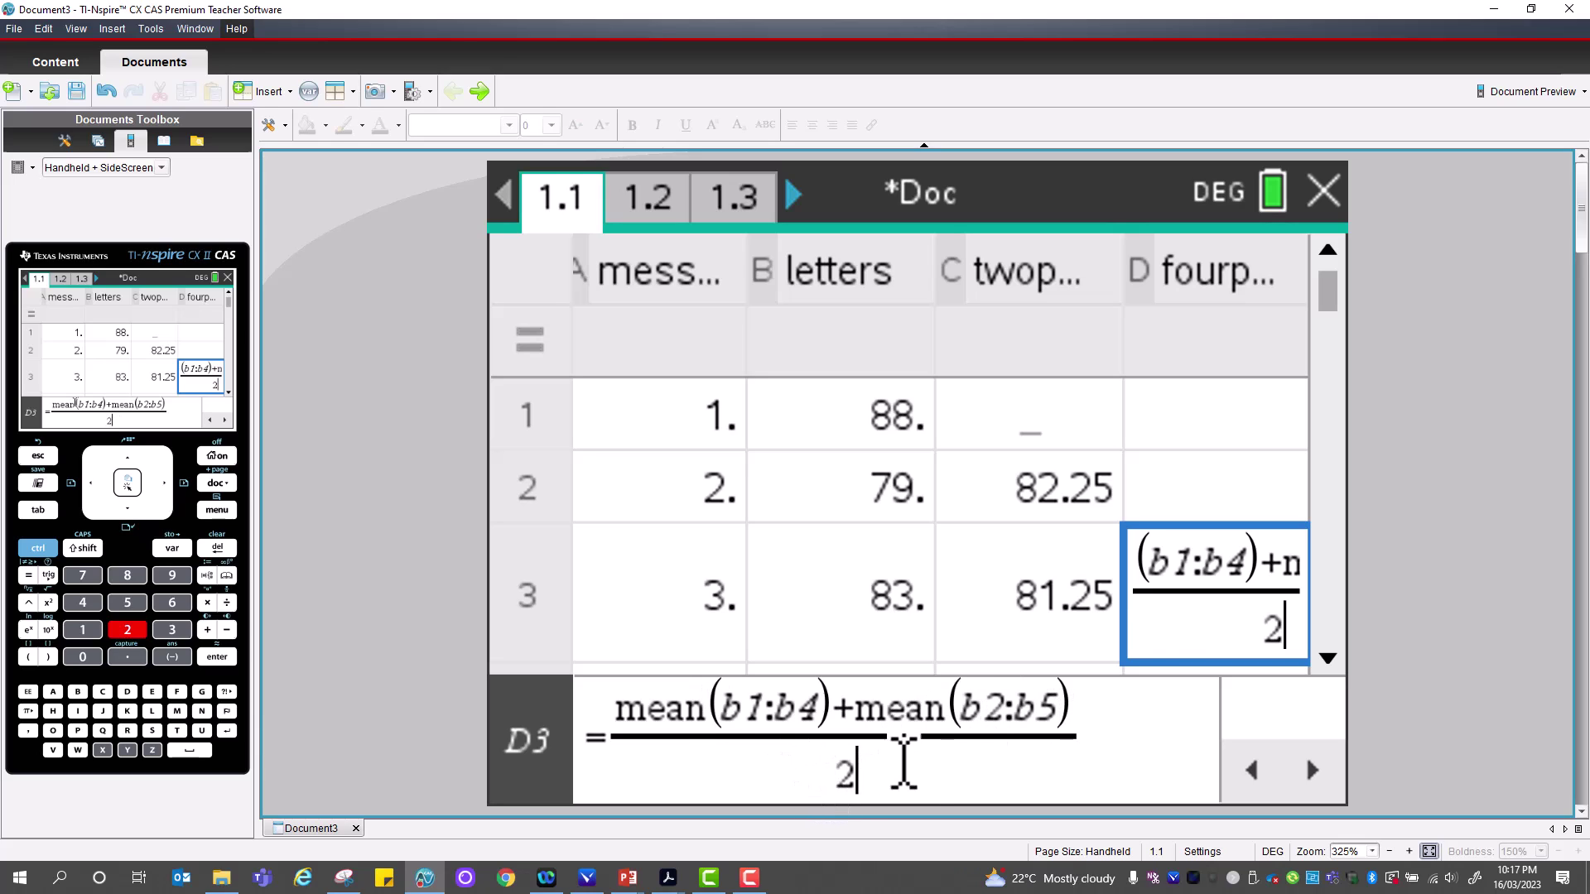
key("Return")
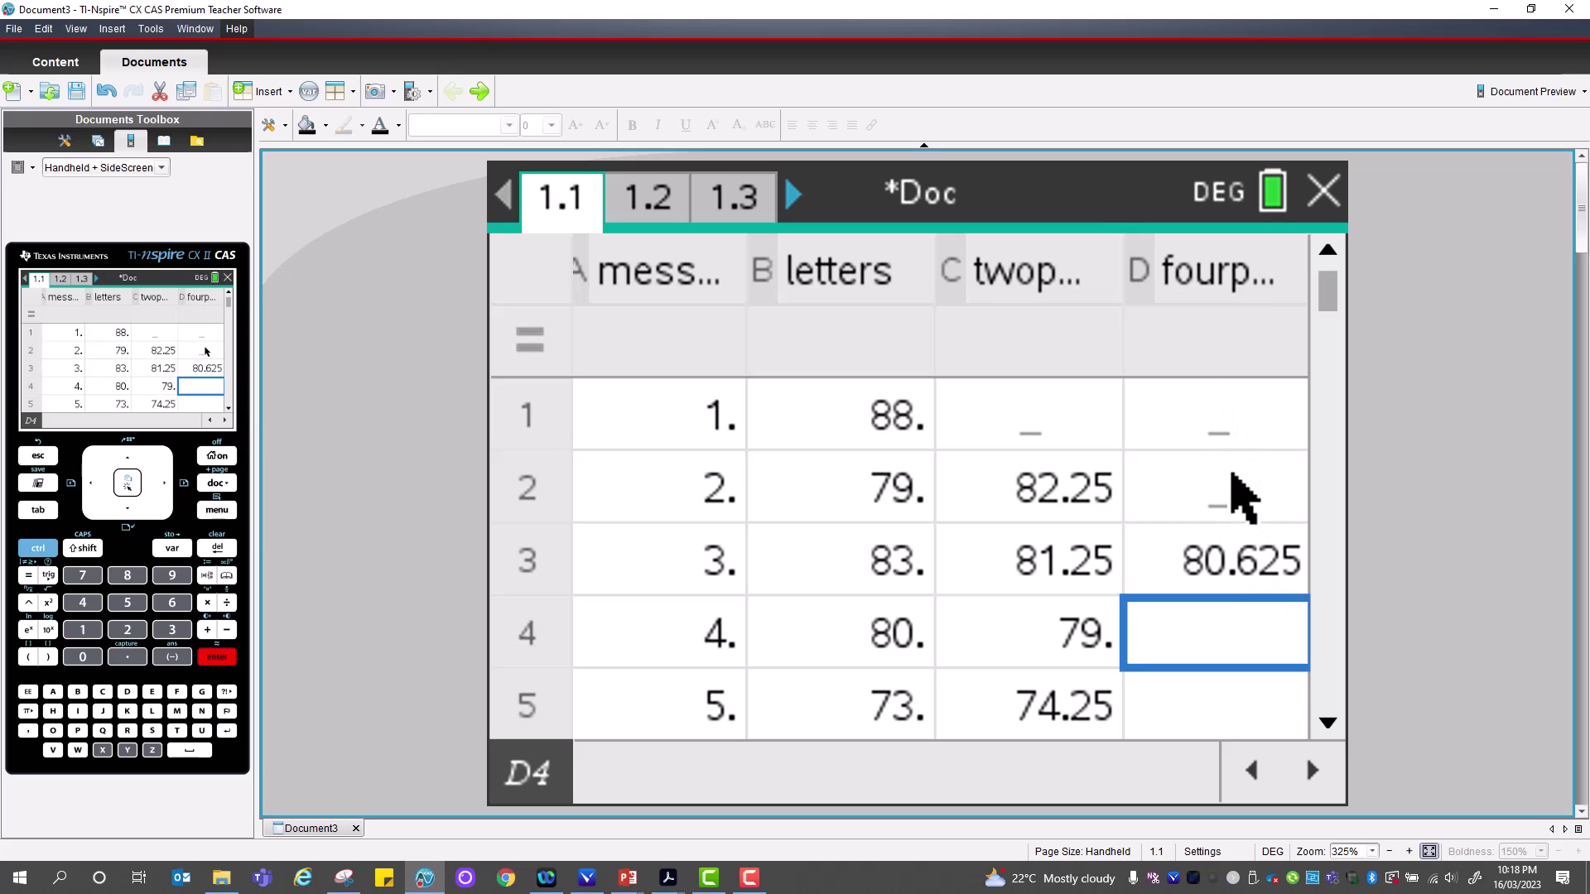
Fill the D3 four-point centred mean formula down column D through cell D8
left_click(1236, 580)
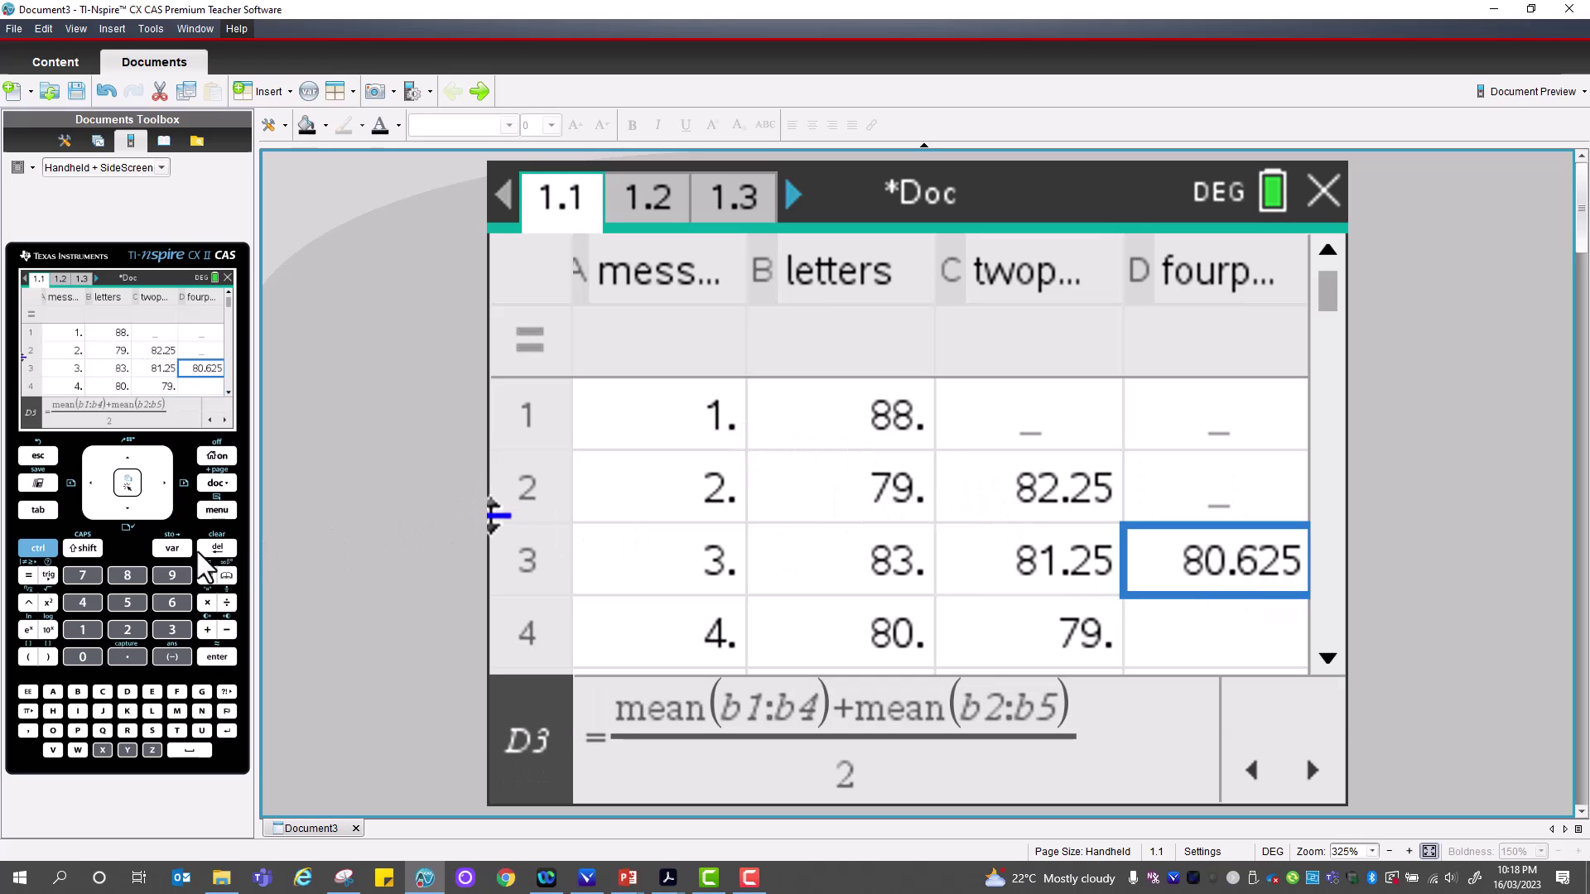
left_click(124, 482)
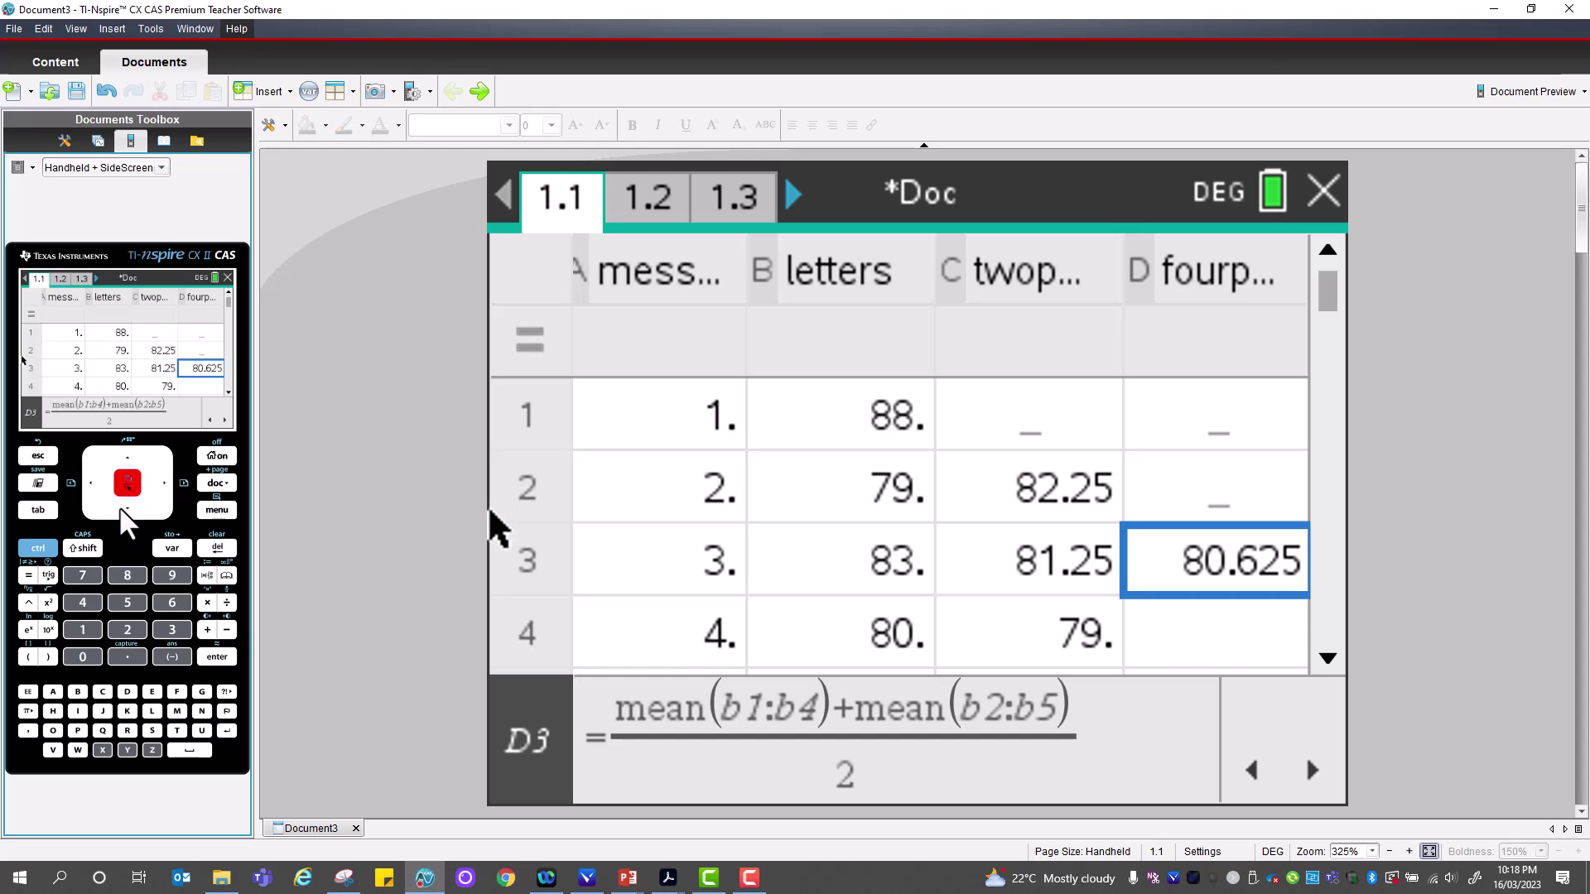
left_click(121, 509)
left_click(122, 509)
left_click(122, 510)
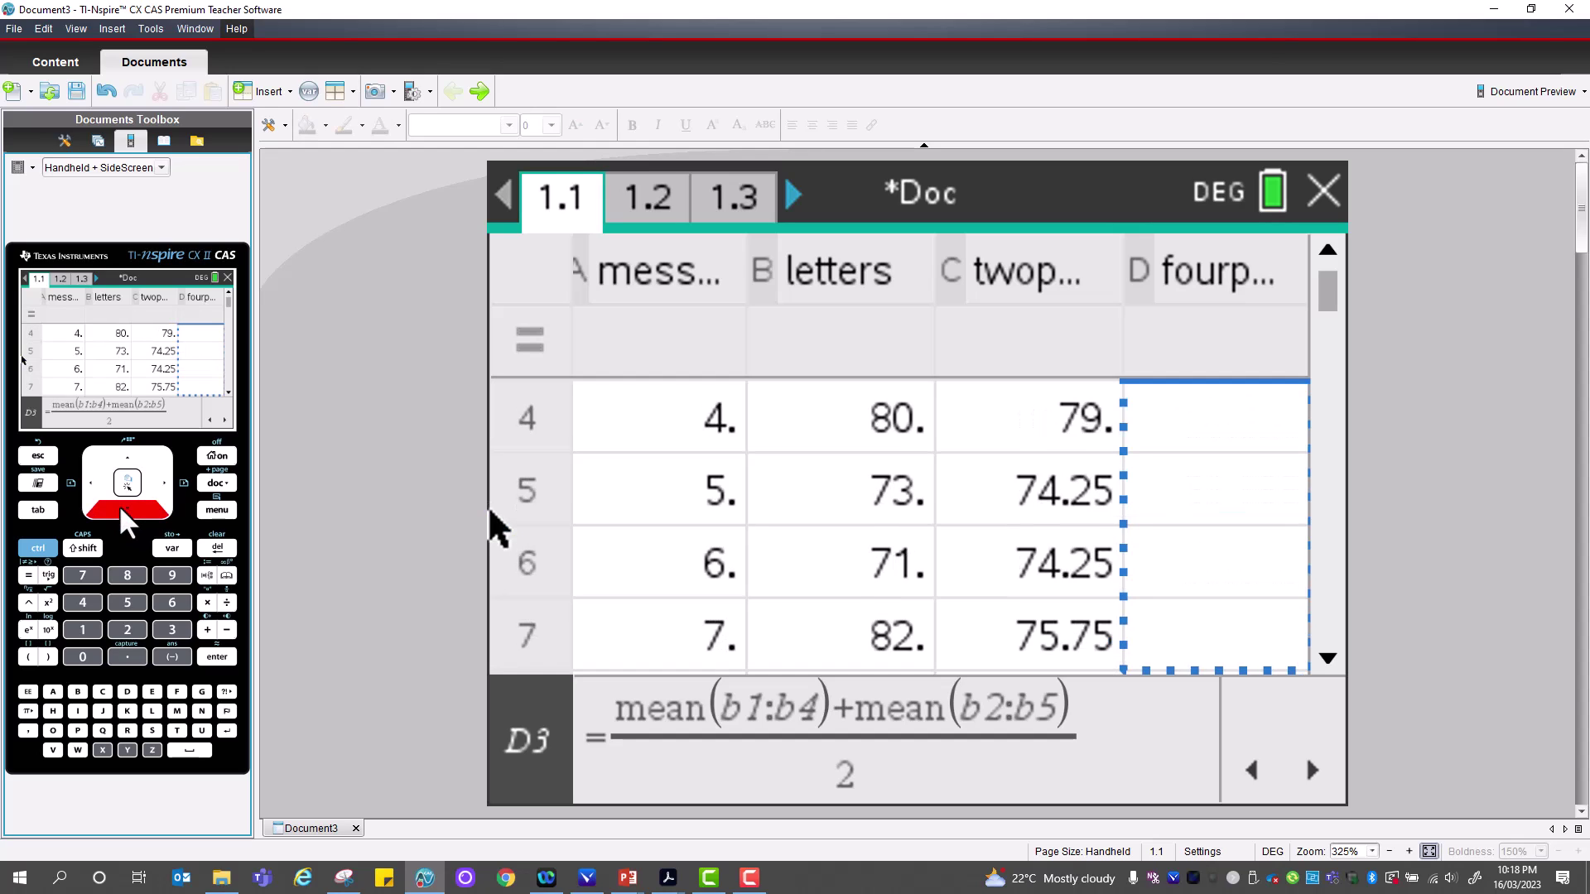
left_click(121, 510)
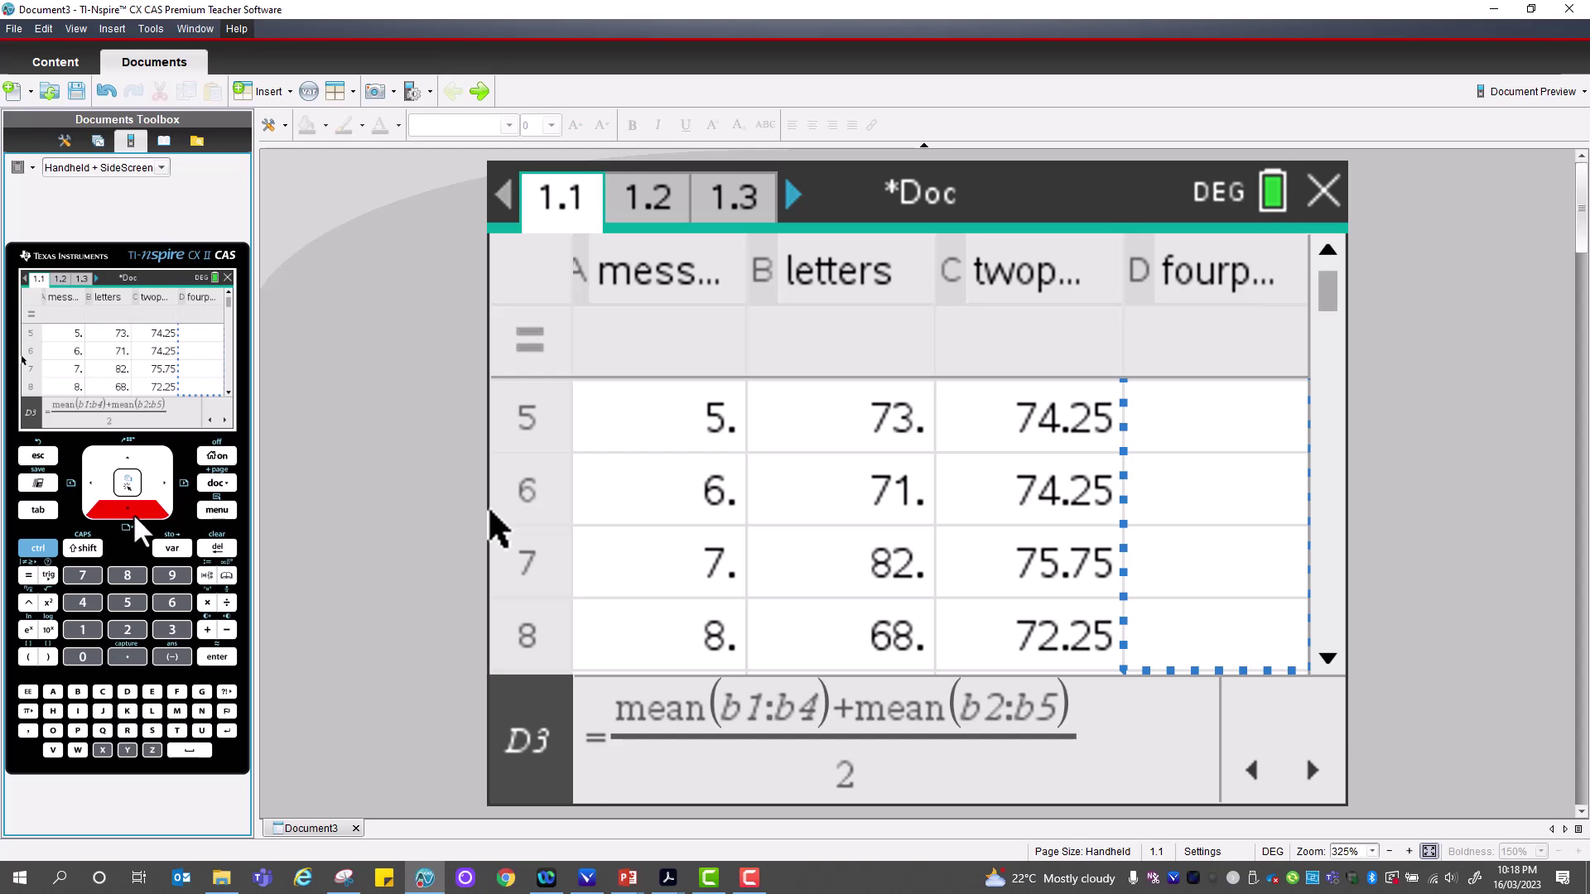
key("Return")
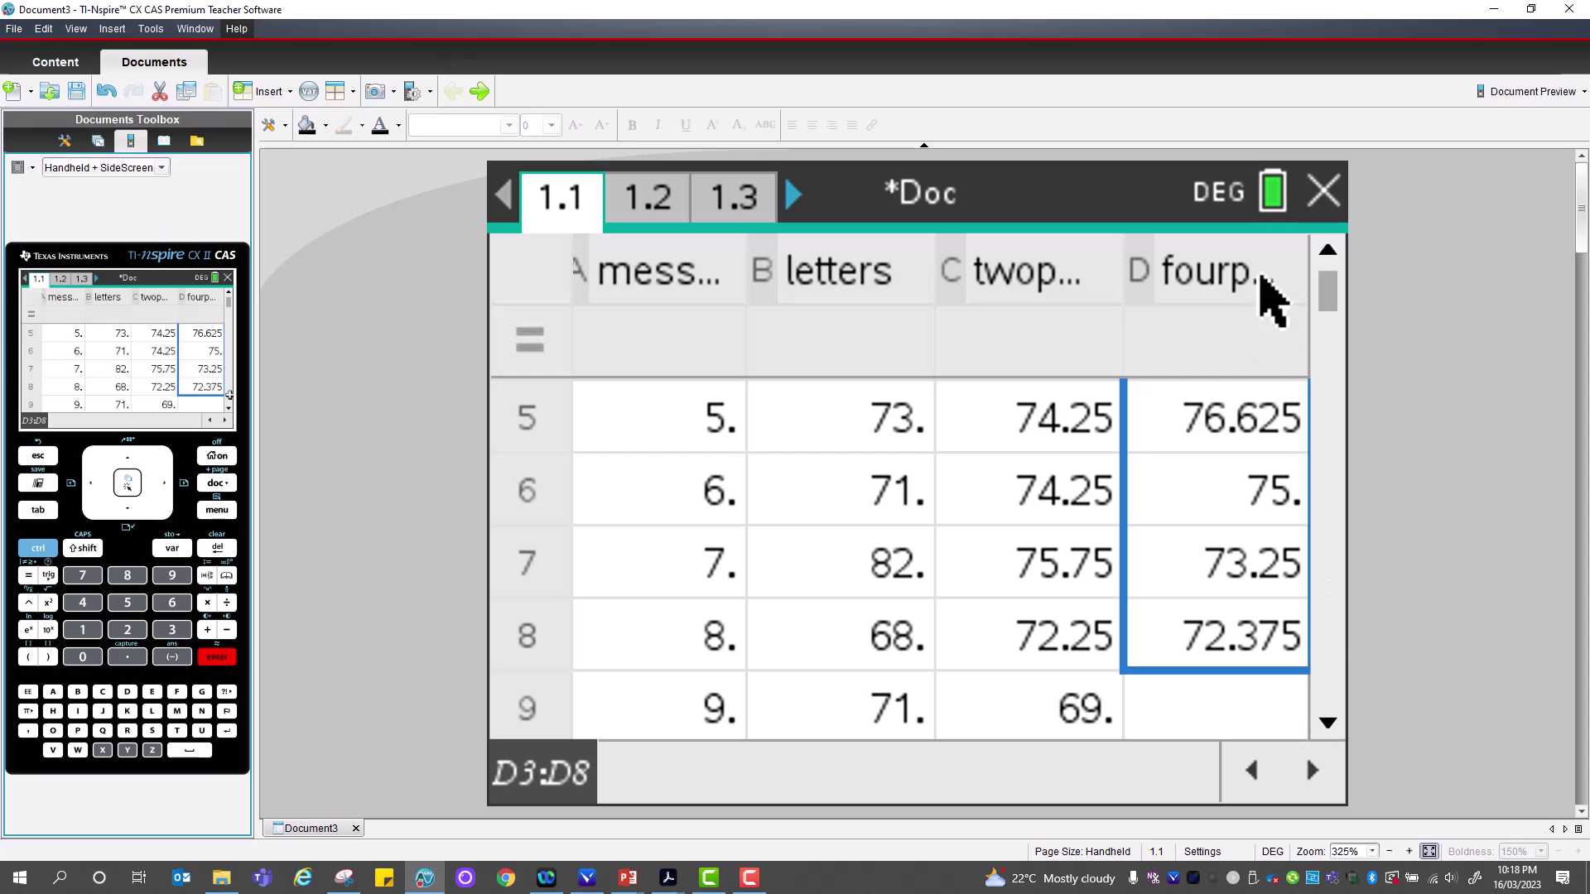
Examine the filled formulas in cells D3, D4, D5 and D8 to check which letters cells each one averages
scroll(1342, 277, "up", 4)
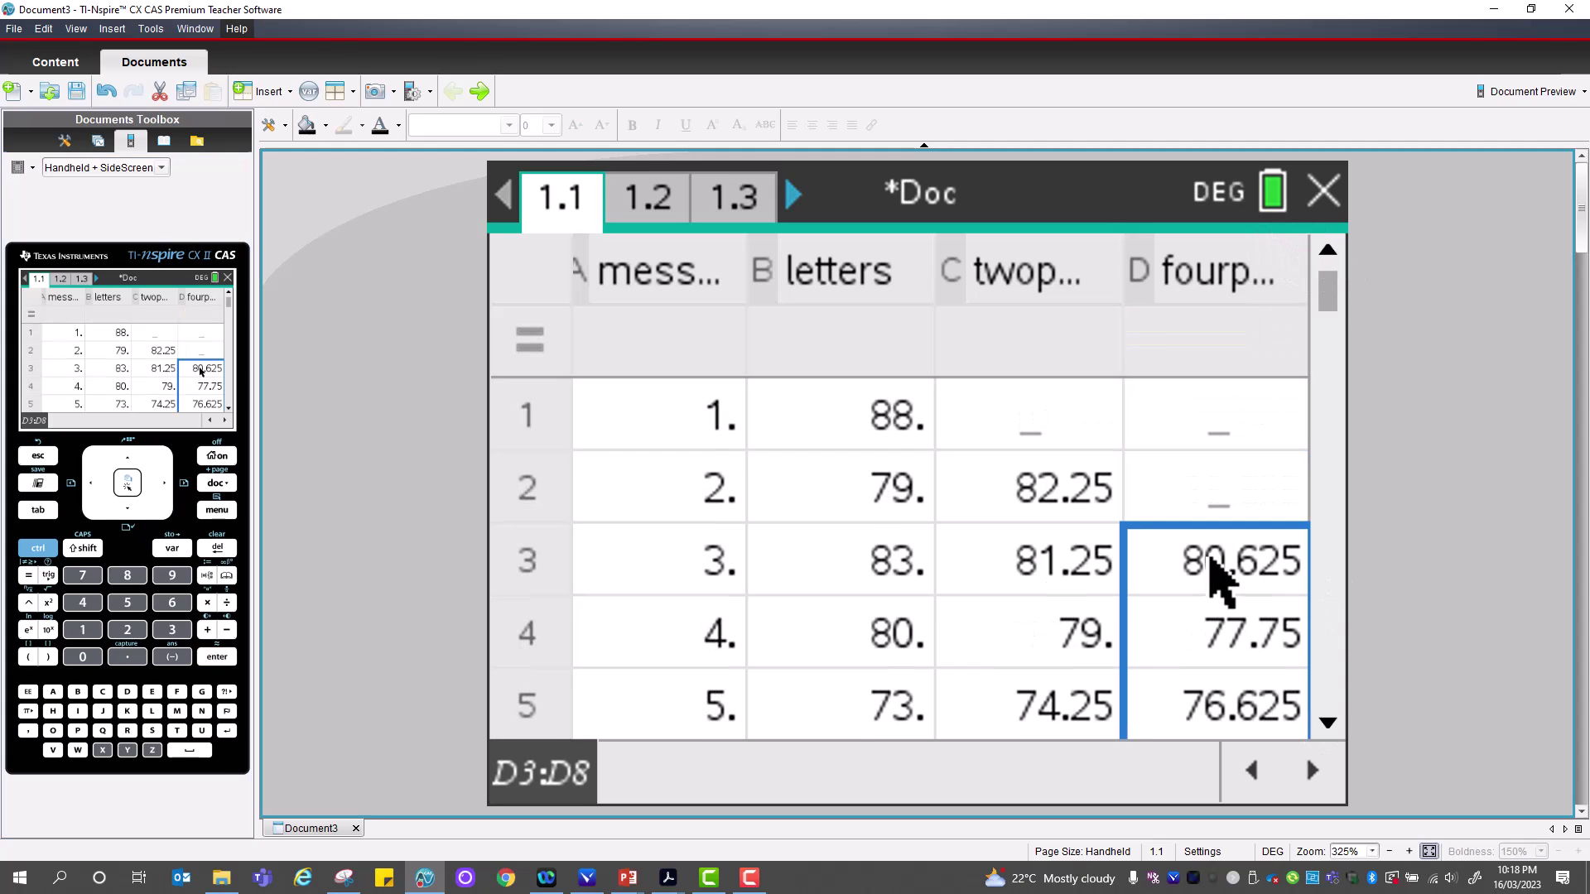
left_click(1213, 560)
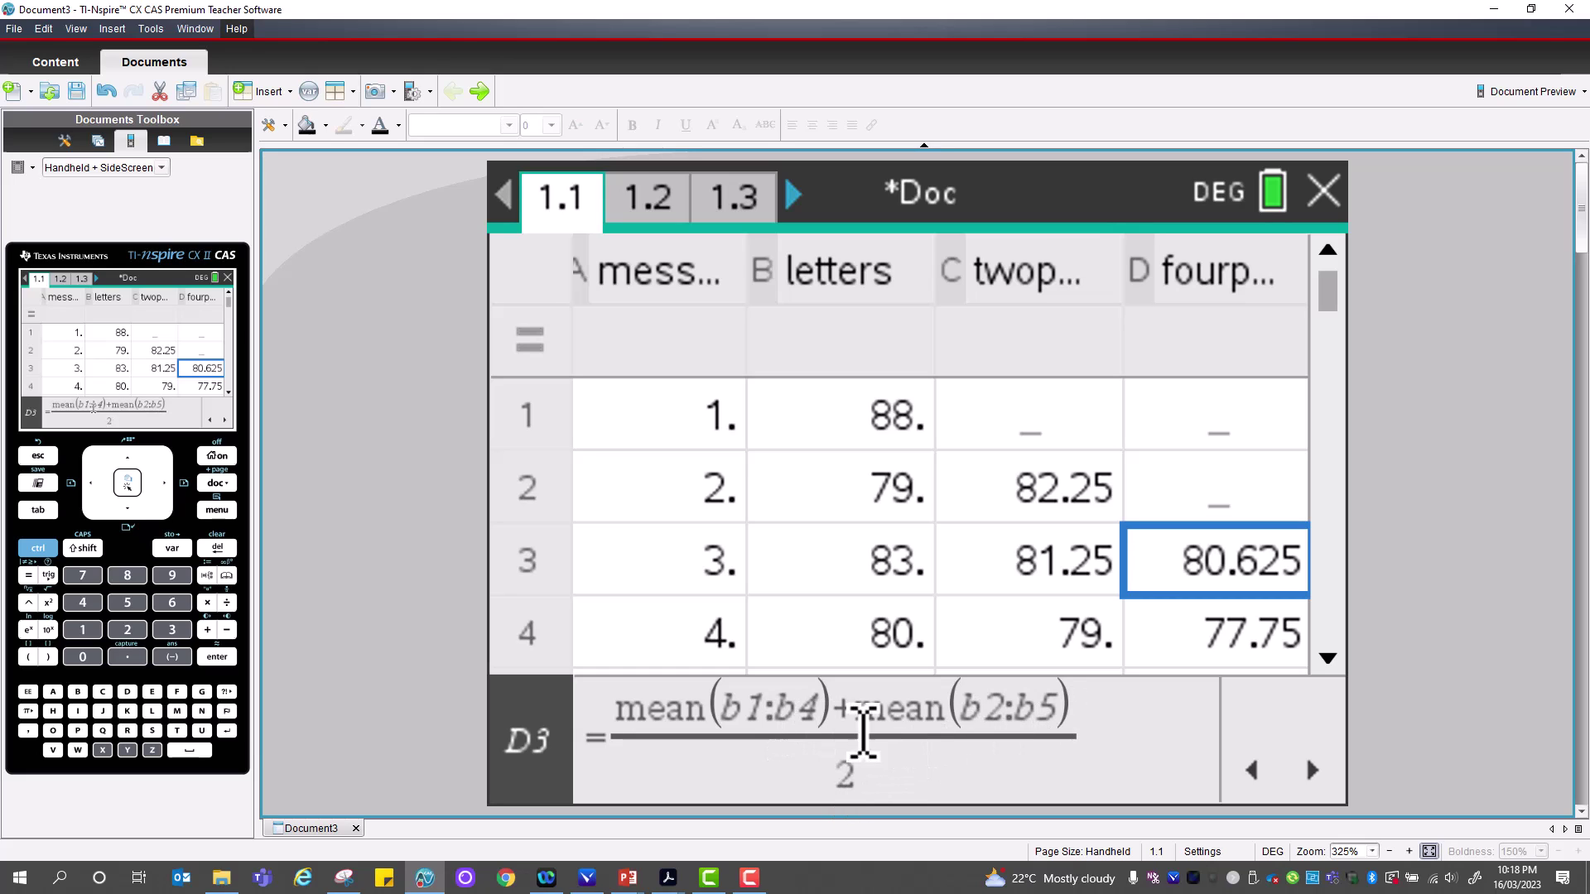
left_click(1181, 635)
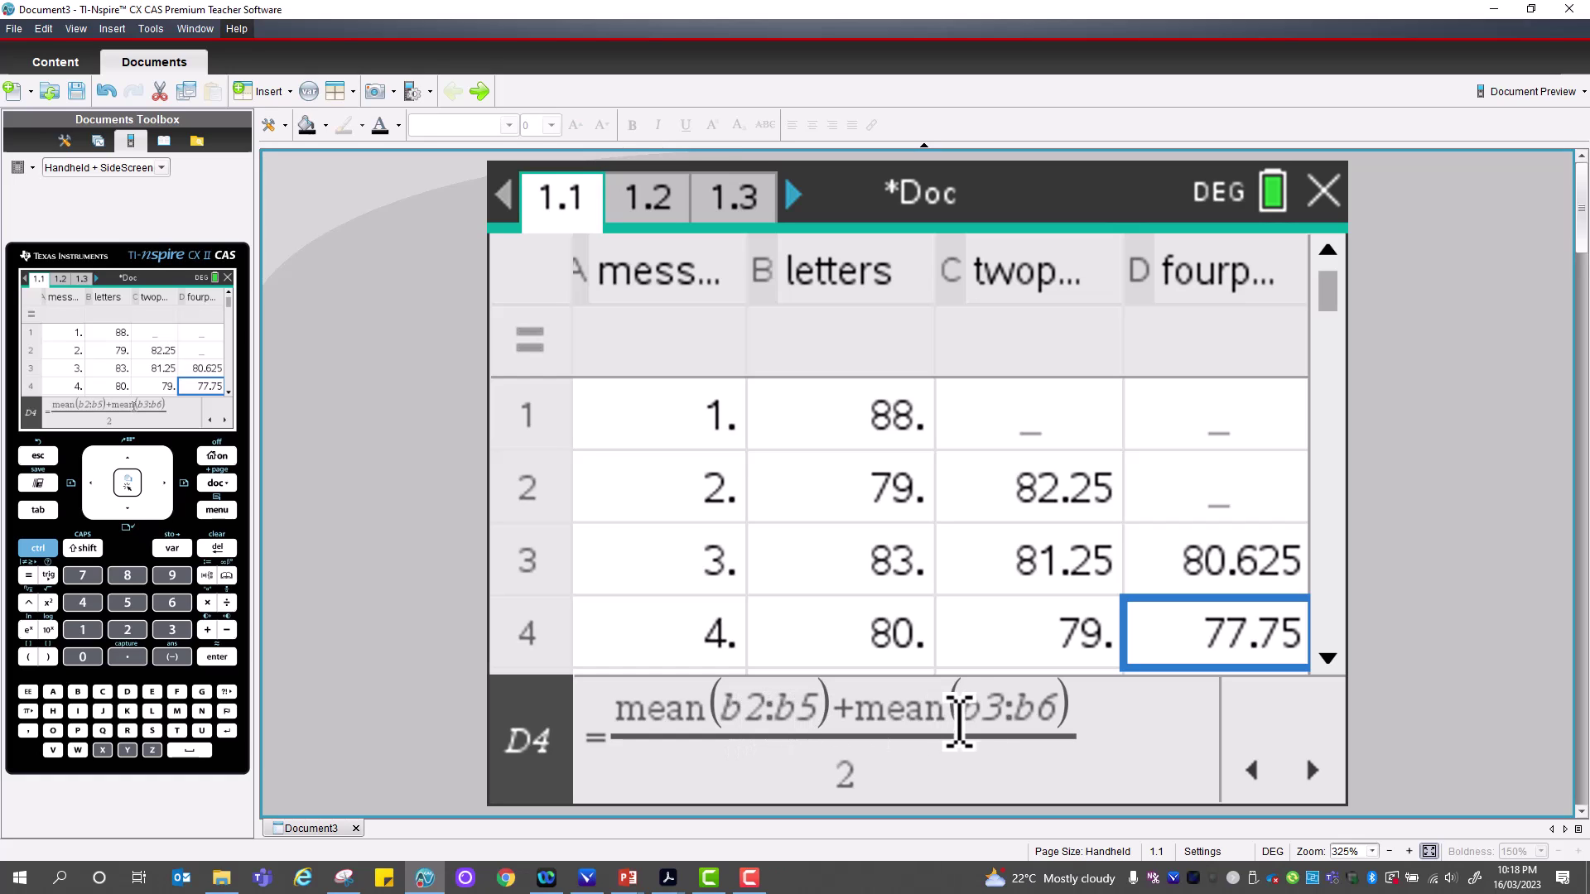
left_click(1322, 655)
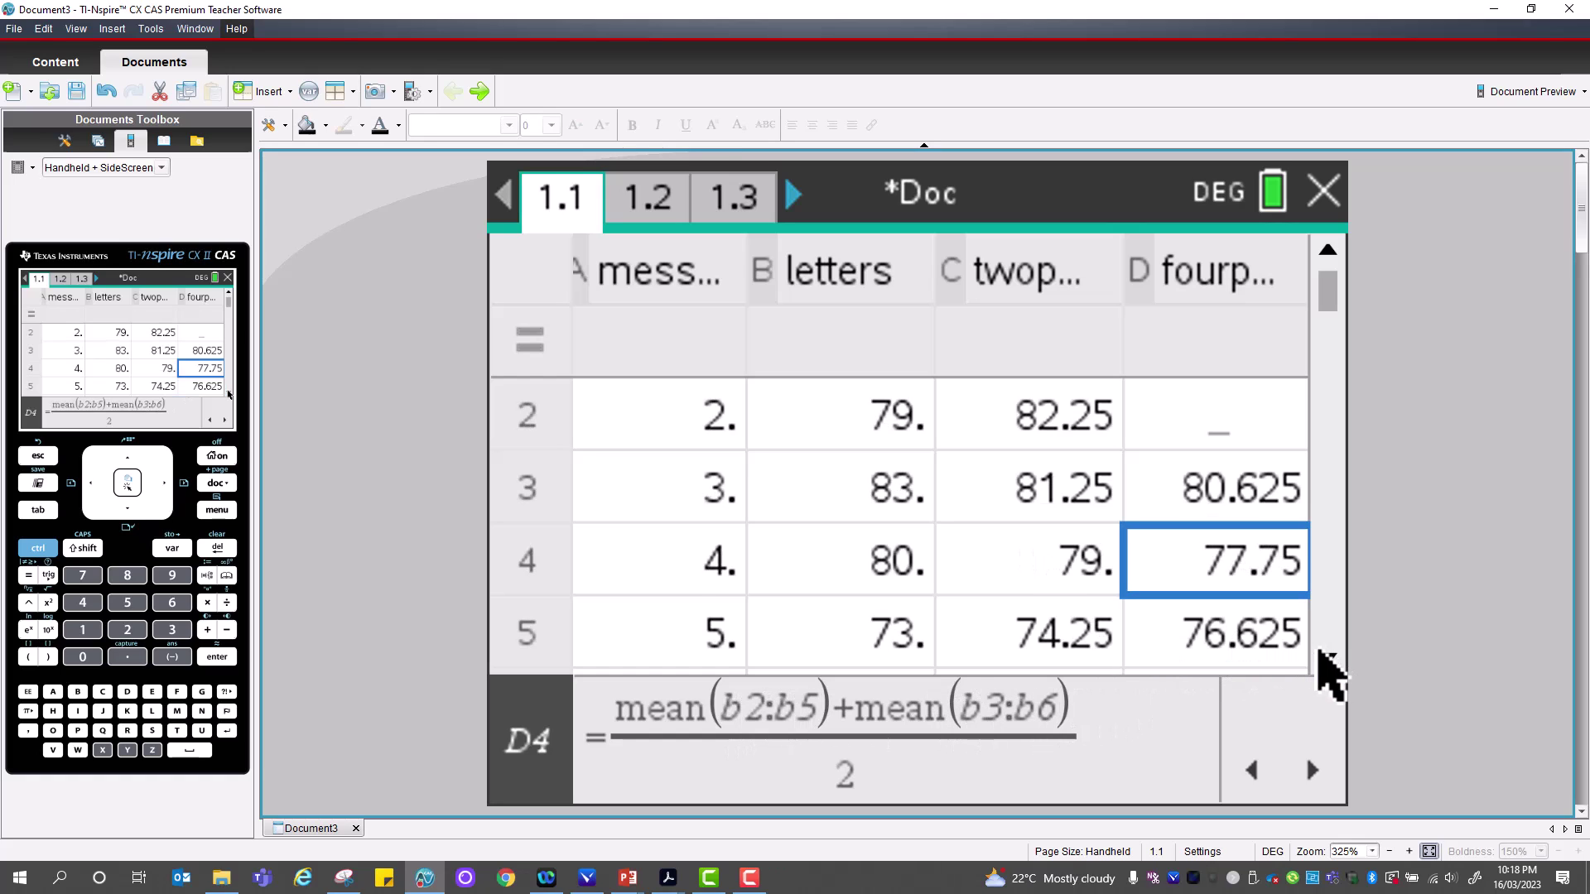
left_click(1242, 649)
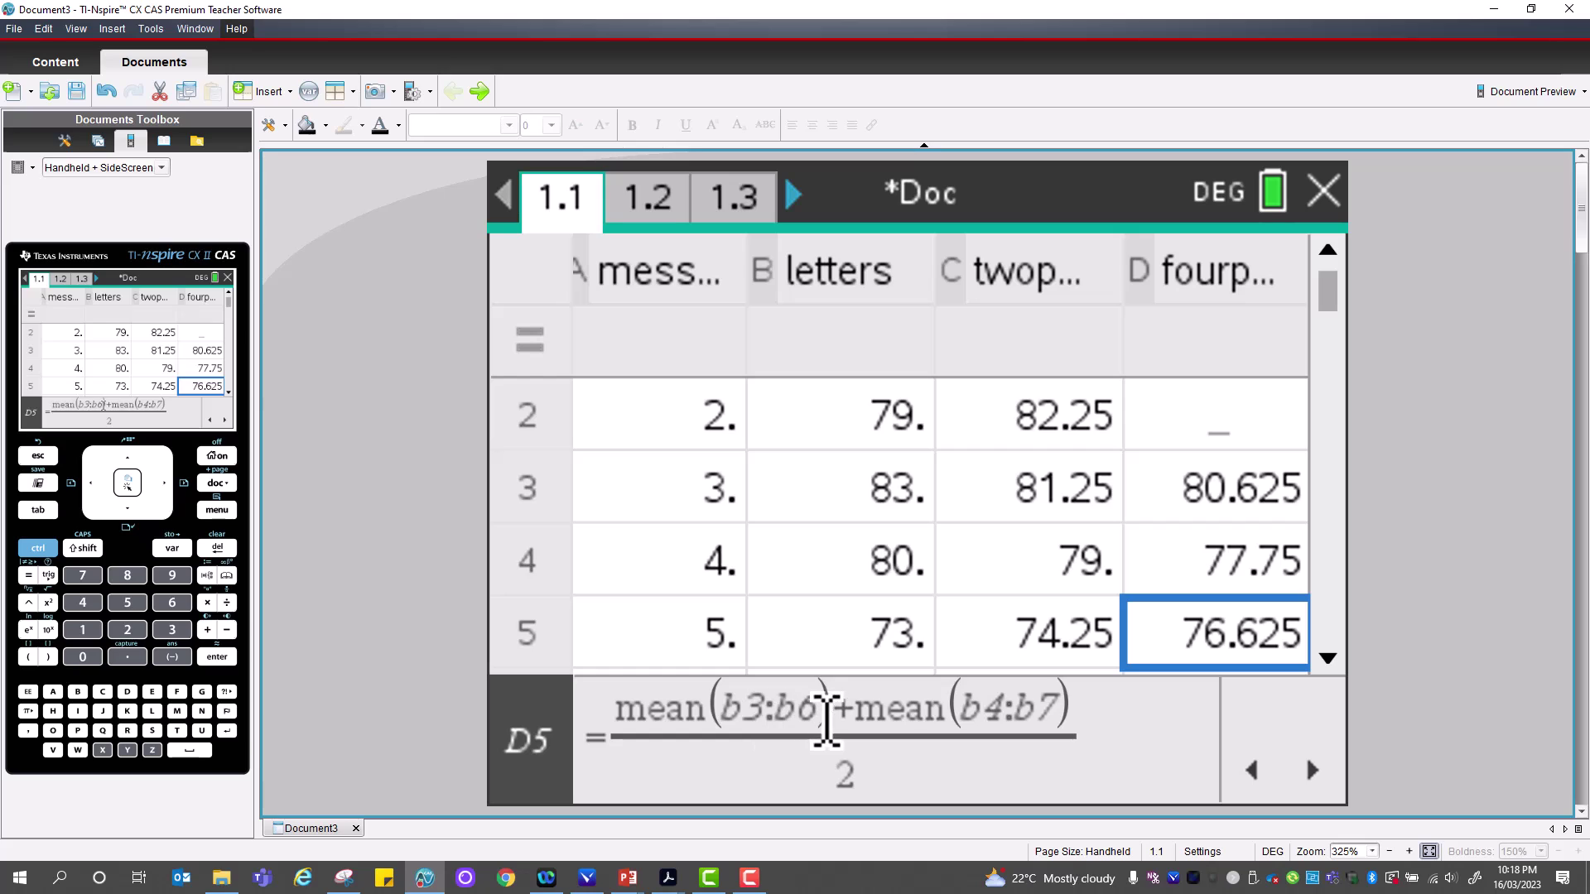
left_click(1320, 663)
left_click(1320, 663)
left_click(1320, 663)
left_click(1324, 664)
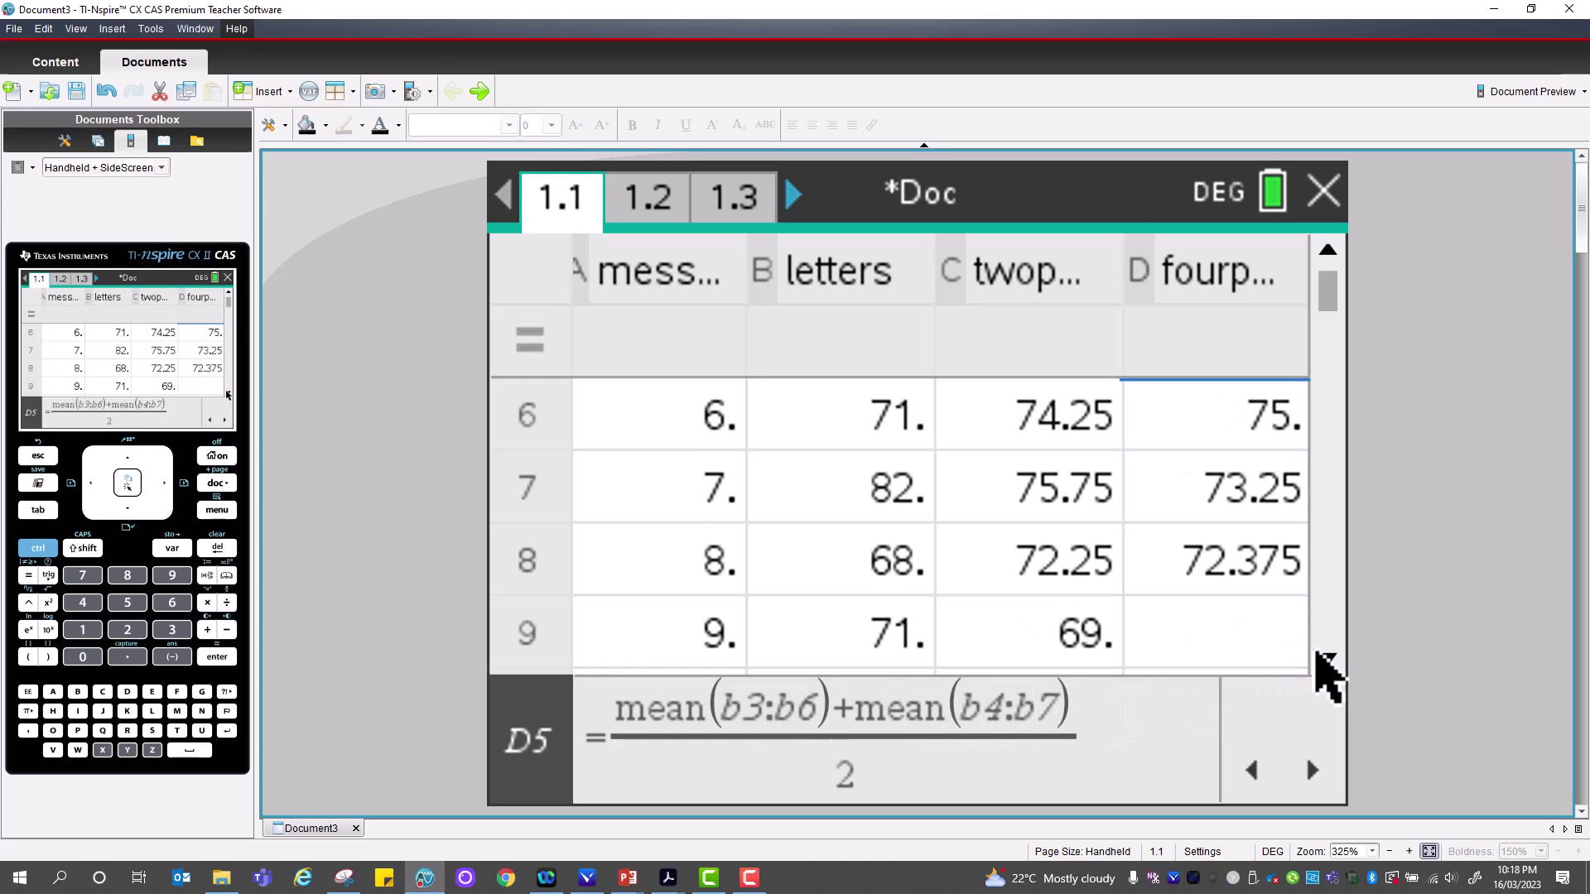
left_click(1236, 566)
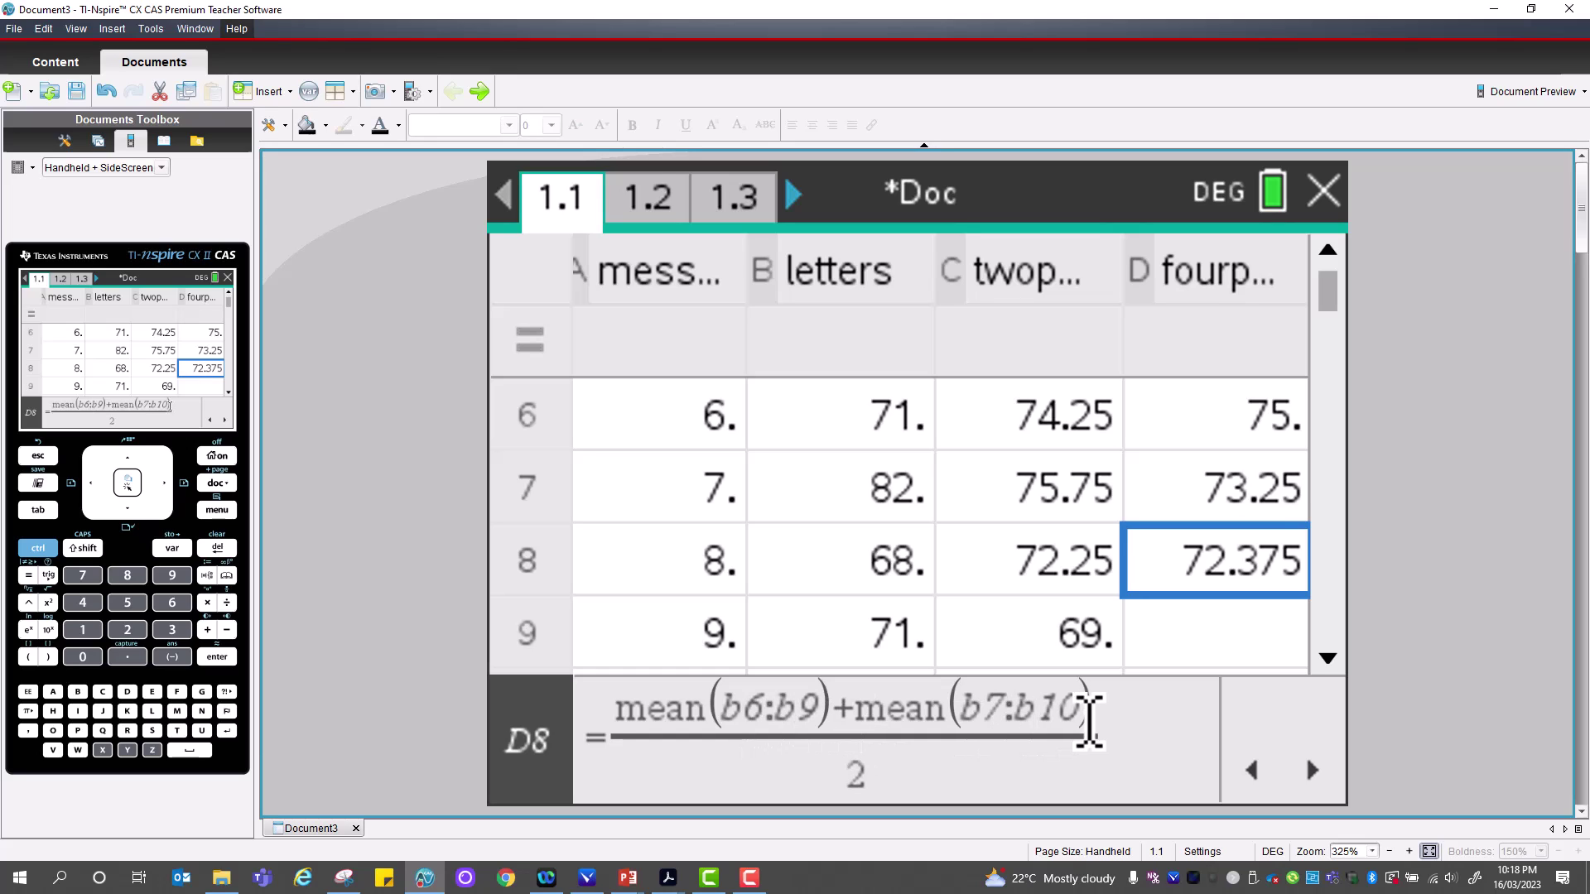
Enter an underscore in cells D9 and D10 as missing values, and return to the heading of column D
left_click(1224, 656)
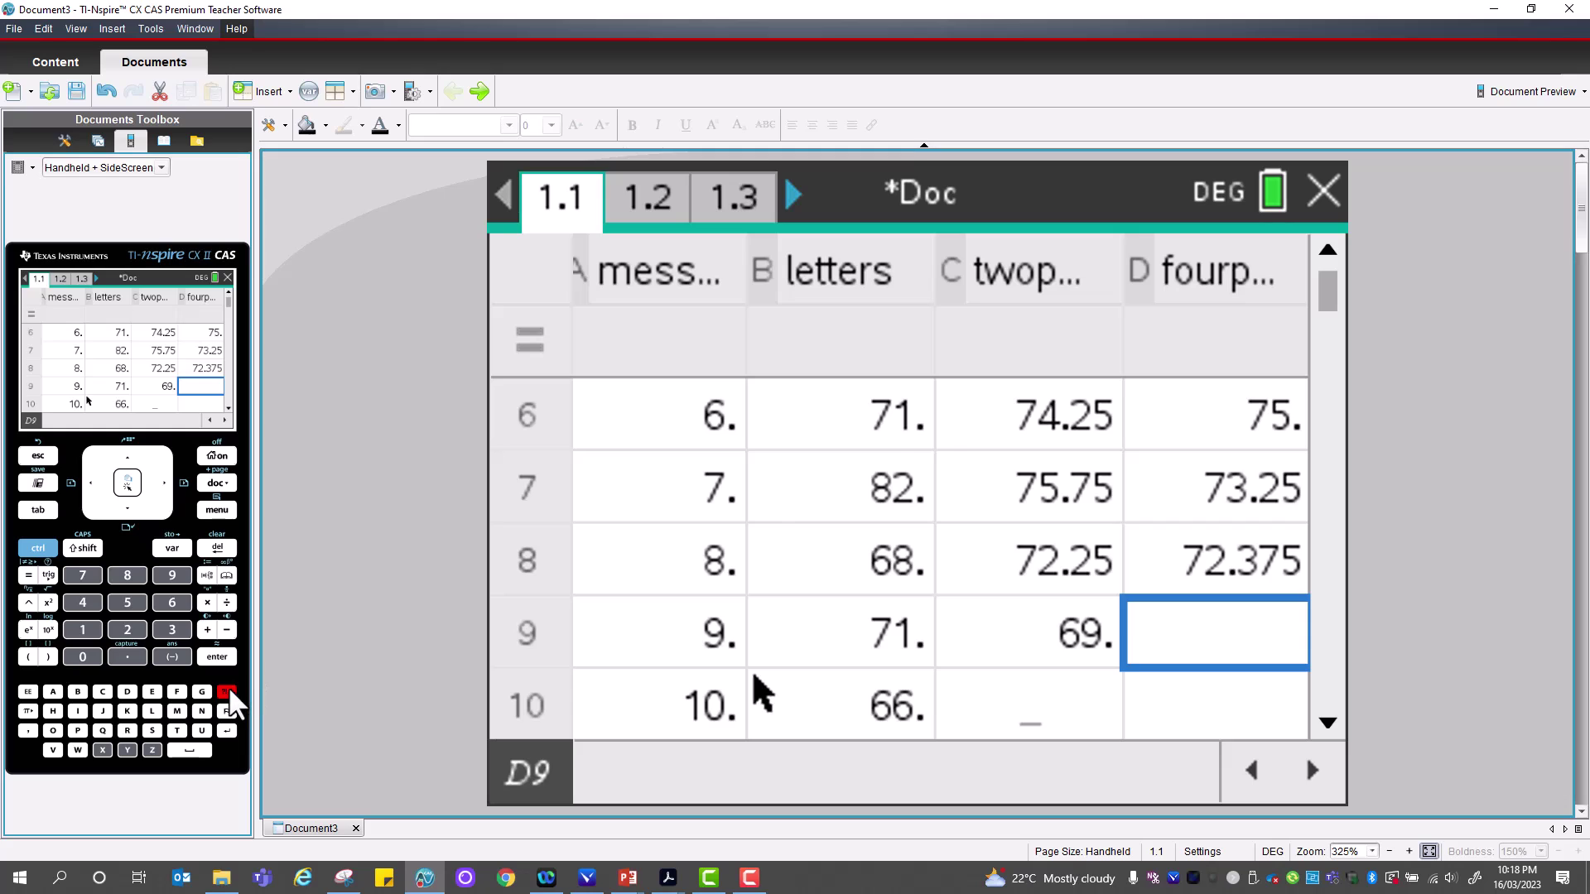
left_click(226, 691)
left_click(953, 513)
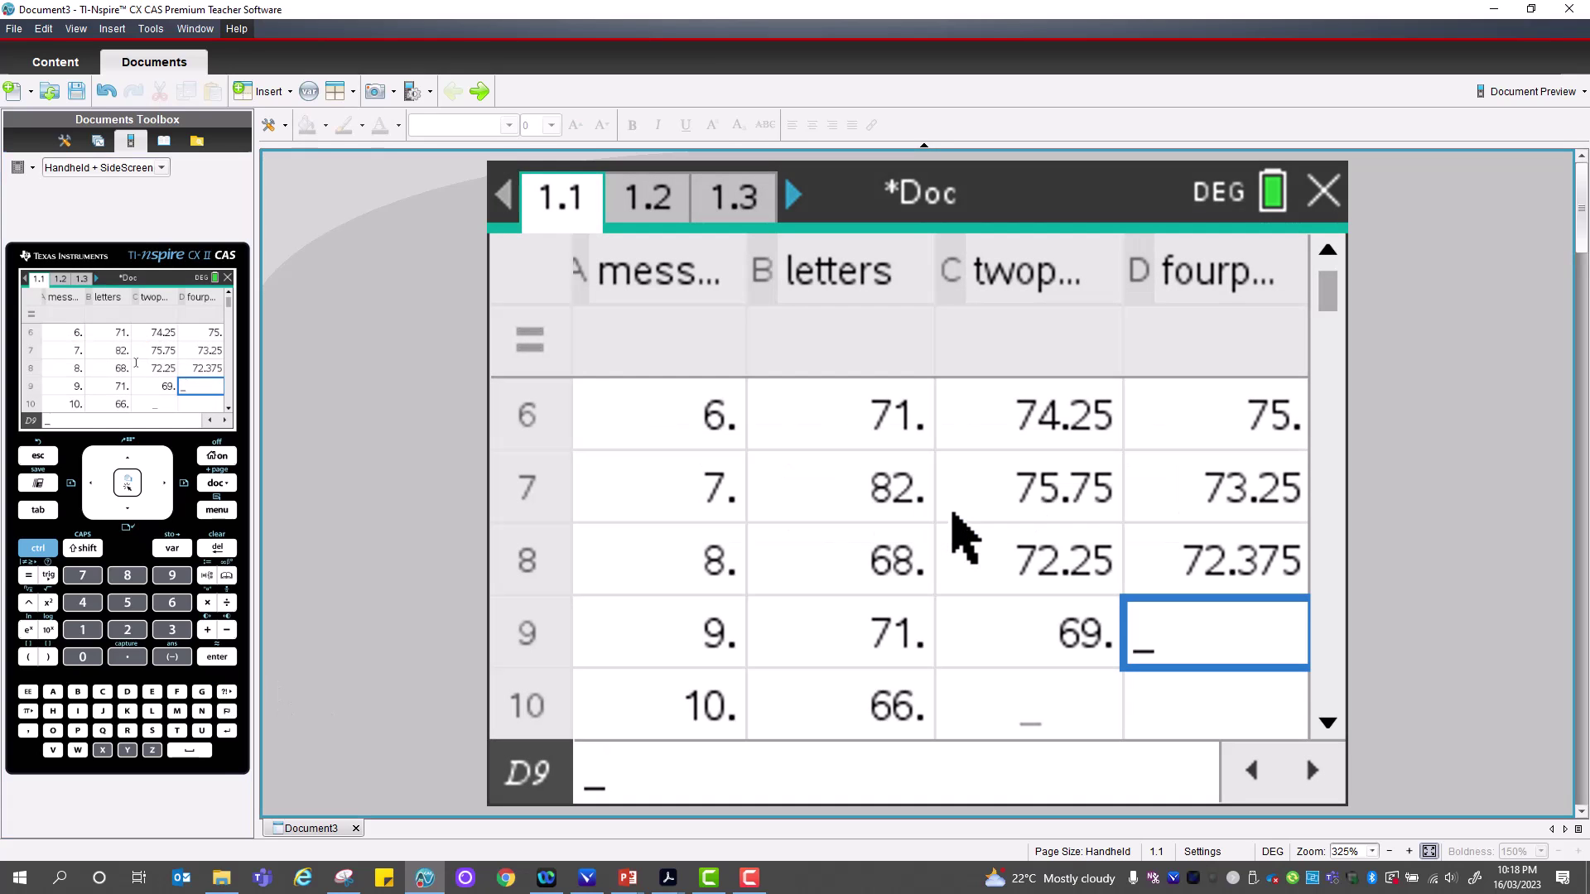
key("Return")
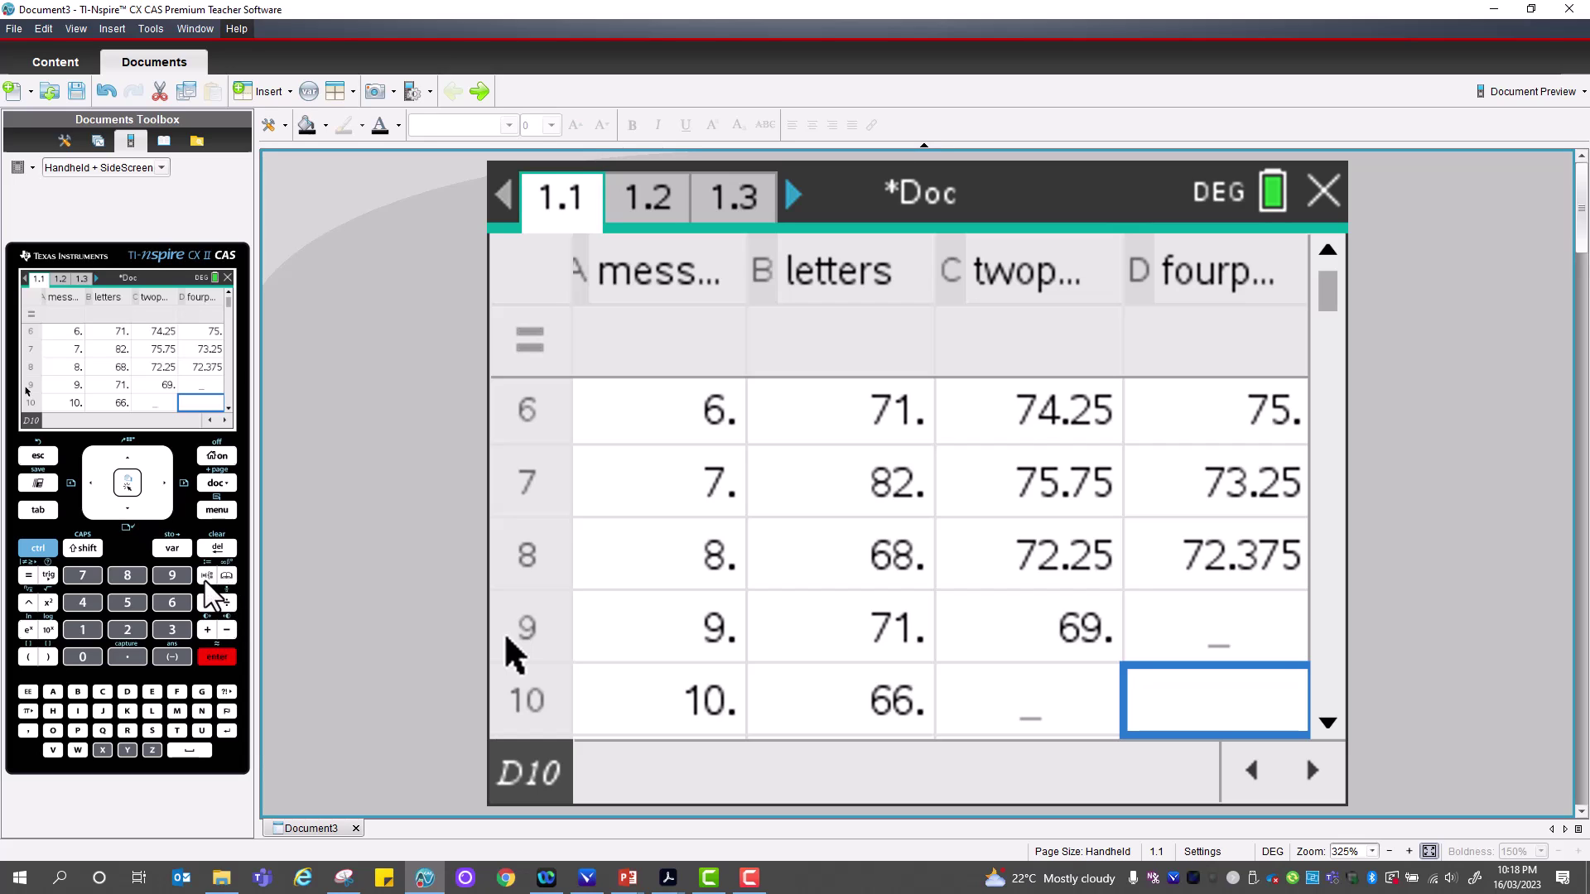
left_click(226, 691)
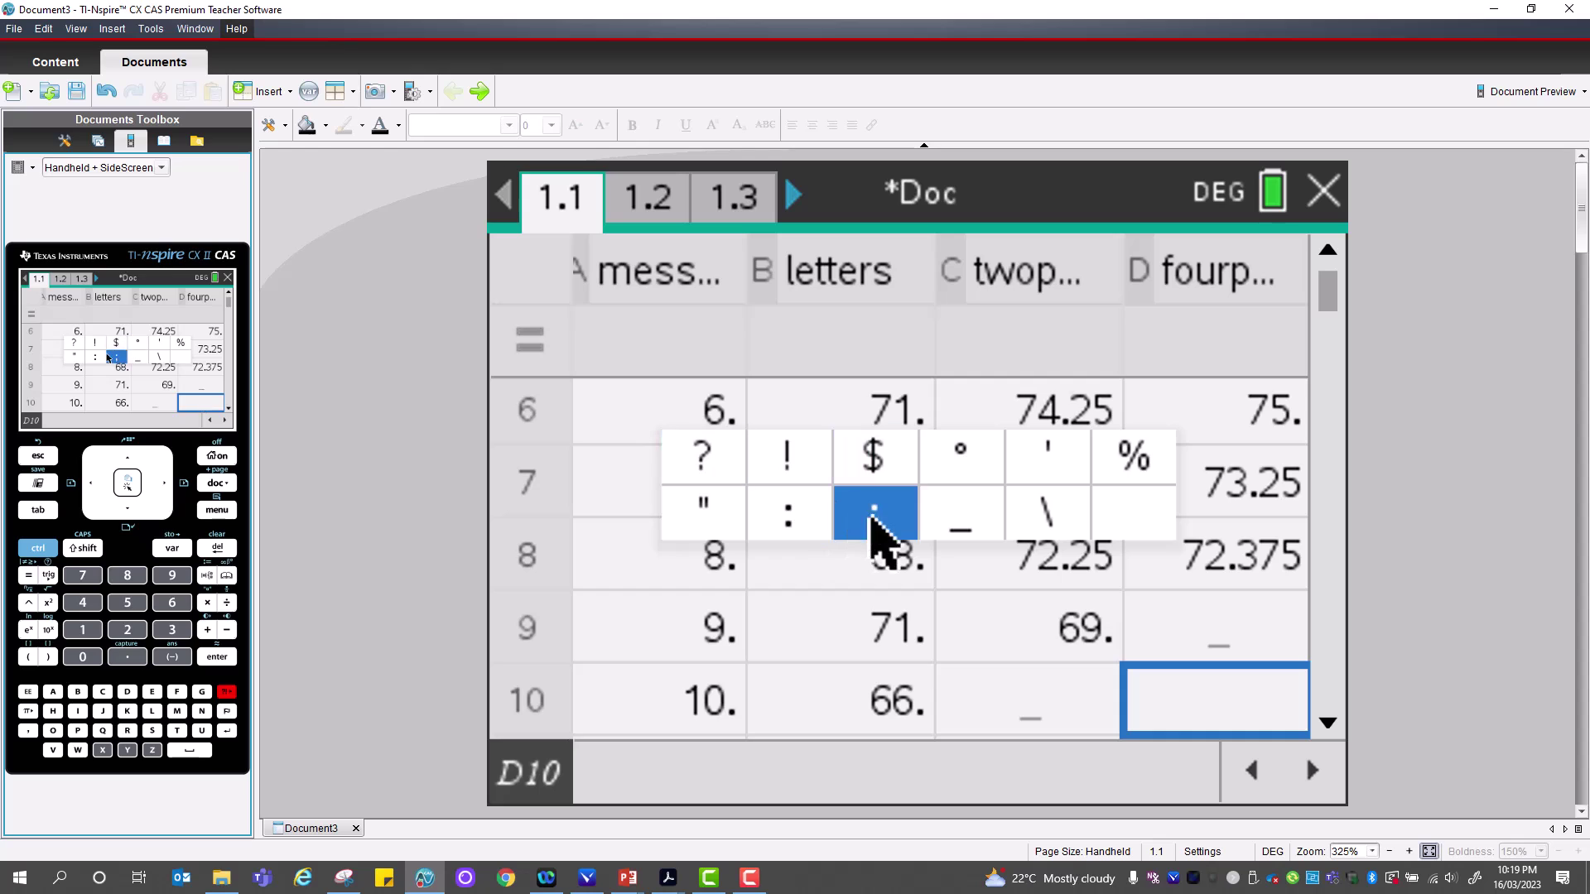
left_click(952, 514)
key("Return")
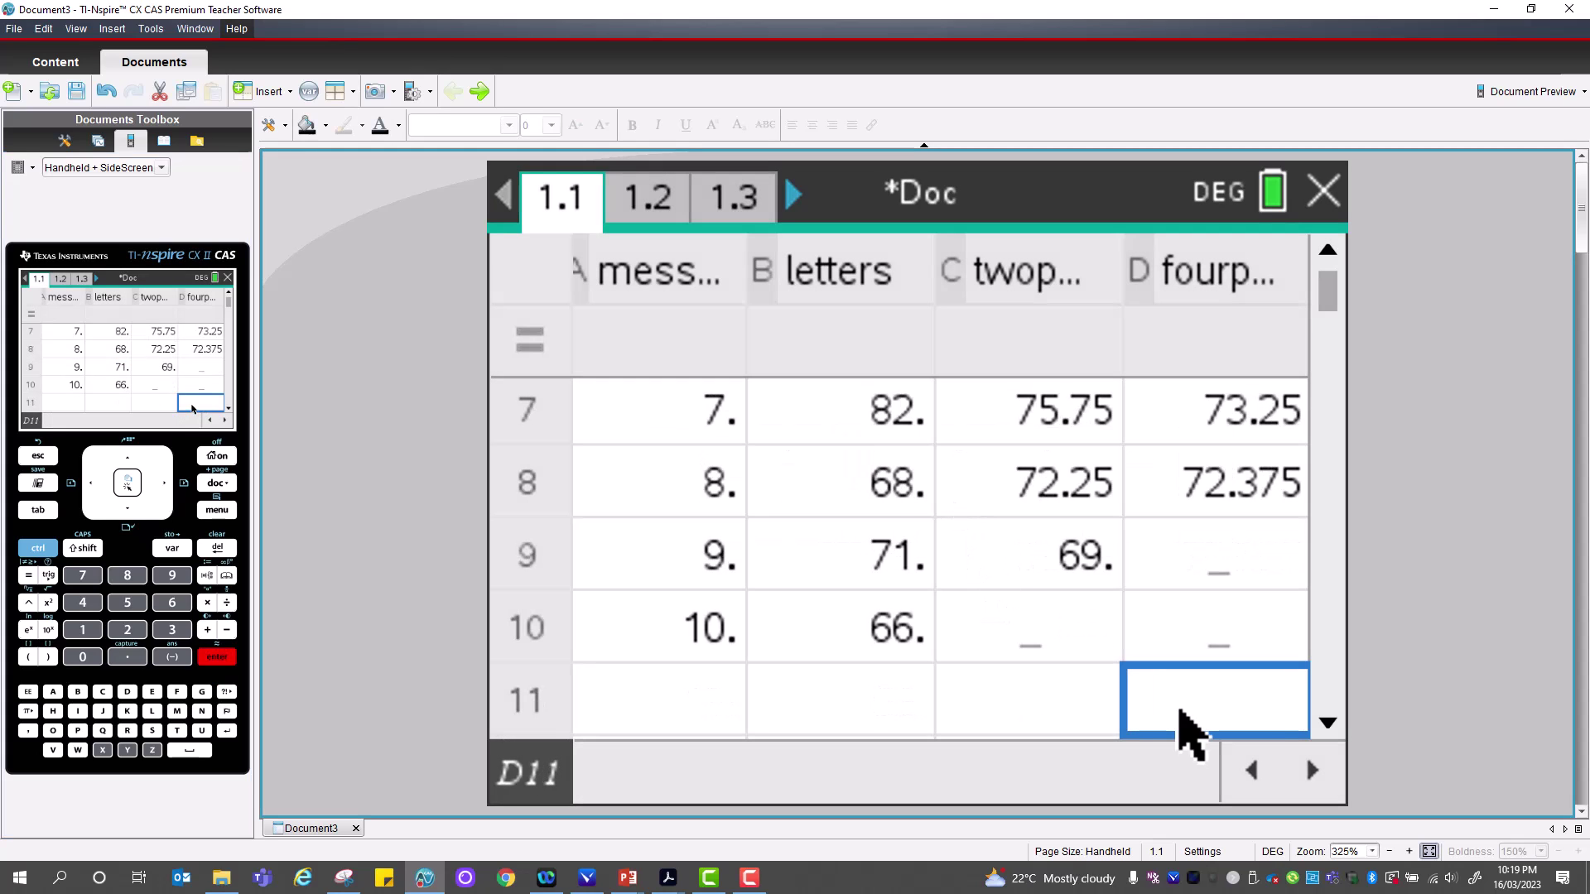
key("Up")
key("Up")
key("Up")
key("Up")
key("Up")
key("Up")
key("Up")
key("Up")
key("Up")
key("Up")
key("Up")
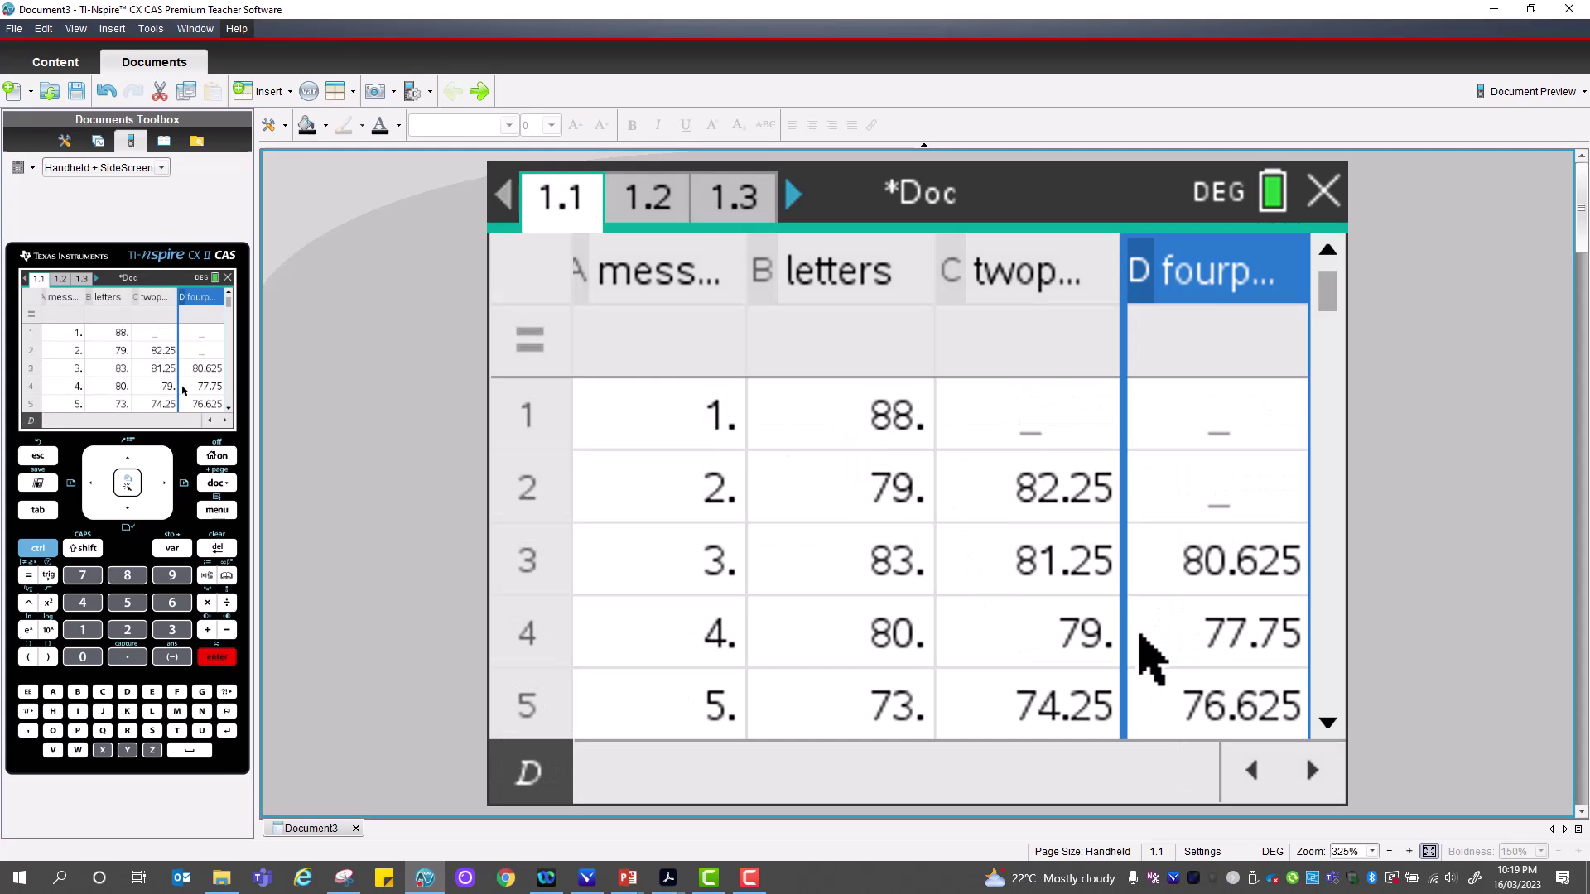
Add a Data & Statistics page and plot letters on the vertical axis against message on the horizontal axis
left_click(215, 457)
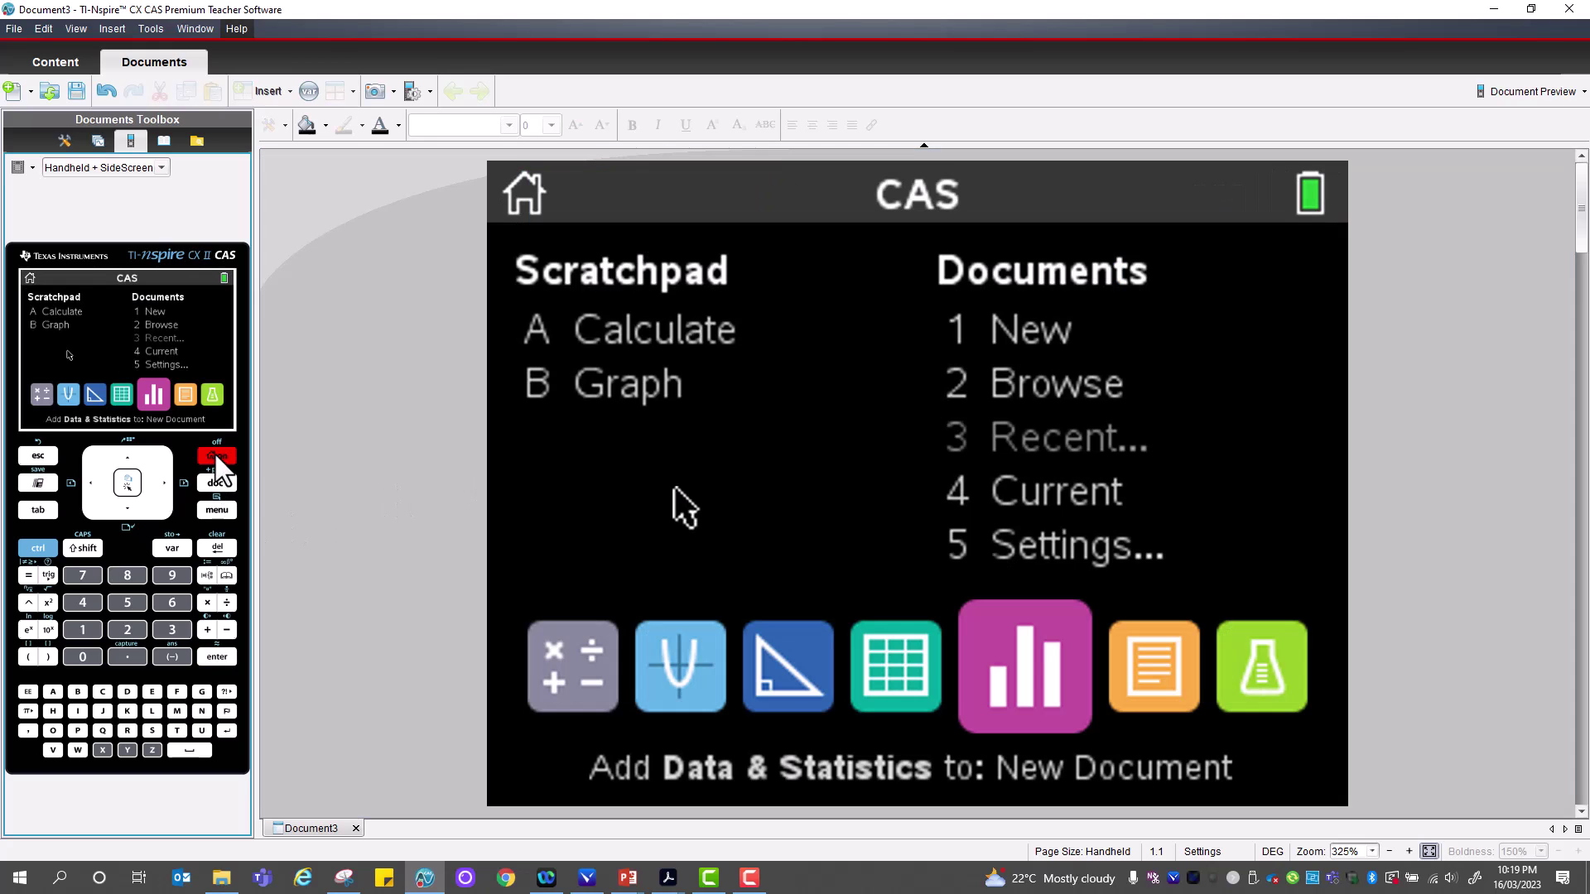
left_click(1007, 659)
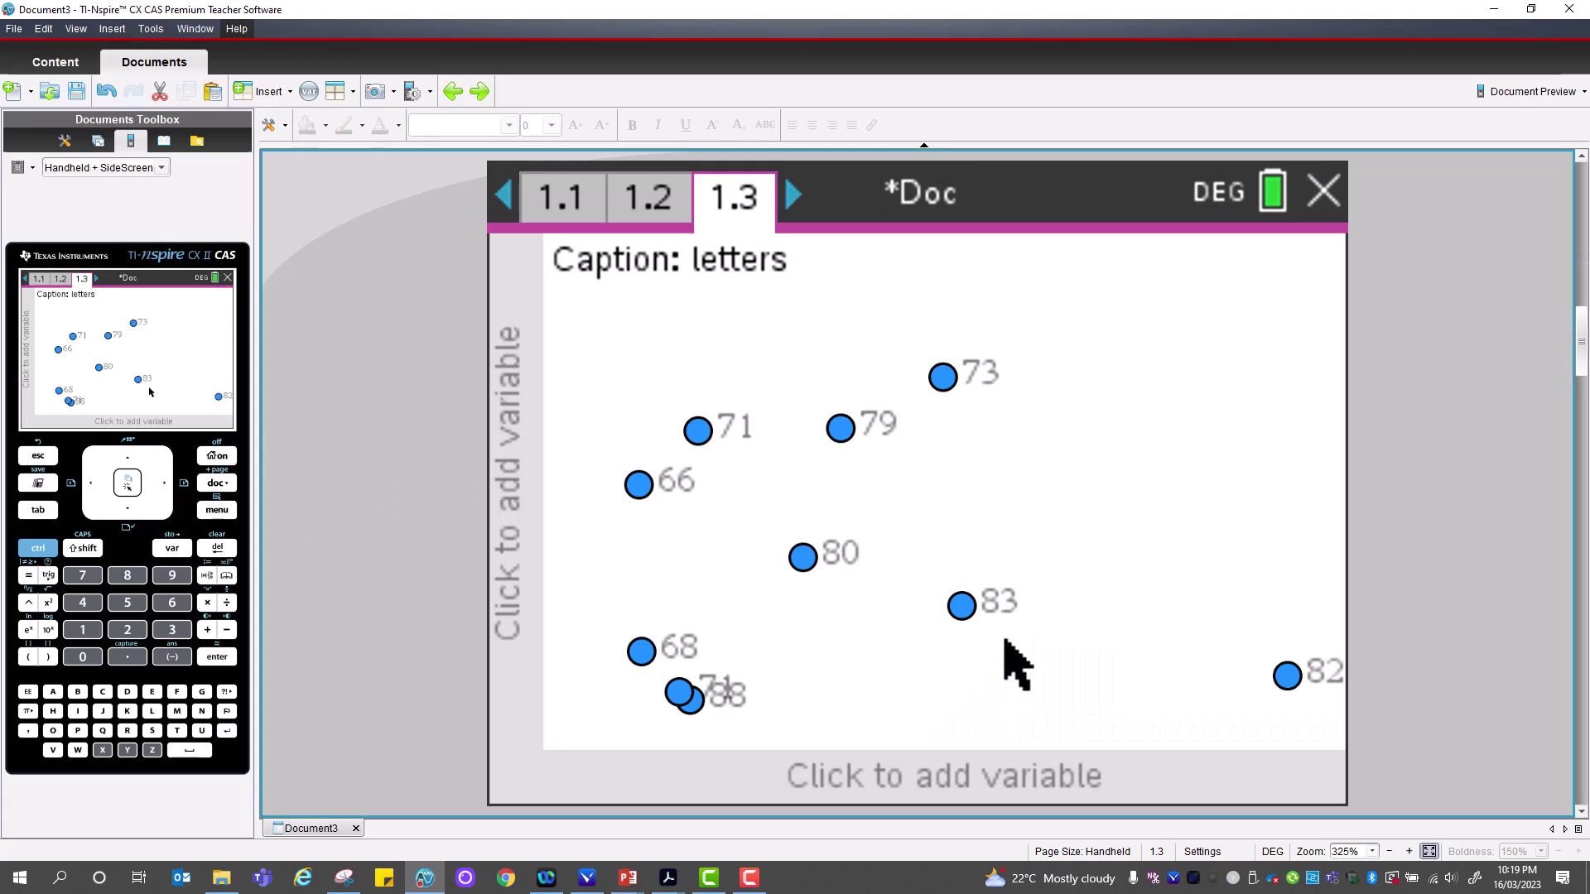
left_click(508, 457)
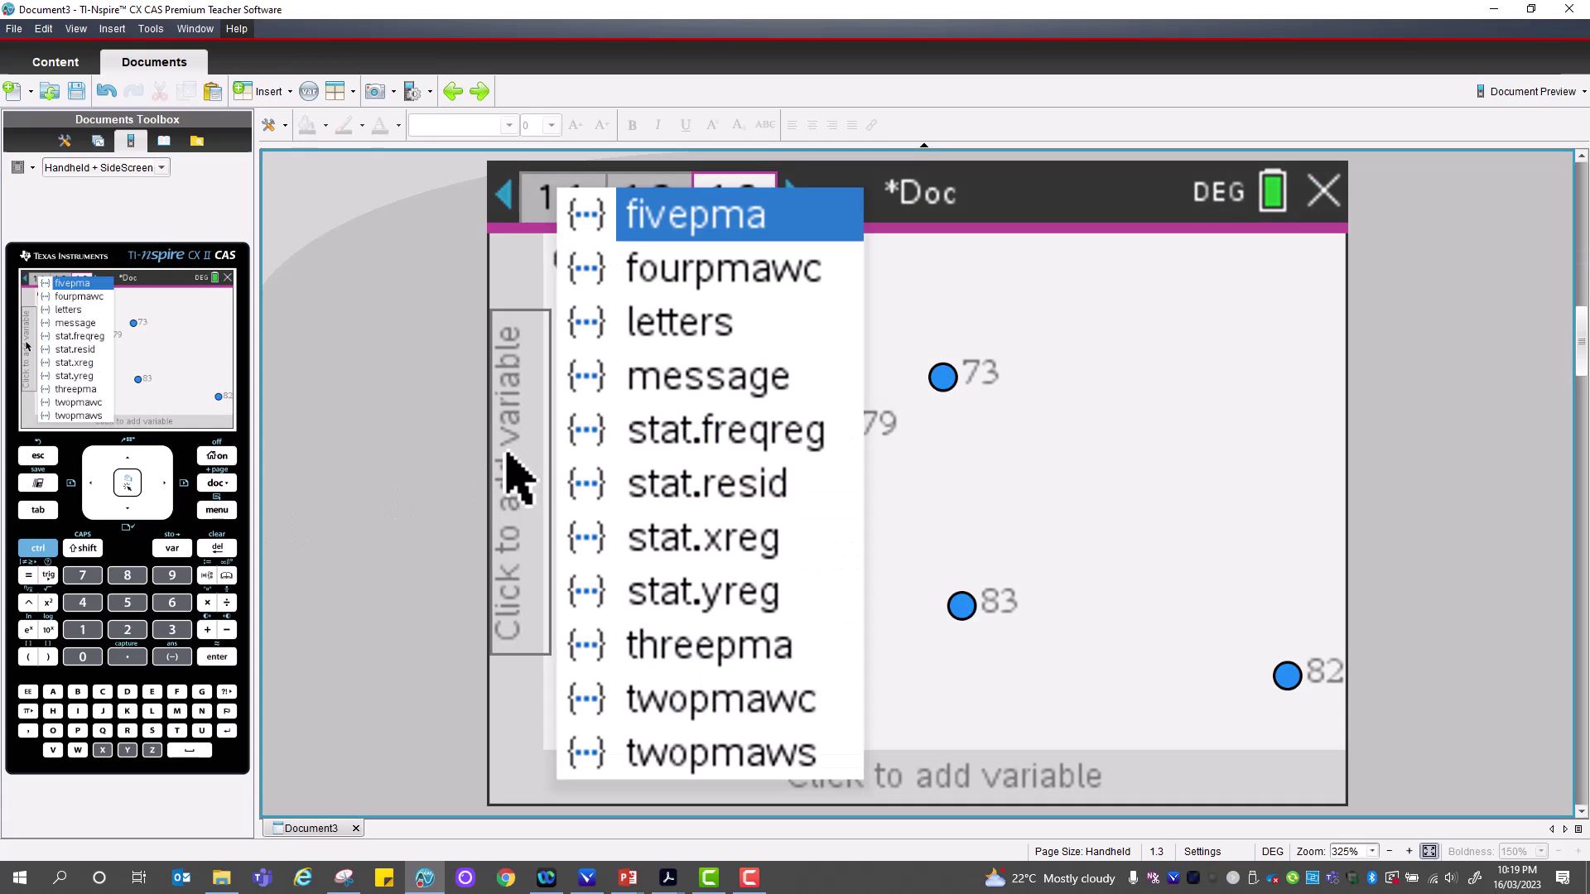
left_click(672, 323)
left_click(867, 766)
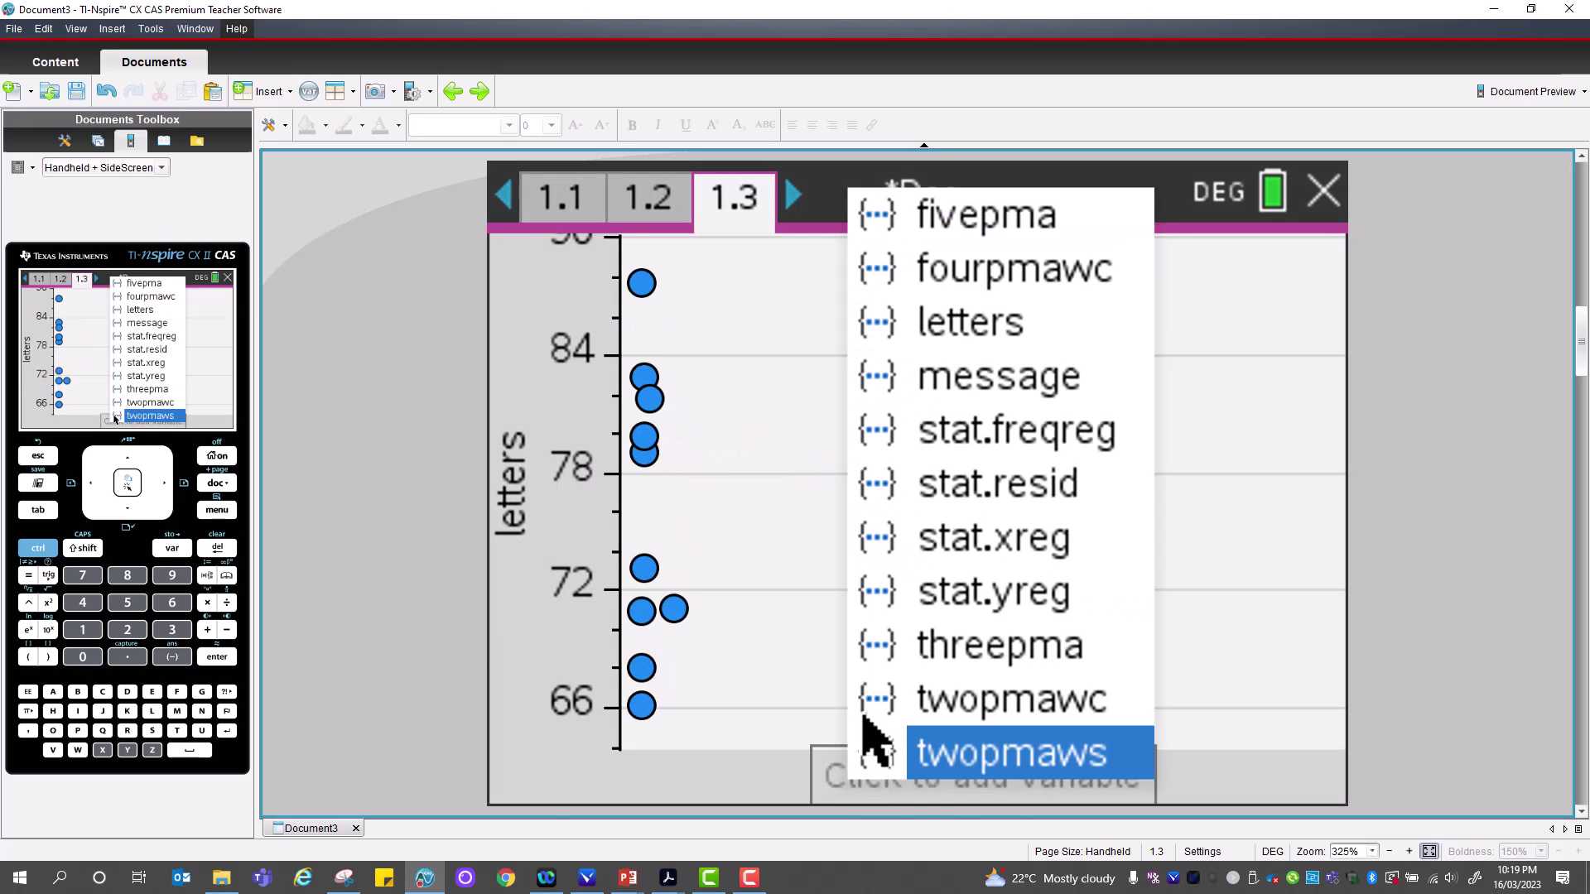
left_click(953, 382)
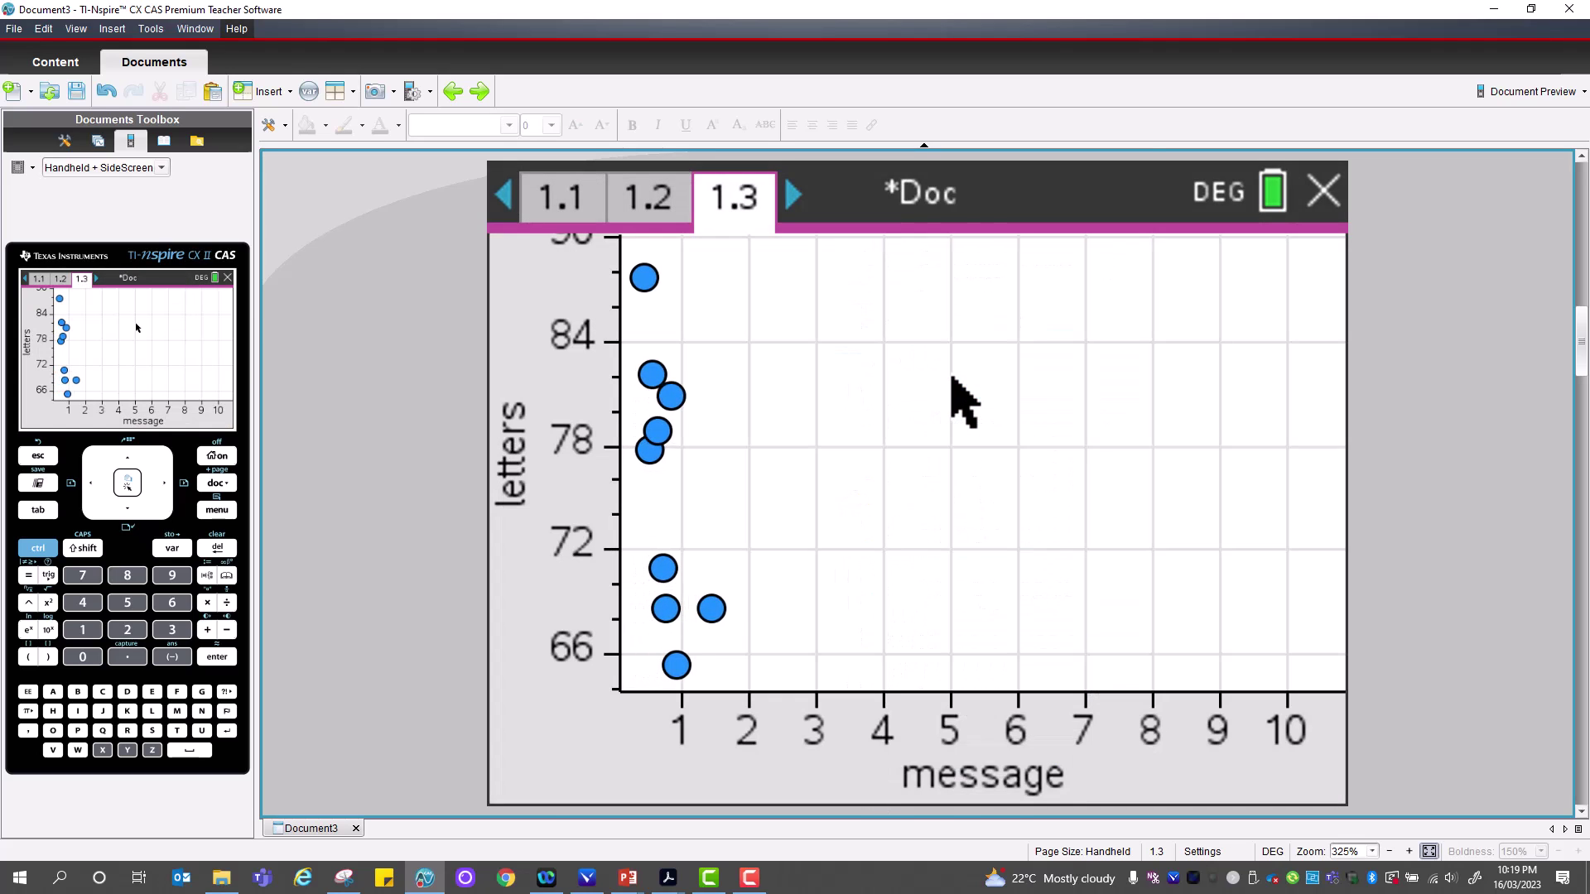
Add fourpmawc as a second Y variable on the letters against message plot
left_click(217, 510)
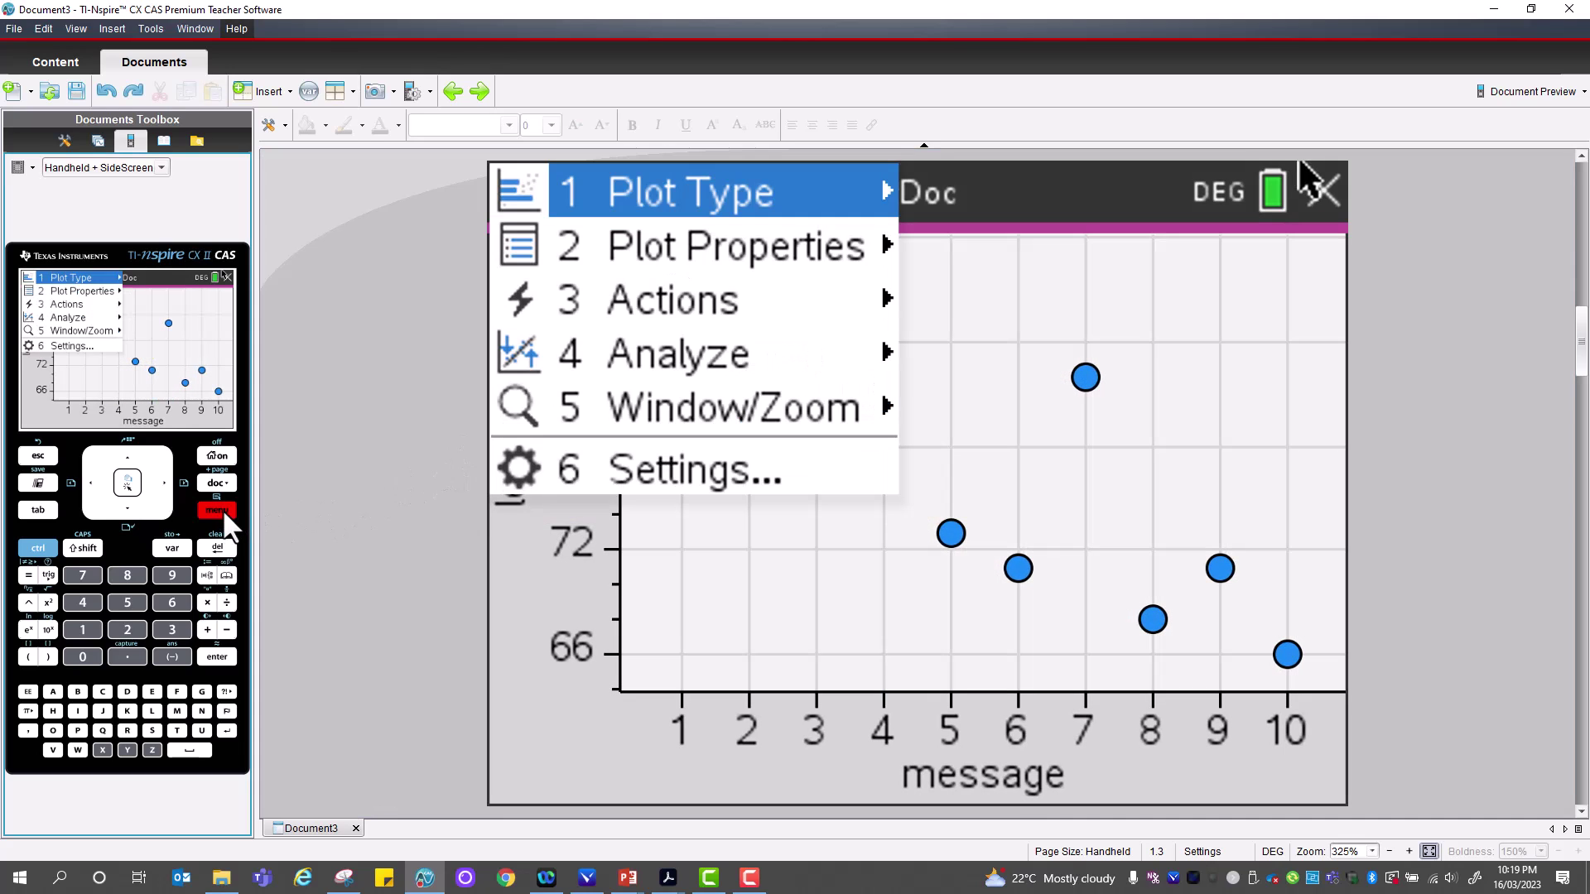
left_click(757, 259)
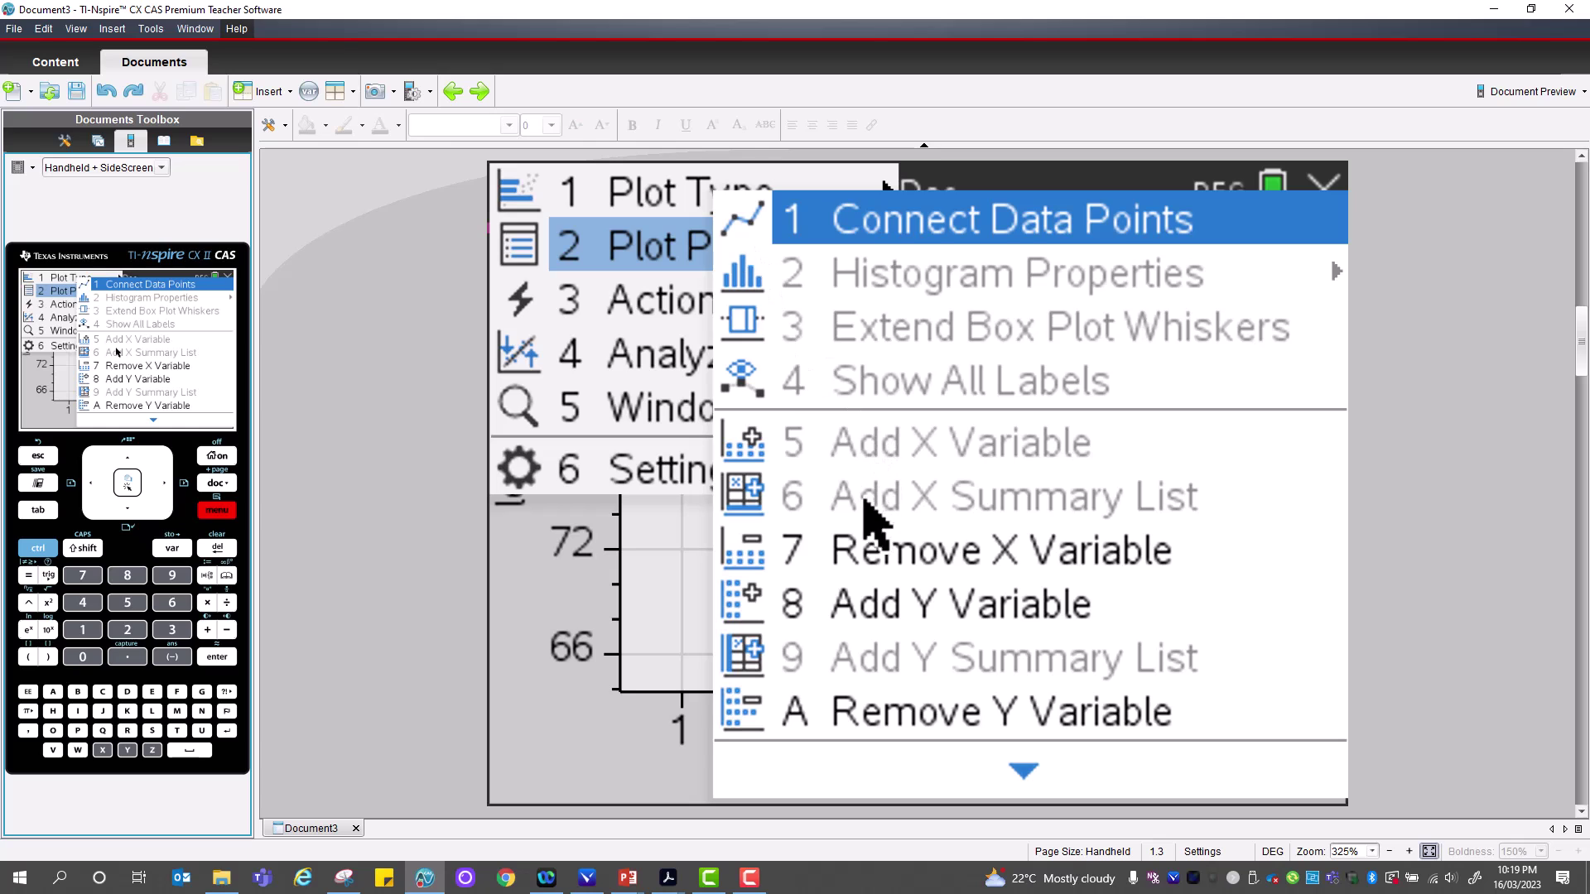
left_click(886, 609)
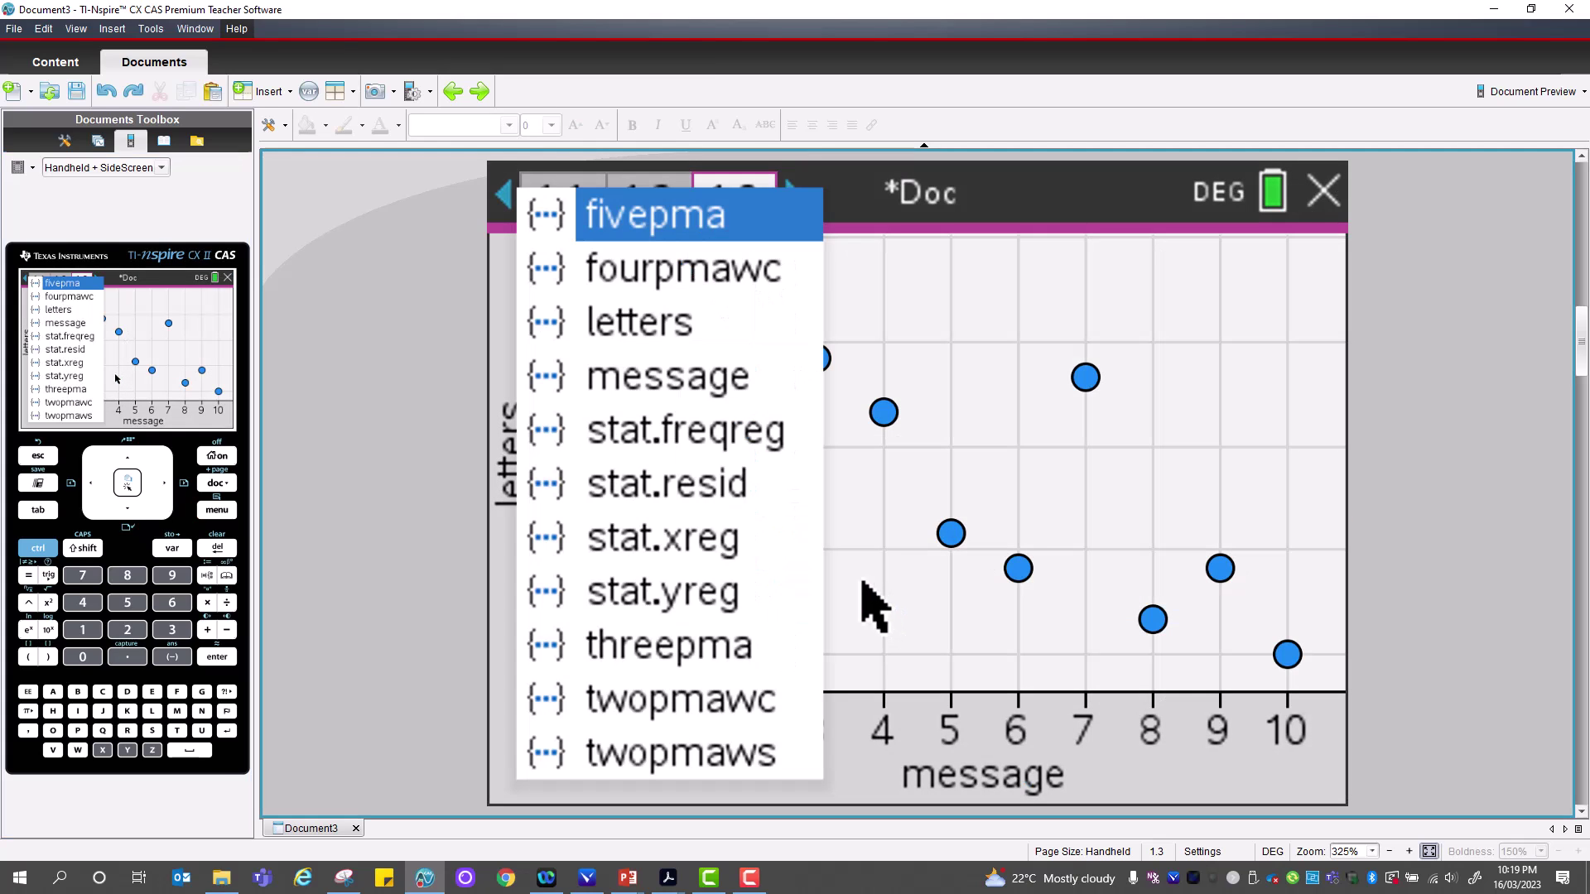
left_click(709, 284)
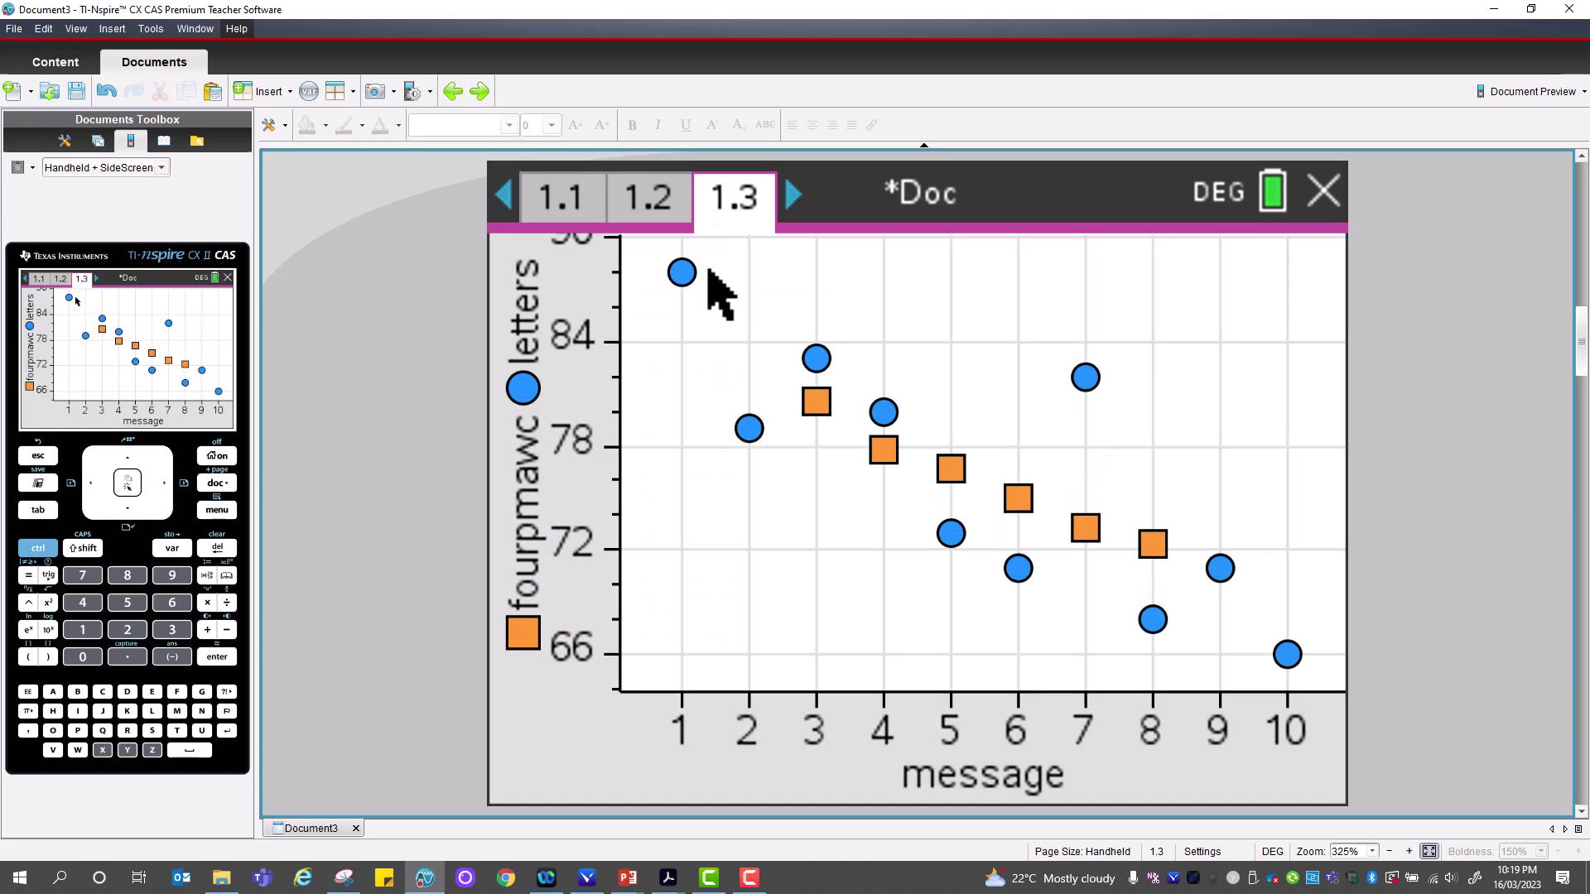
Connect the data points of the letters and fourpmawc series on the plot
mouse_move(846, 412)
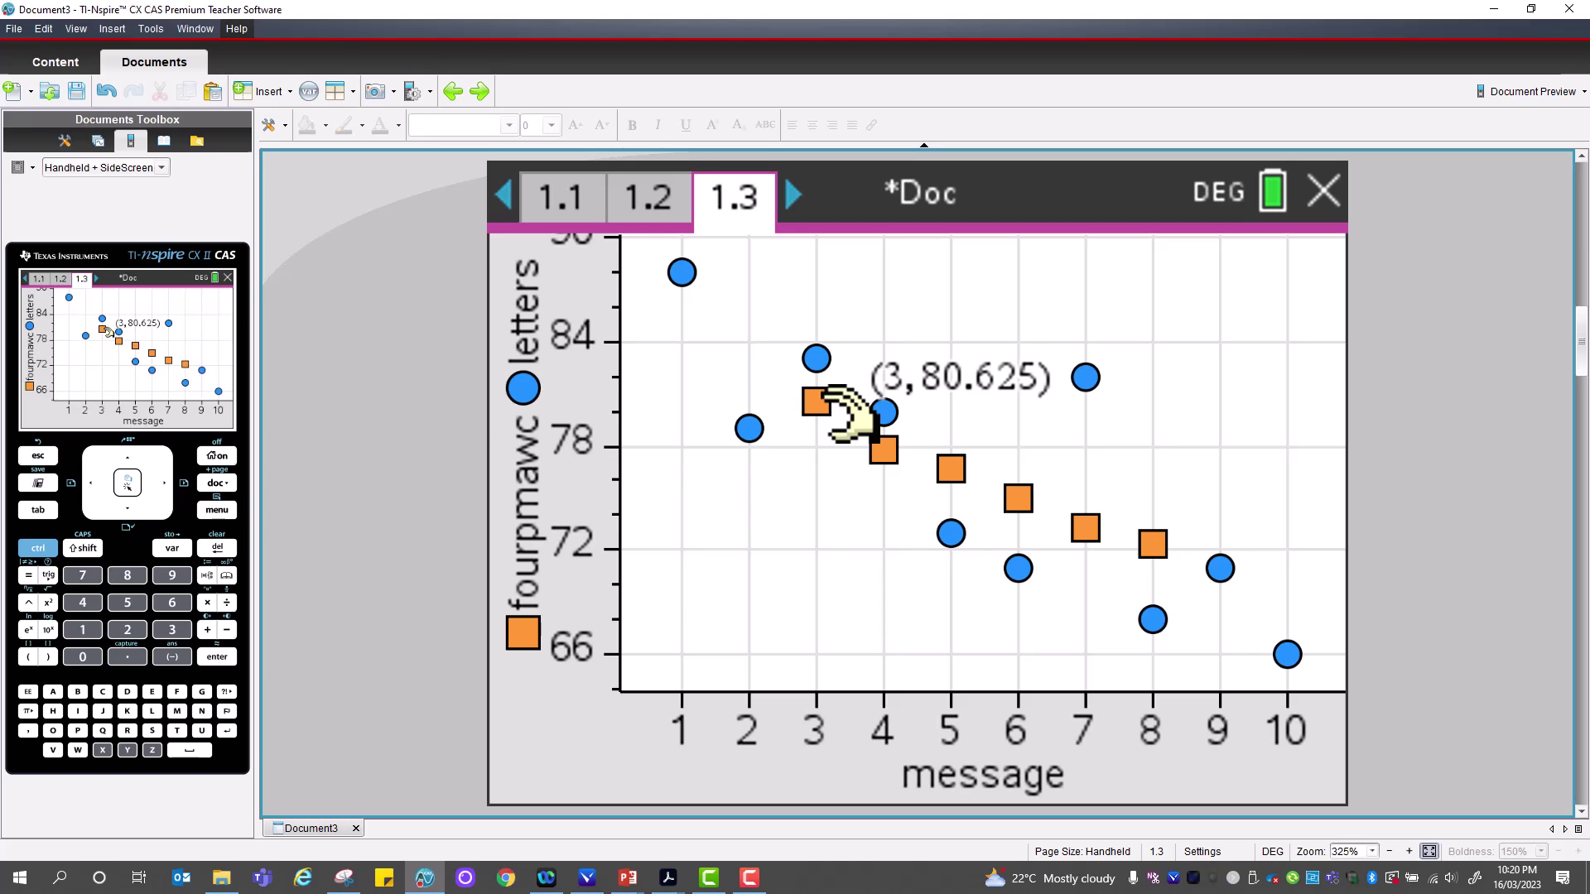
left_click(217, 510)
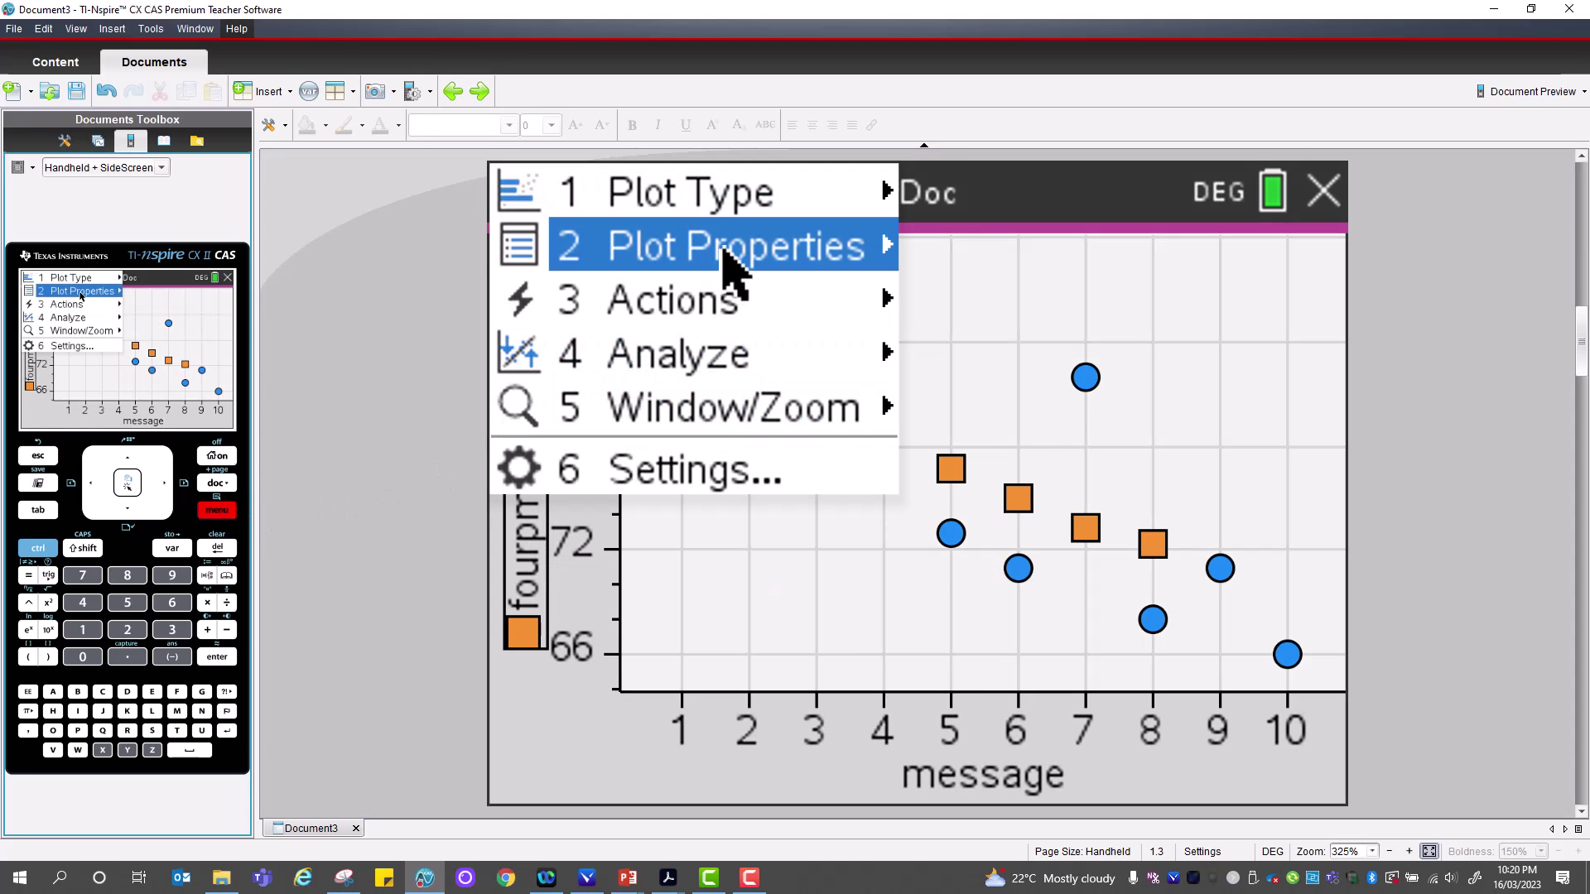
mouse_move(733, 257)
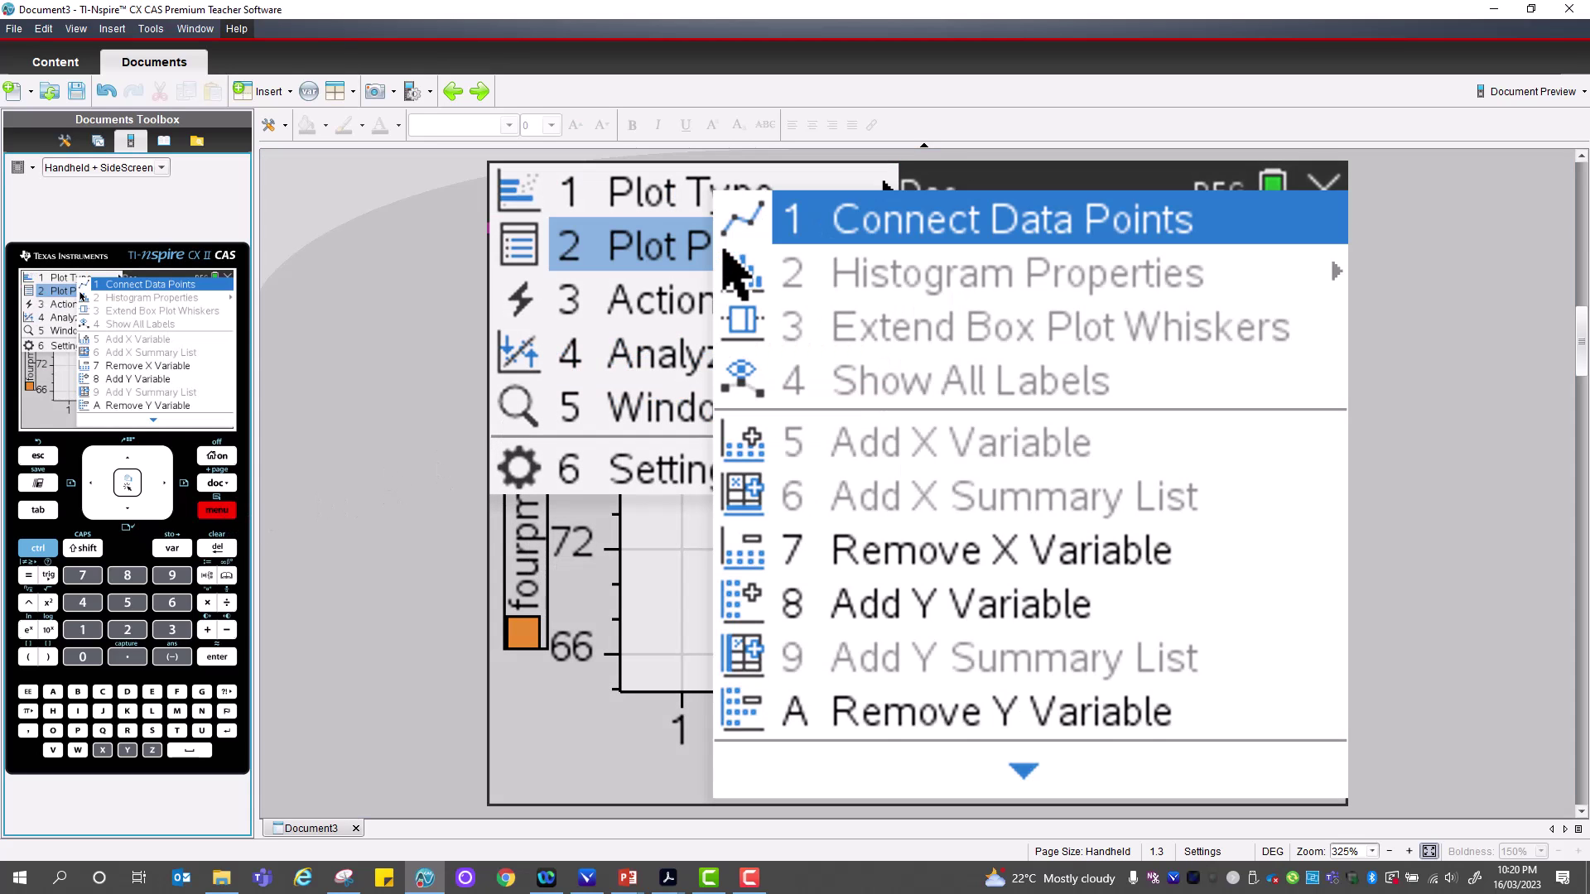
left_click(885, 226)
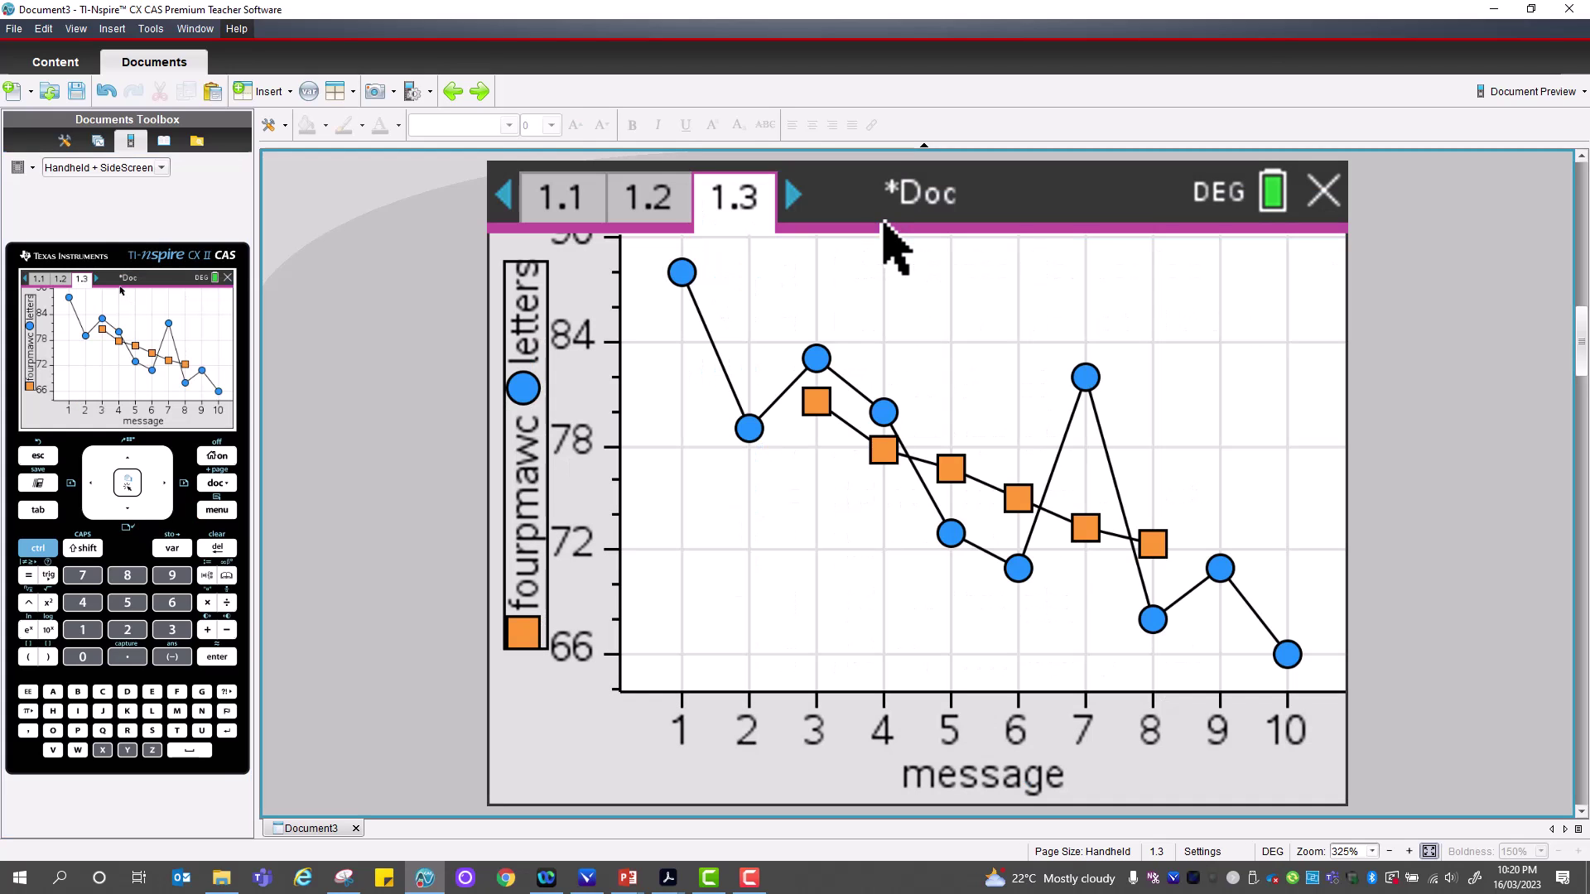
Add another Data & Statistics page and plot fourpmawc on the vertical axis against message on the horizontal axis
mouse_move(874, 369)
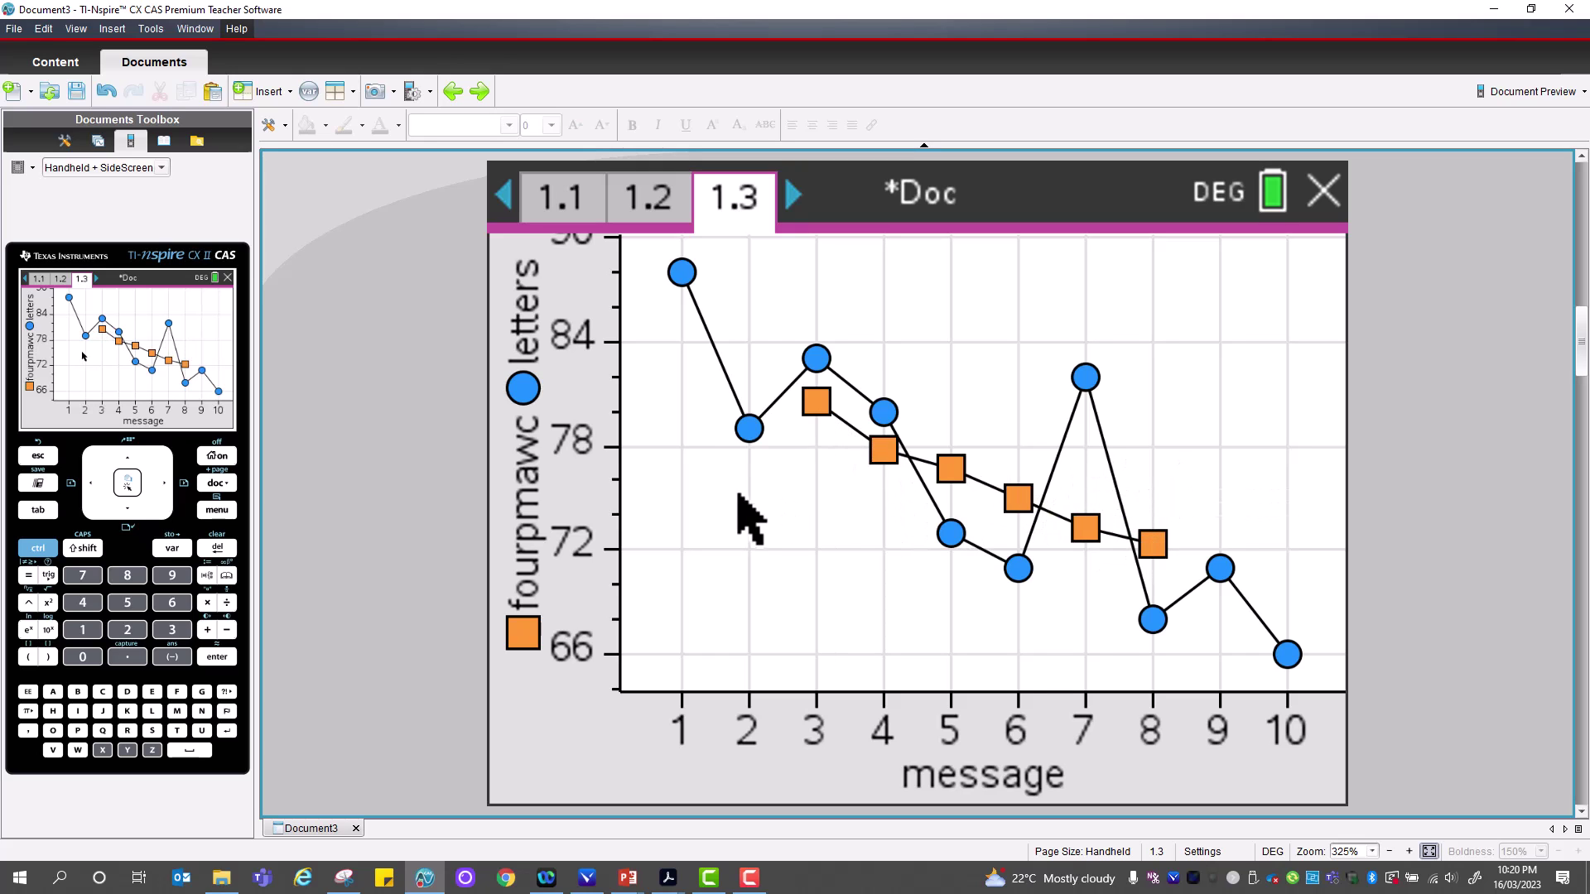
key("Home")
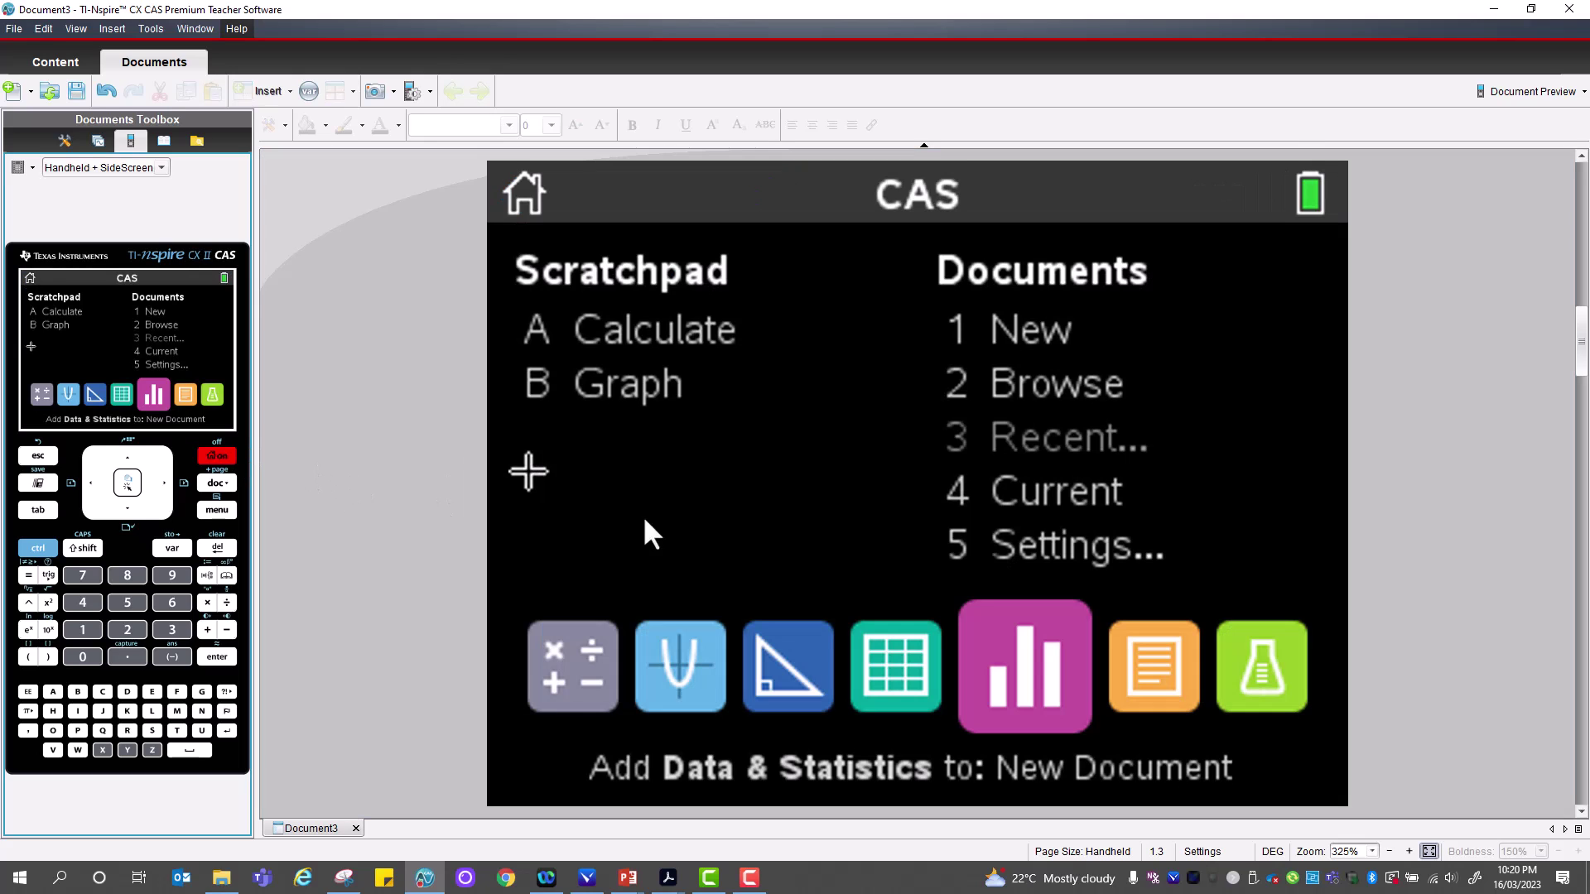
left_click(974, 534)
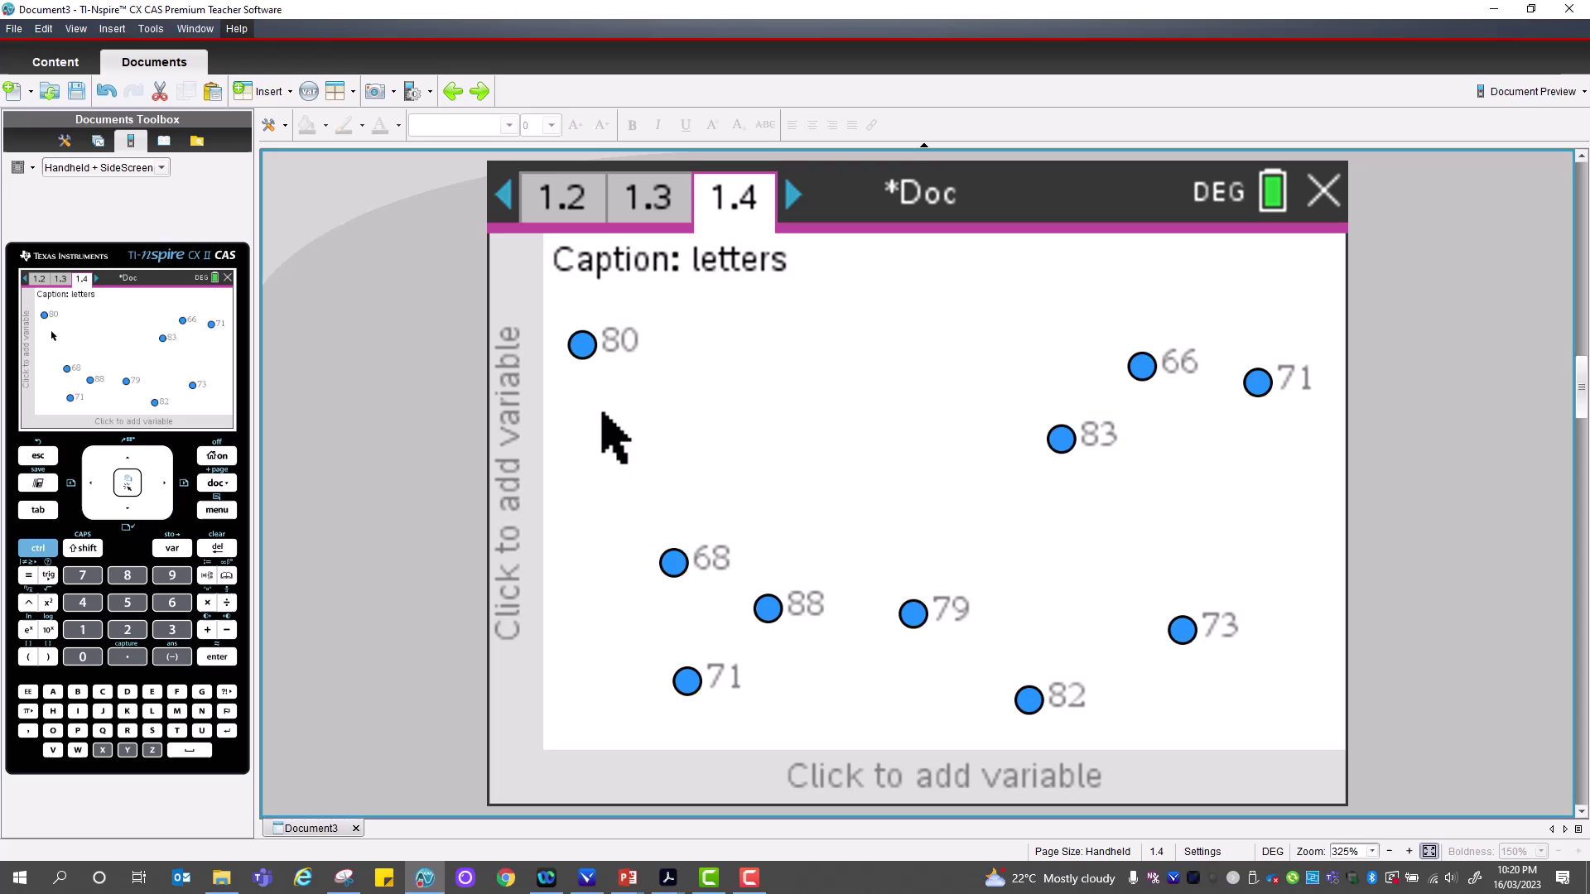
left_click(523, 444)
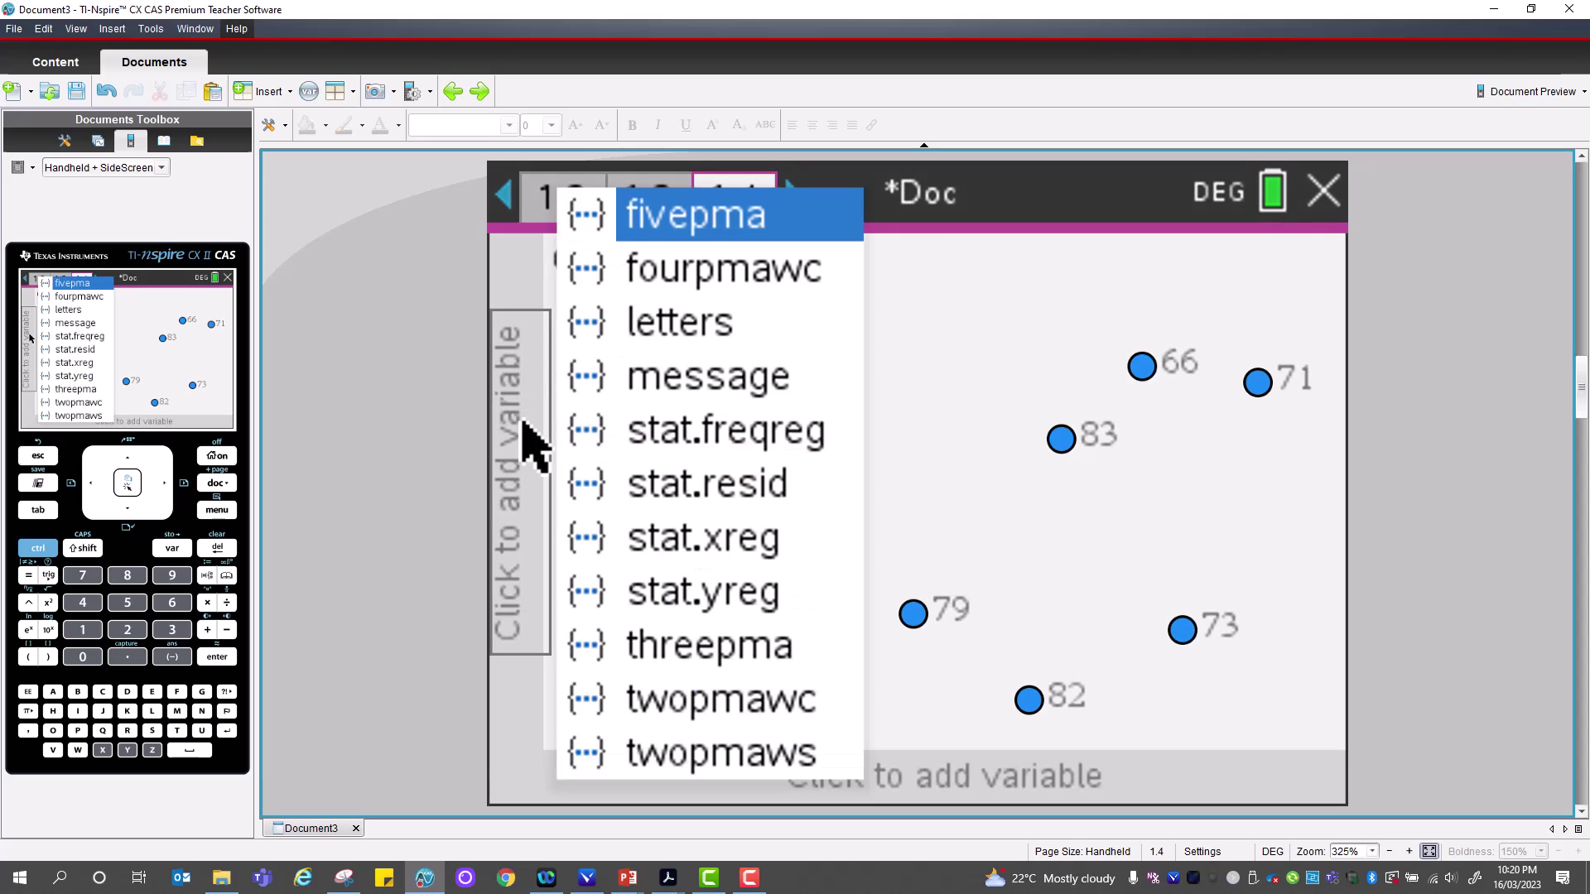
left_click(767, 290)
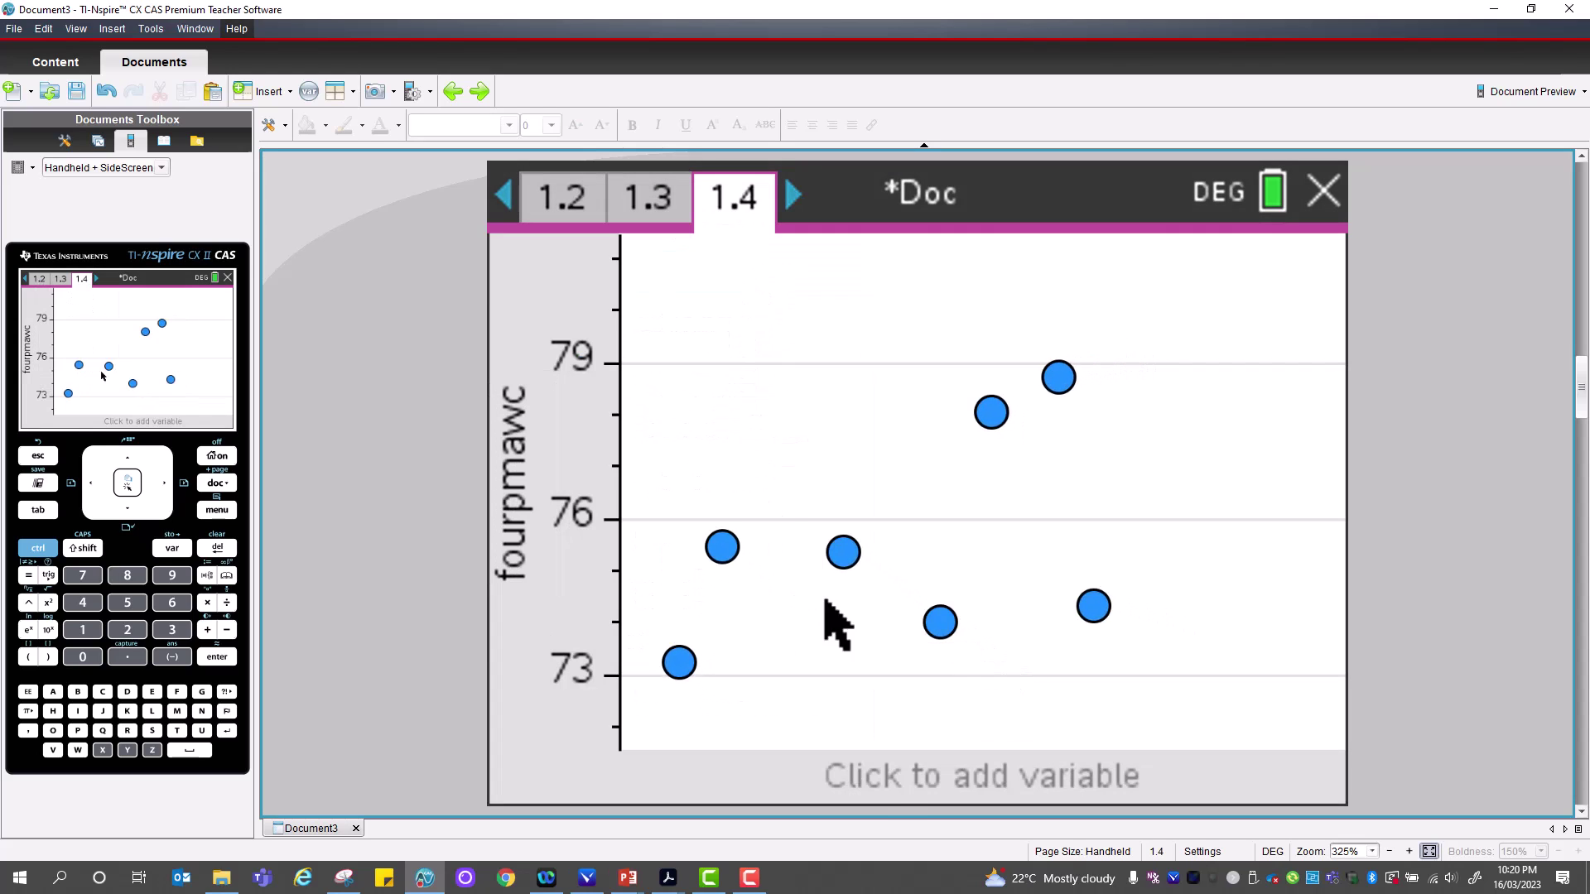
left_click(880, 772)
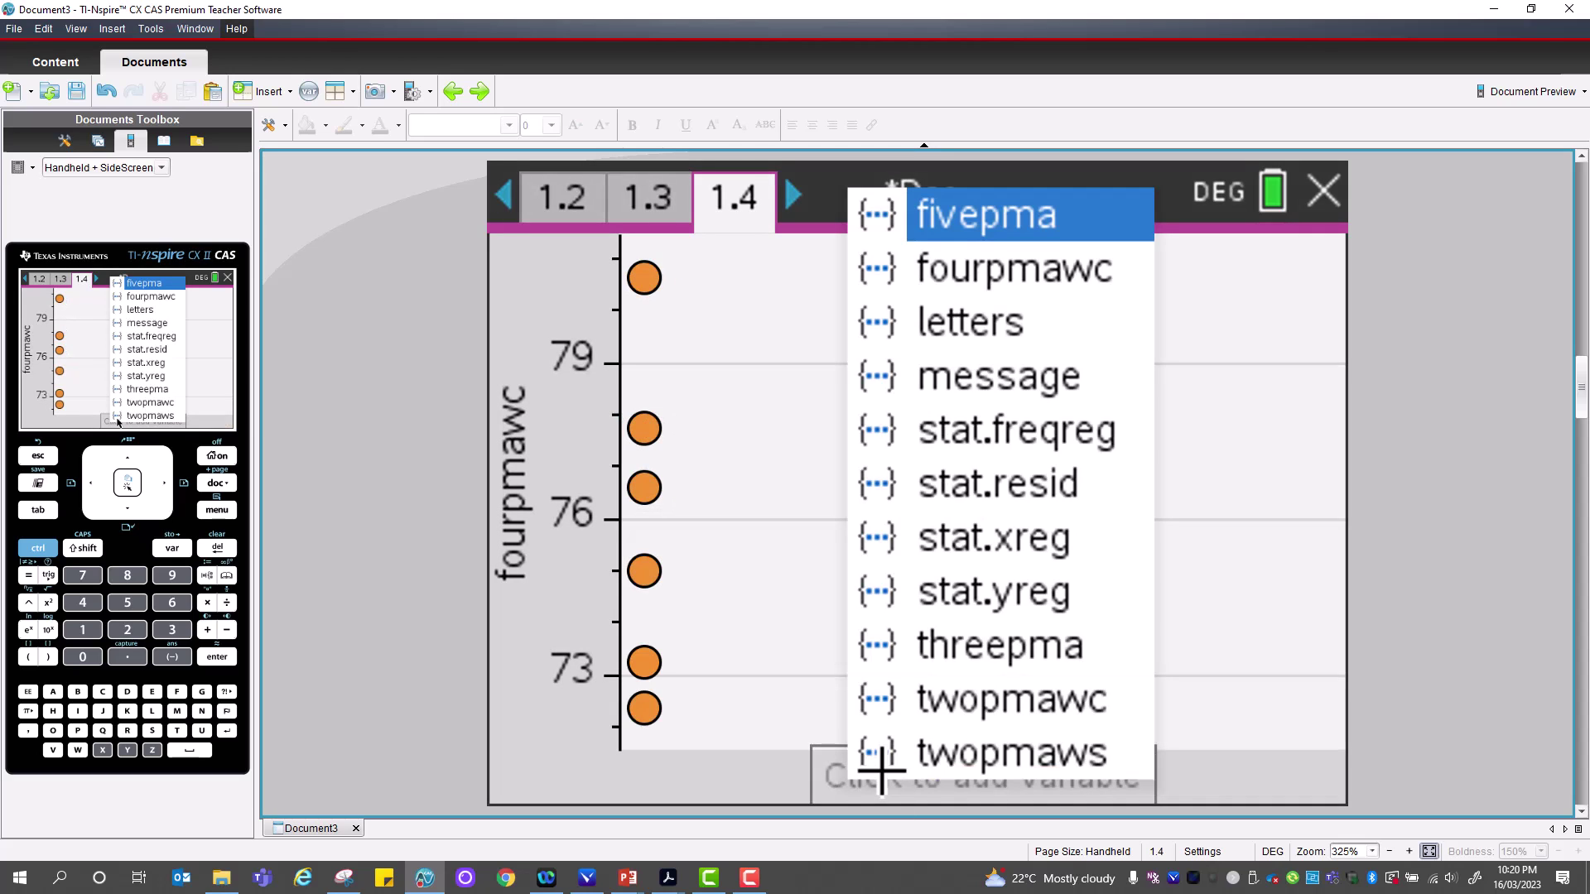
left_click(1005, 373)
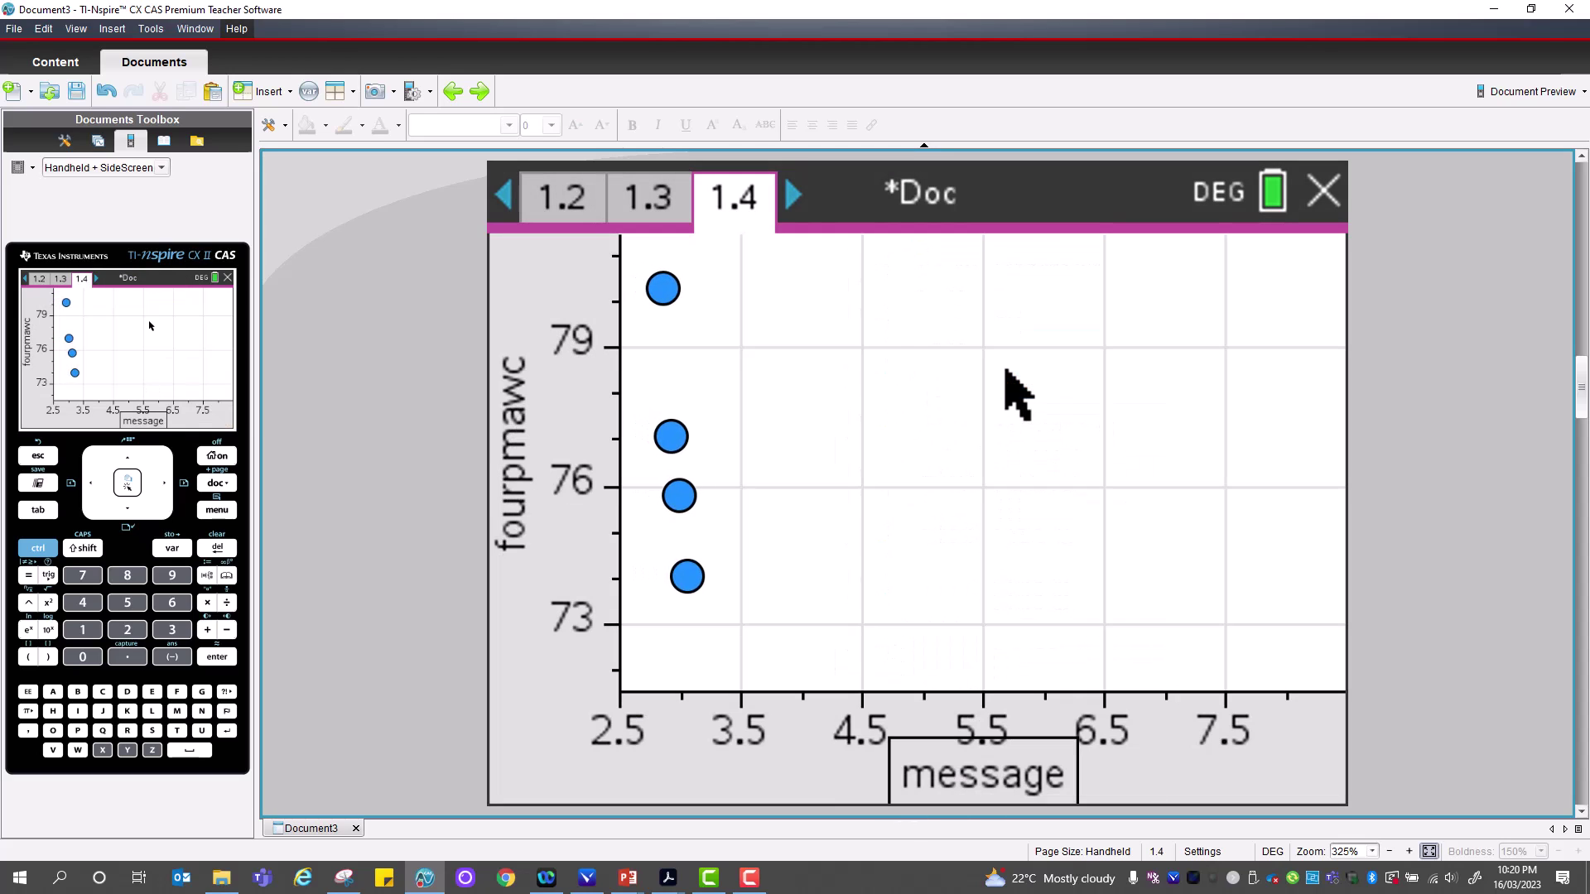
Show the linear (a+bx) regression line on the fourpmawc against message plot
left_click(224, 509)
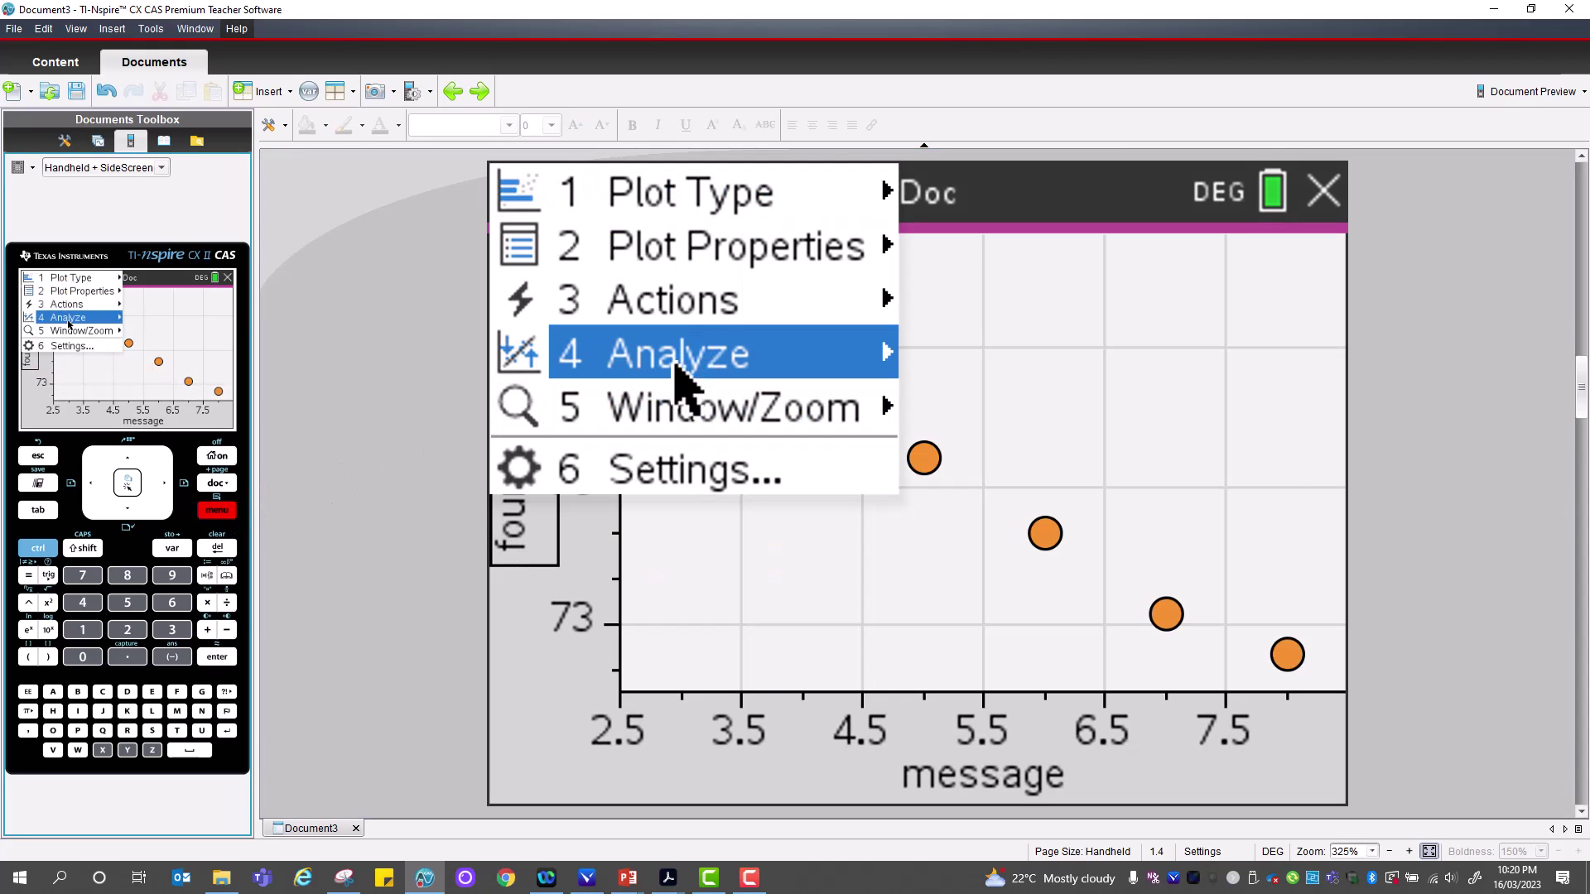
mouse_move(679, 386)
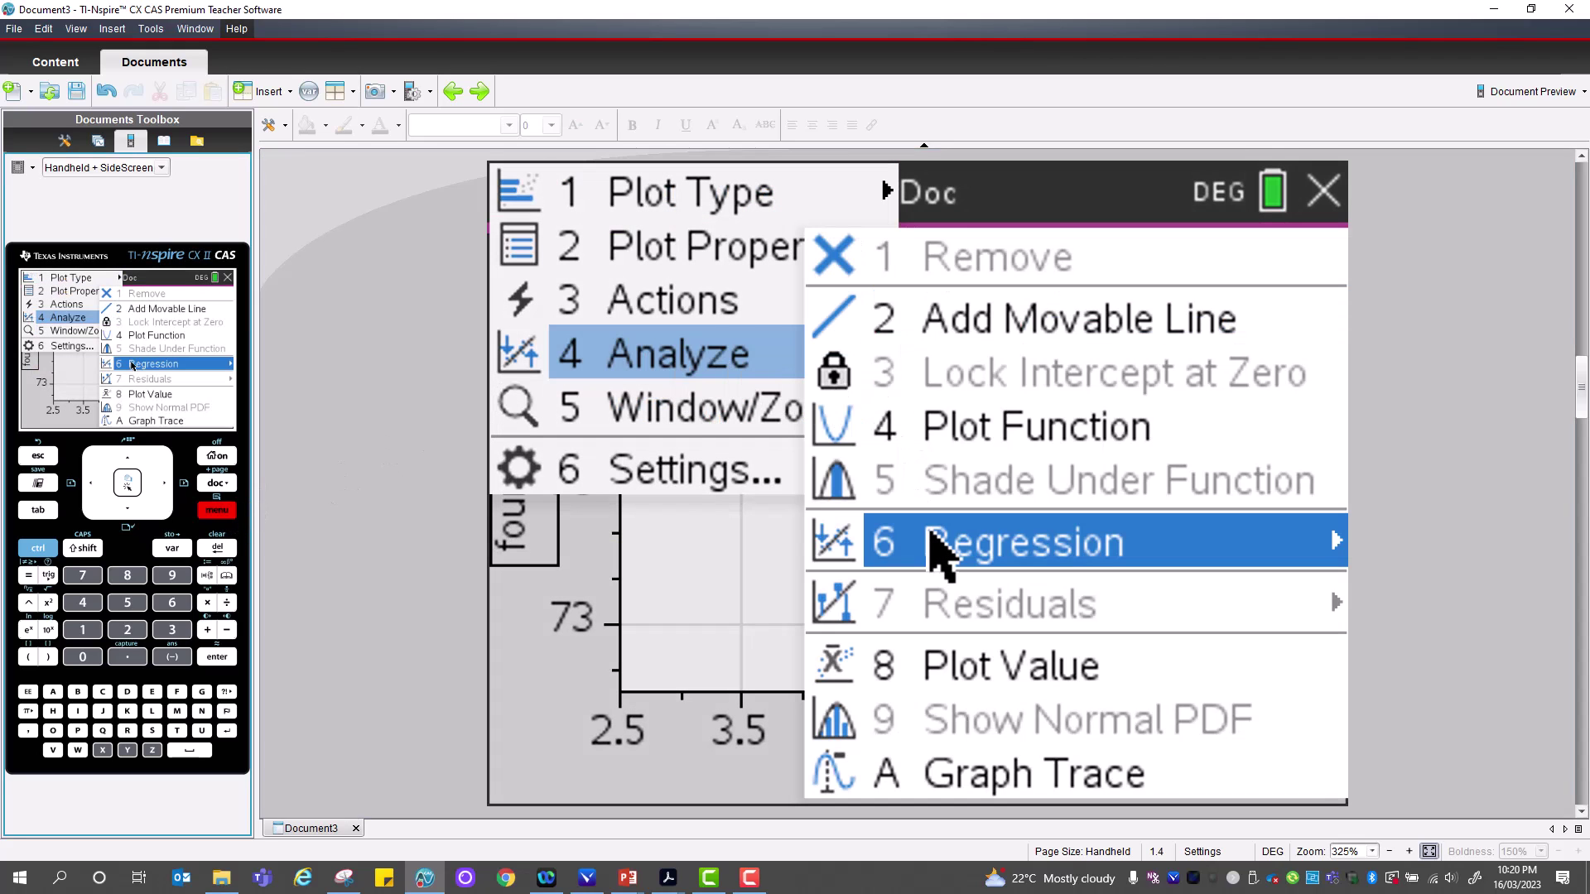
mouse_move(936, 551)
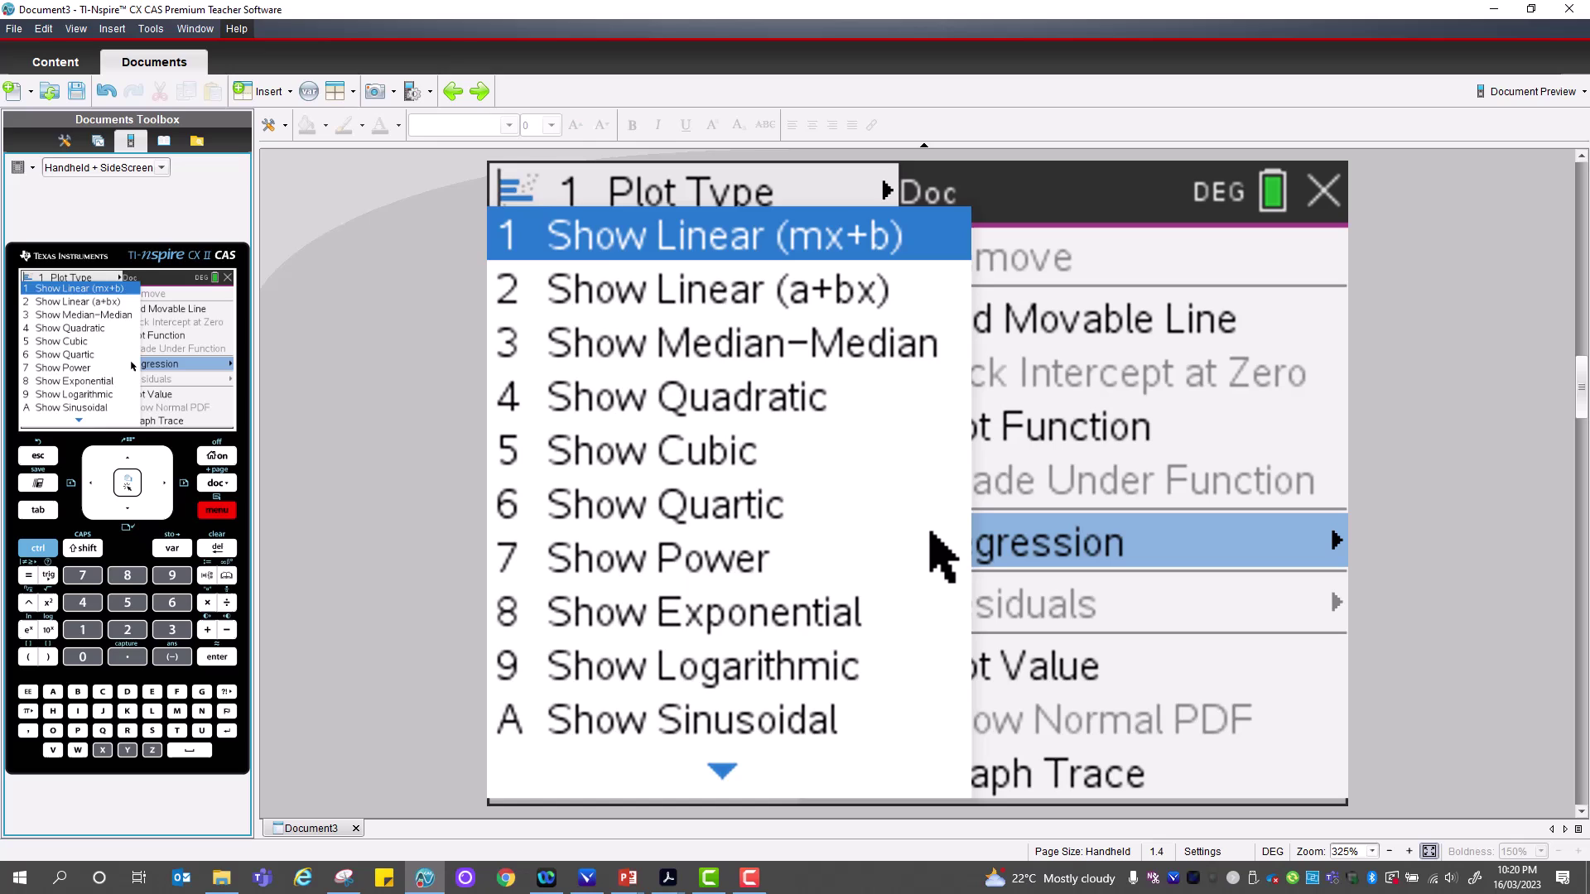
left_click(839, 292)
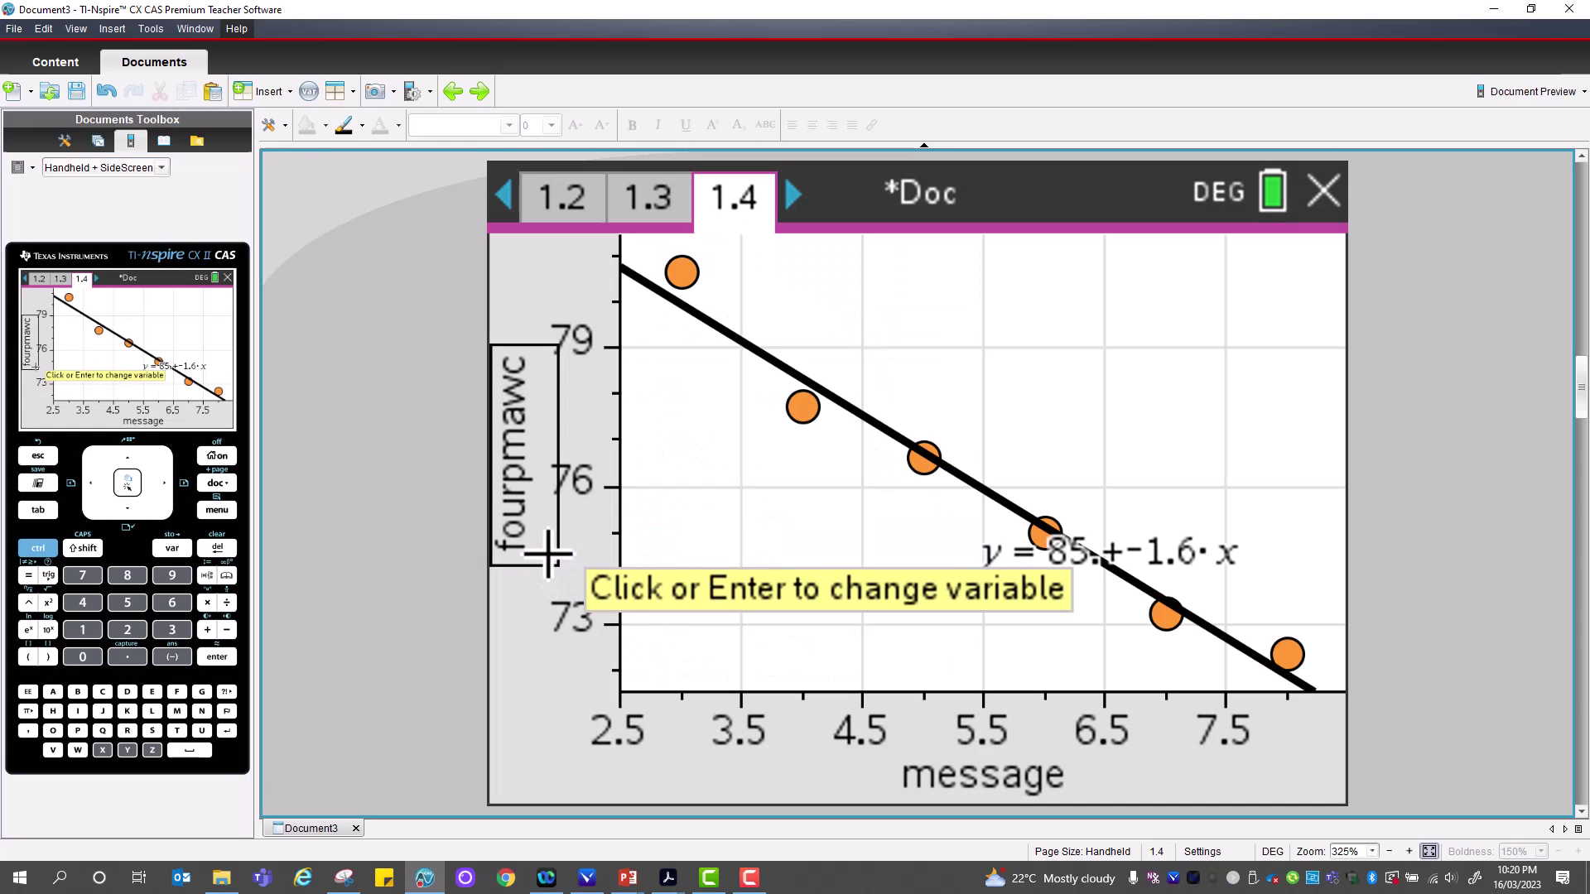